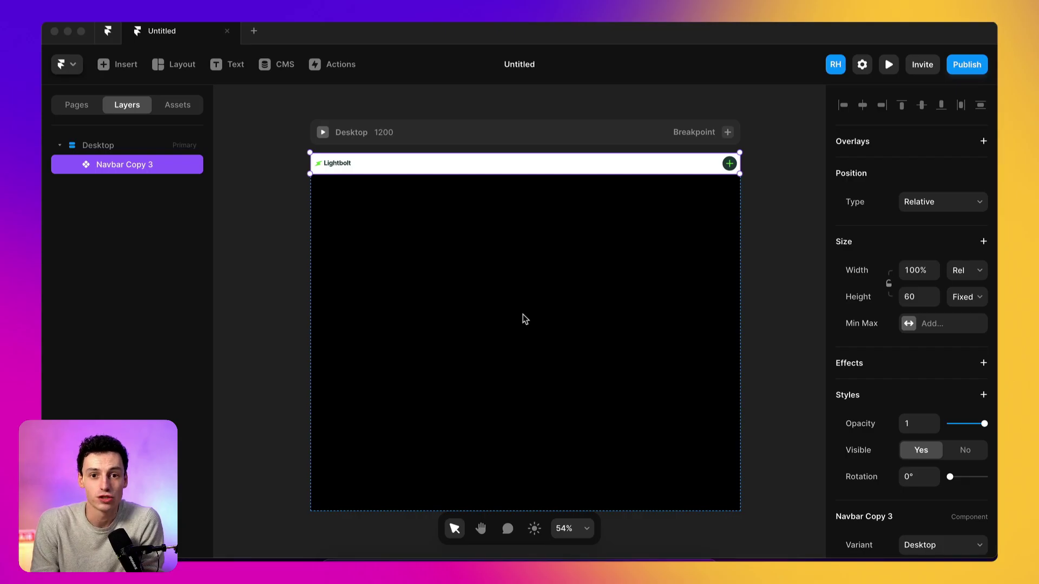
- Preview the page, then open the navbar component and select its round plus button
click(888, 65)
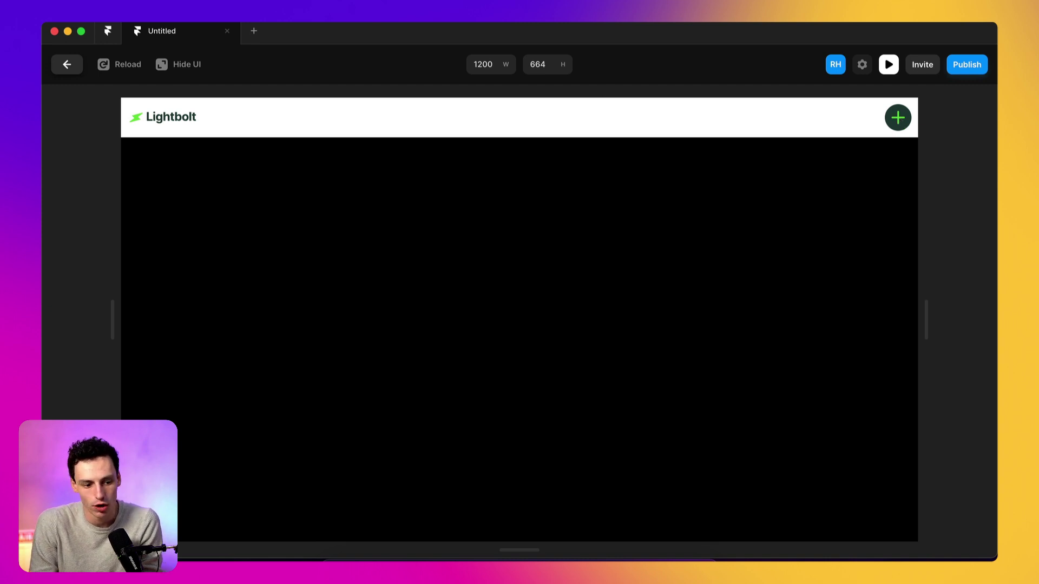
click(66, 65)
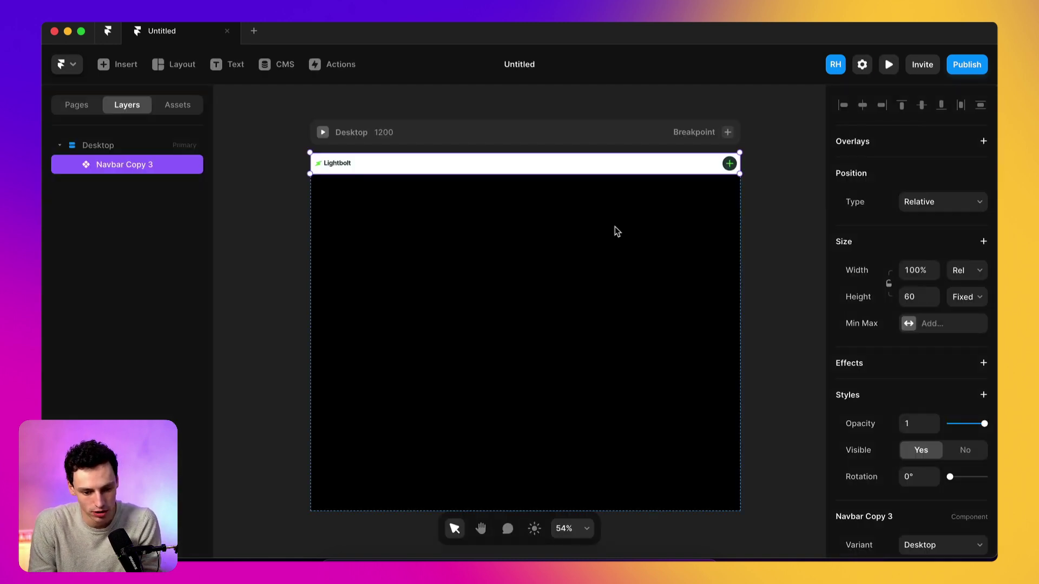
double_click(697, 167)
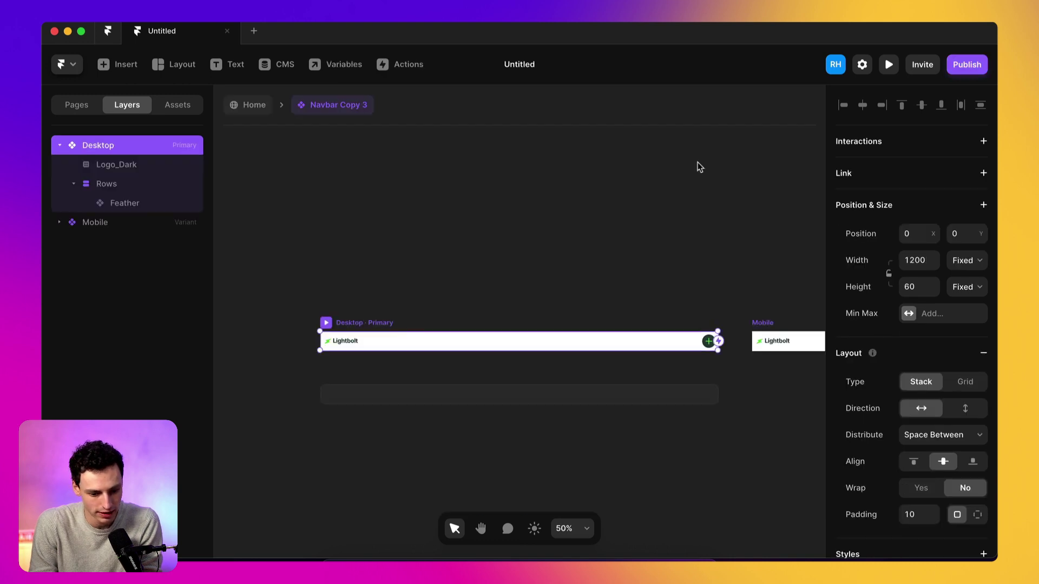
click(707, 343)
key(shift+2)
click(118, 187)
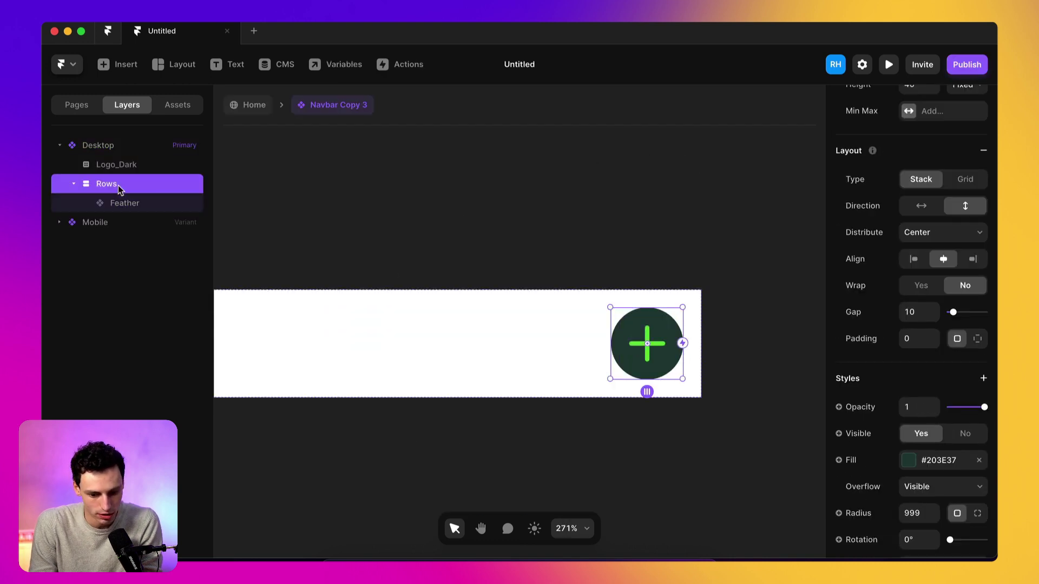
scroll(939, 235, up, 5)
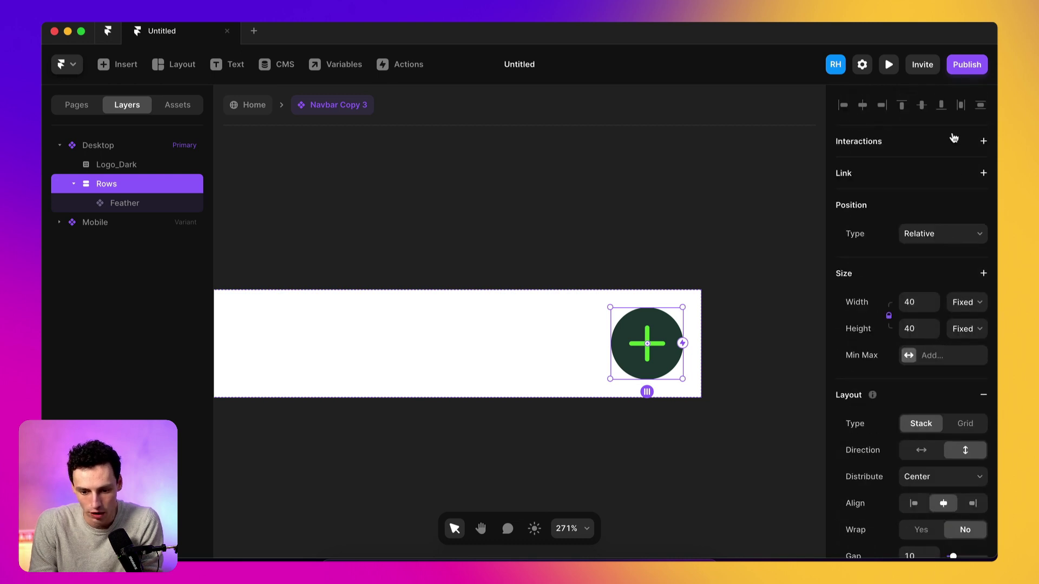
- Give the plus button a tap interaction firing a new custom event named 'Open Modal'
click(982, 141)
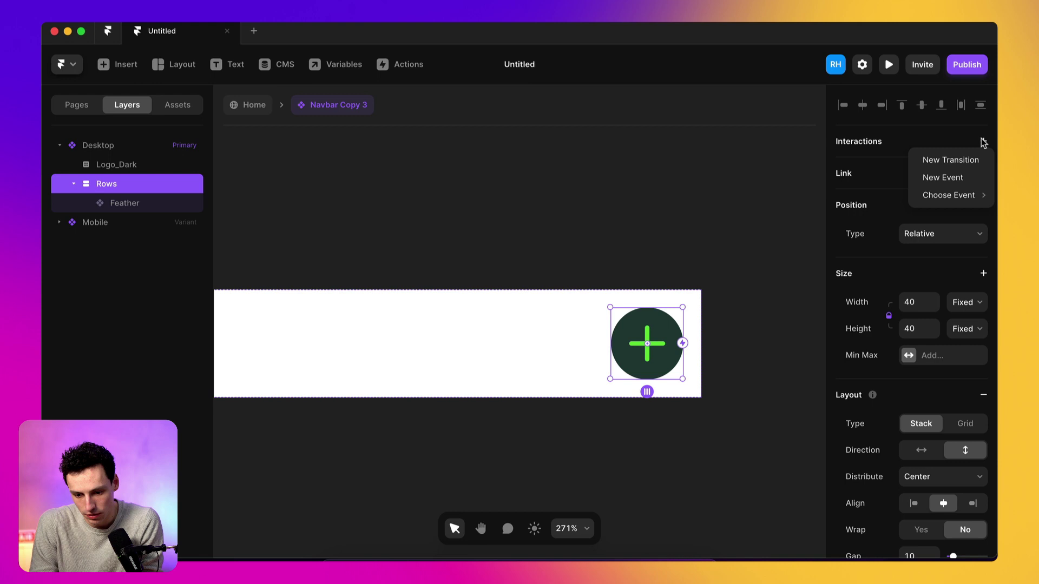
click(969, 178)
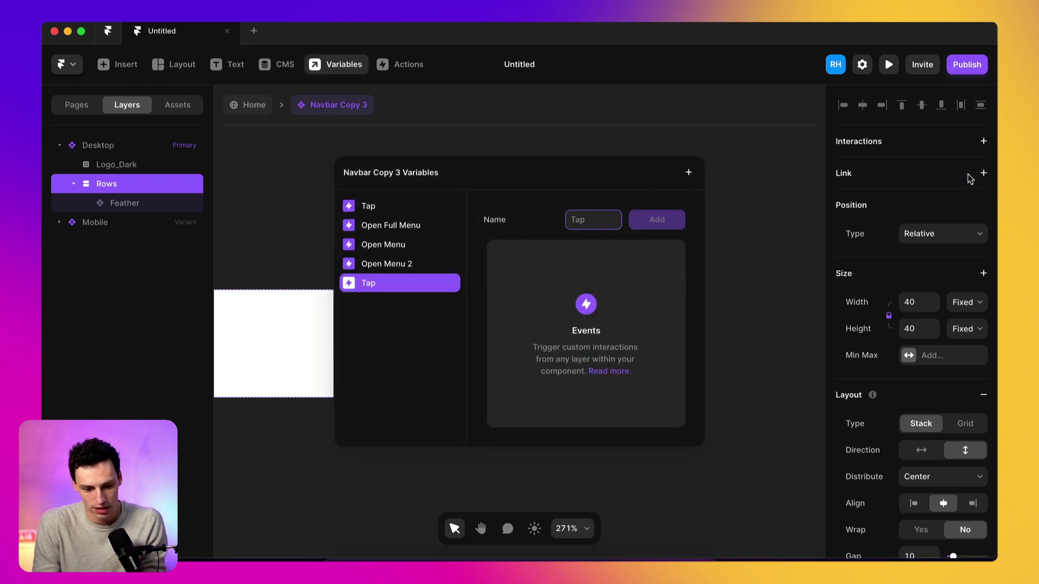
text(Open Modal)
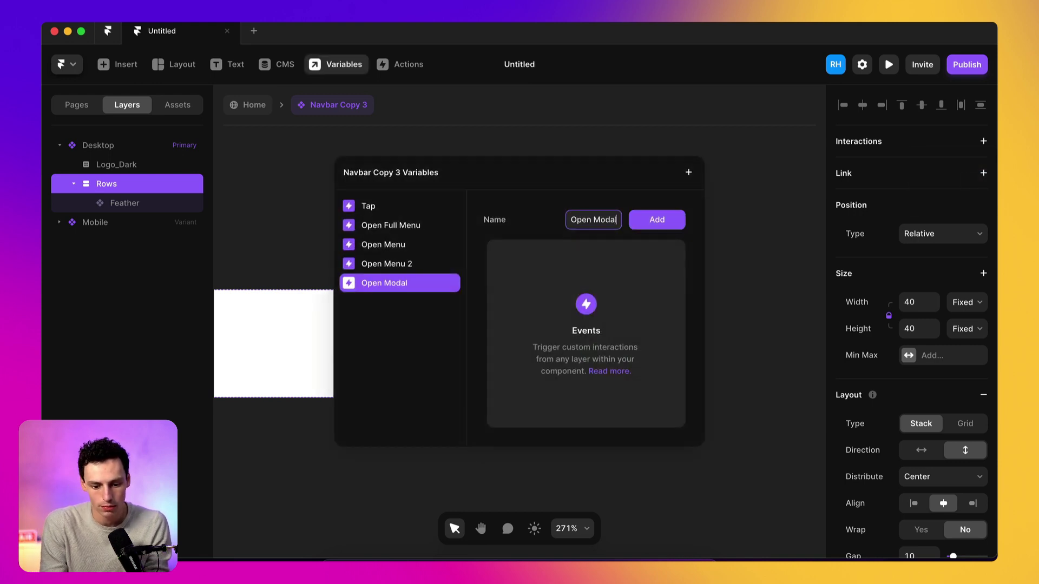
click(670, 219)
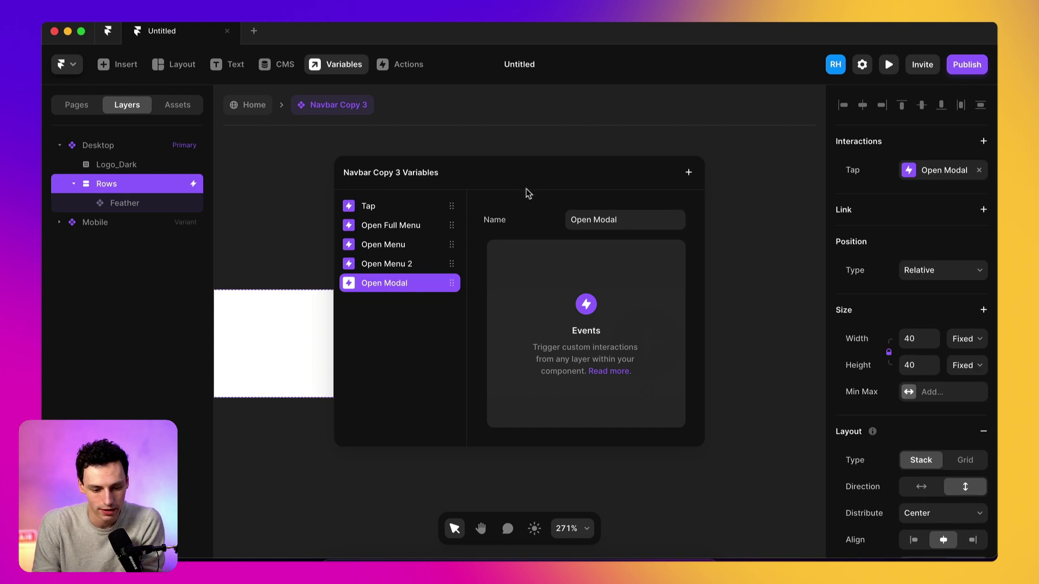
click(319, 195)
- Back on the page, attach an overlay to the navbar's Open Modal event
click(253, 105)
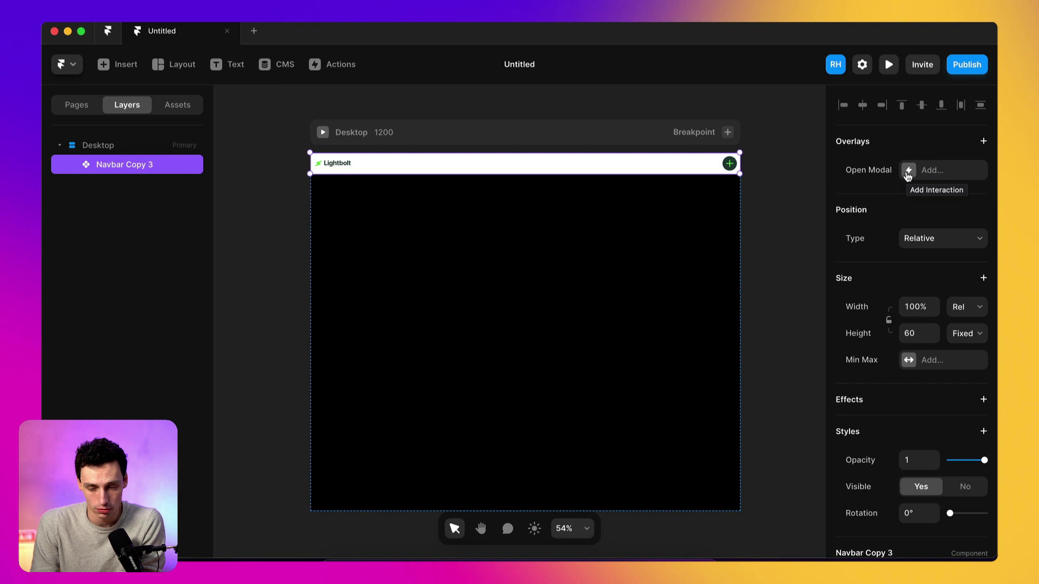
click(908, 172)
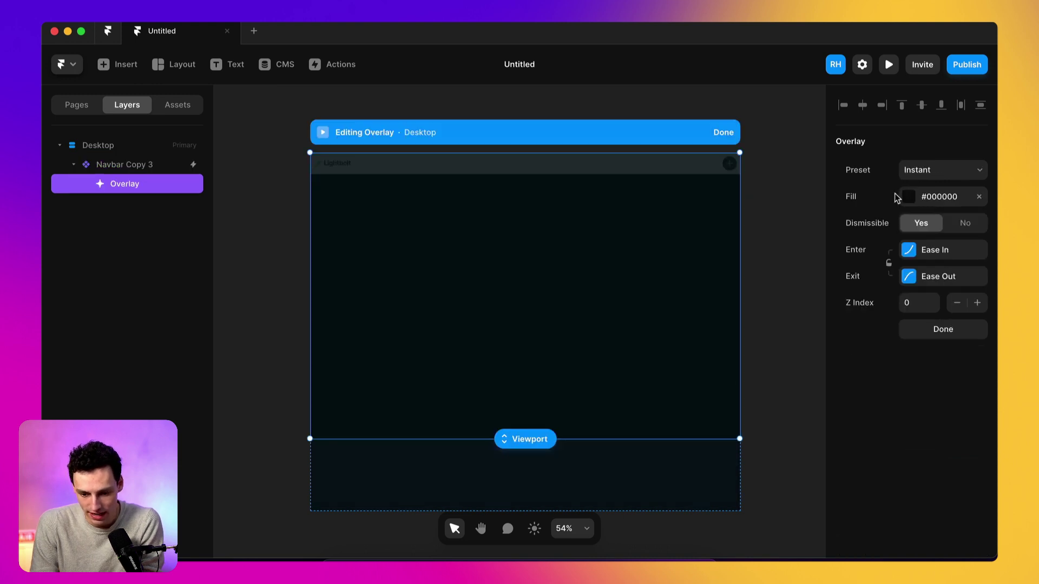
click(724, 132)
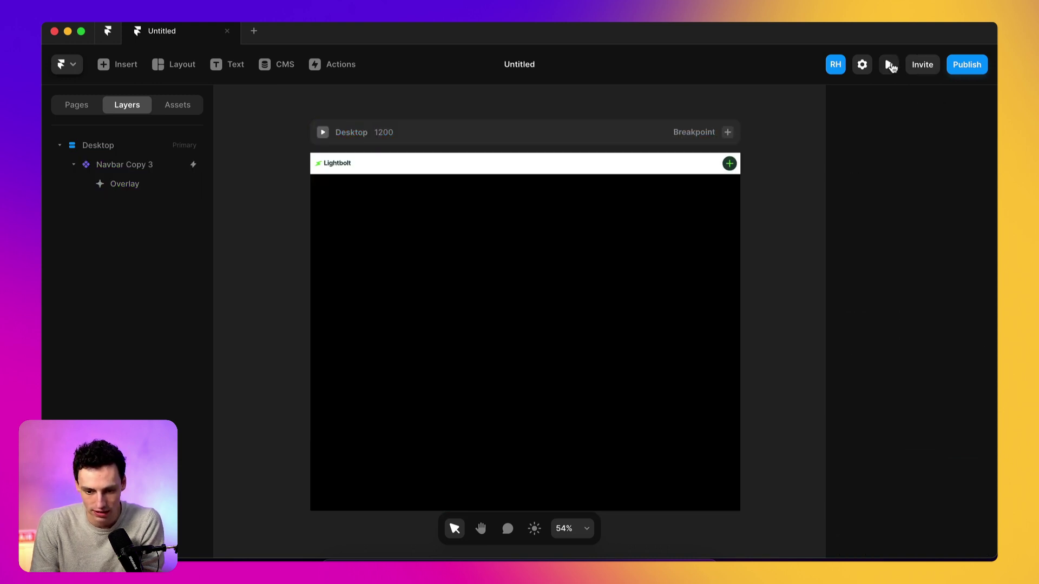
- Preview to confirm tapping the plus opens the overlay, then reopen the overlay for editing
click(888, 65)
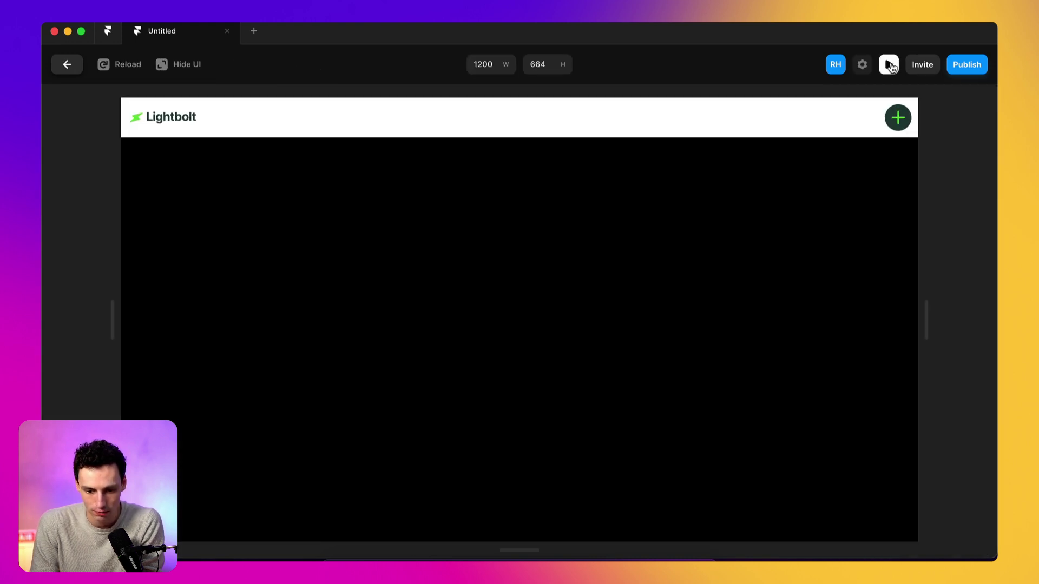
click(898, 119)
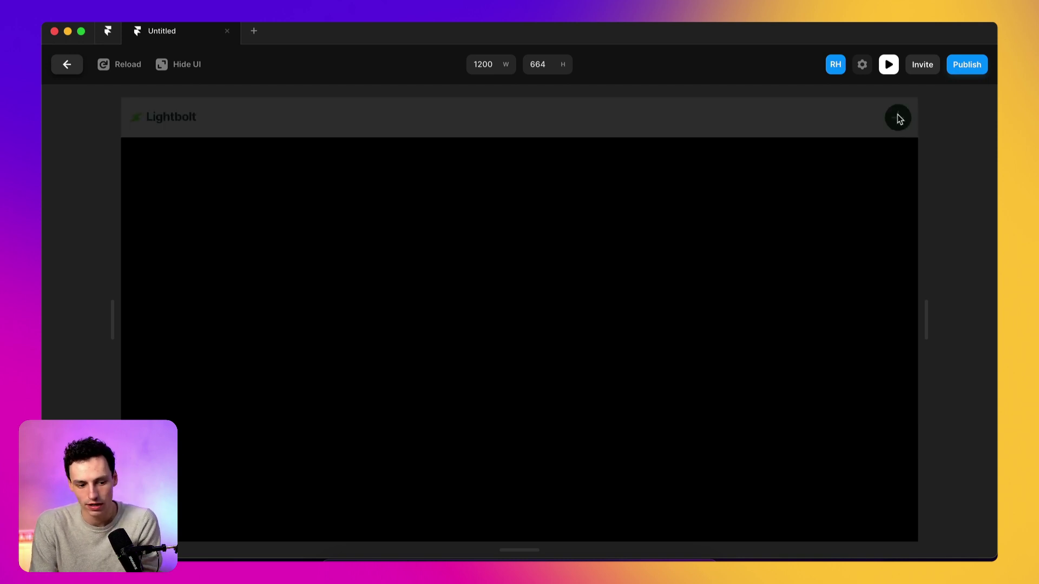
click(745, 162)
click(66, 65)
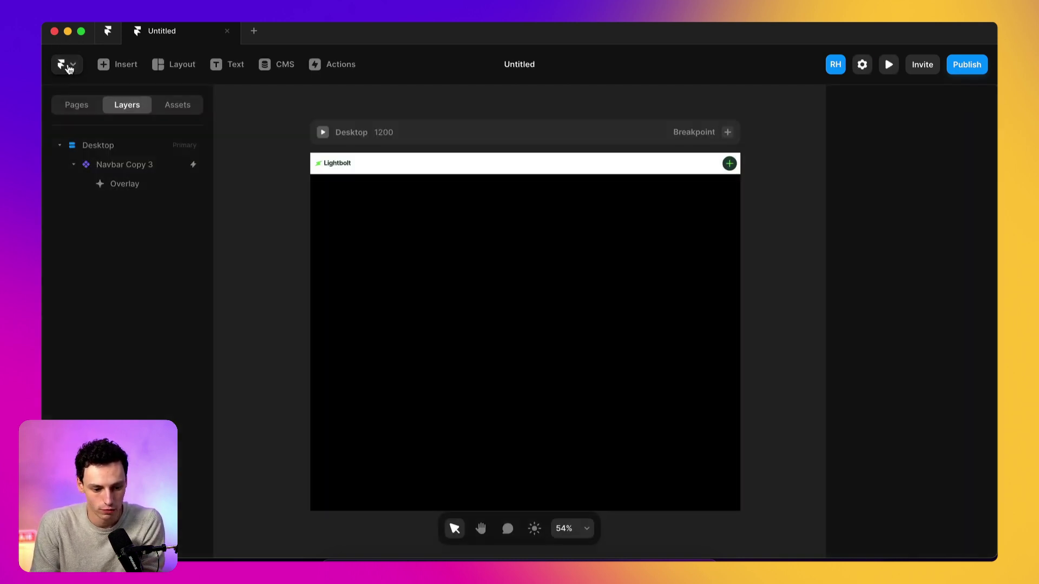
click(145, 183)
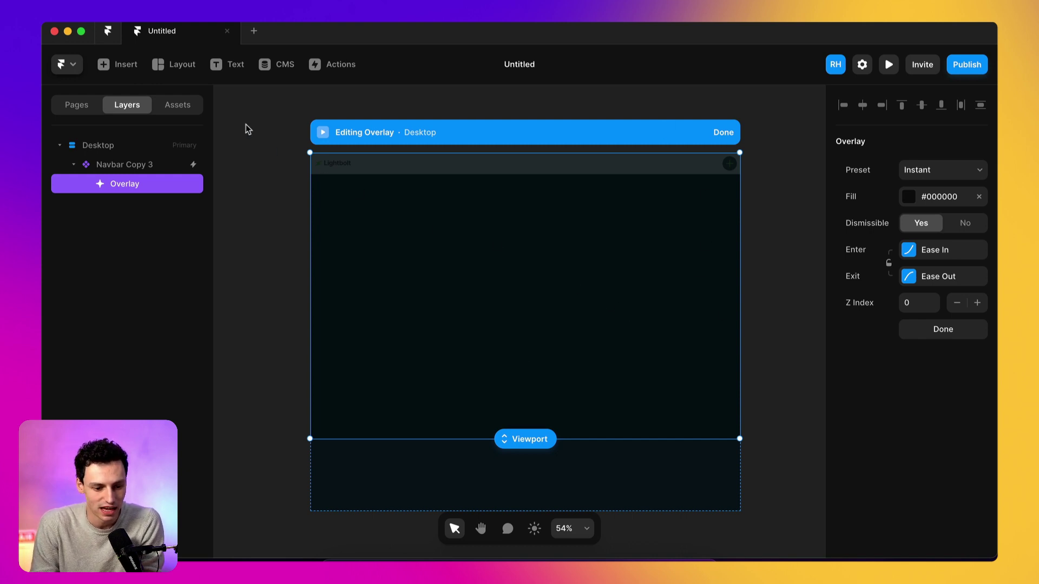
- Draw a frame in the overlay, size it 100% wide and tall, and centre it both ways
key(f)
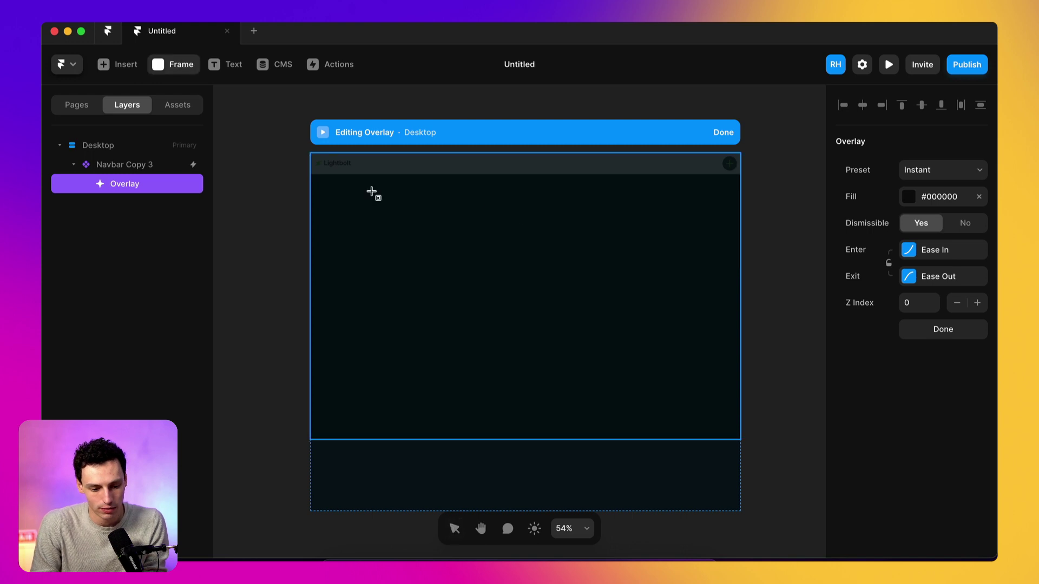
drag(338, 164, 697, 371)
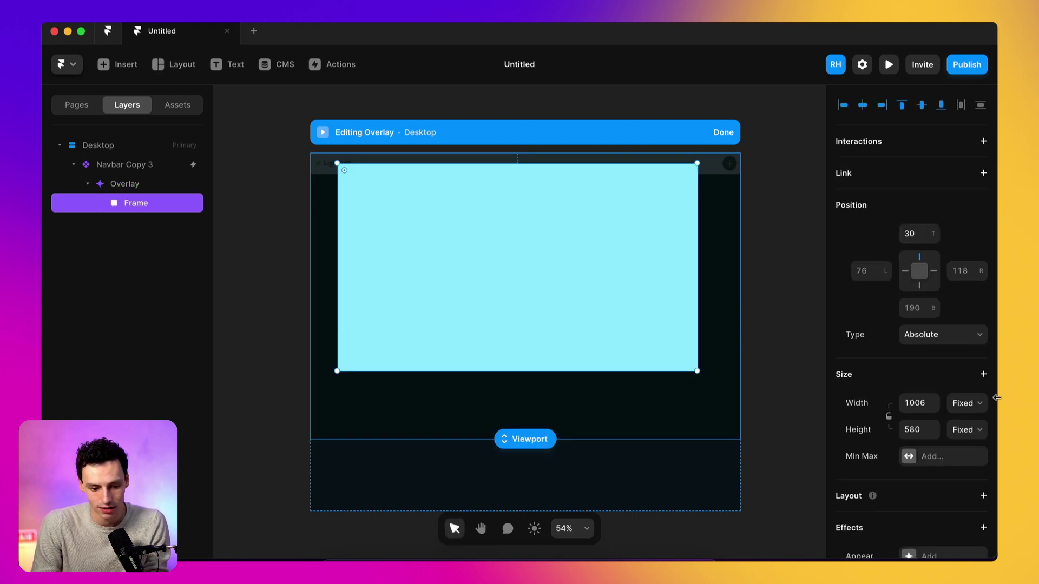
click(927, 407)
text(100%)
key(Return)
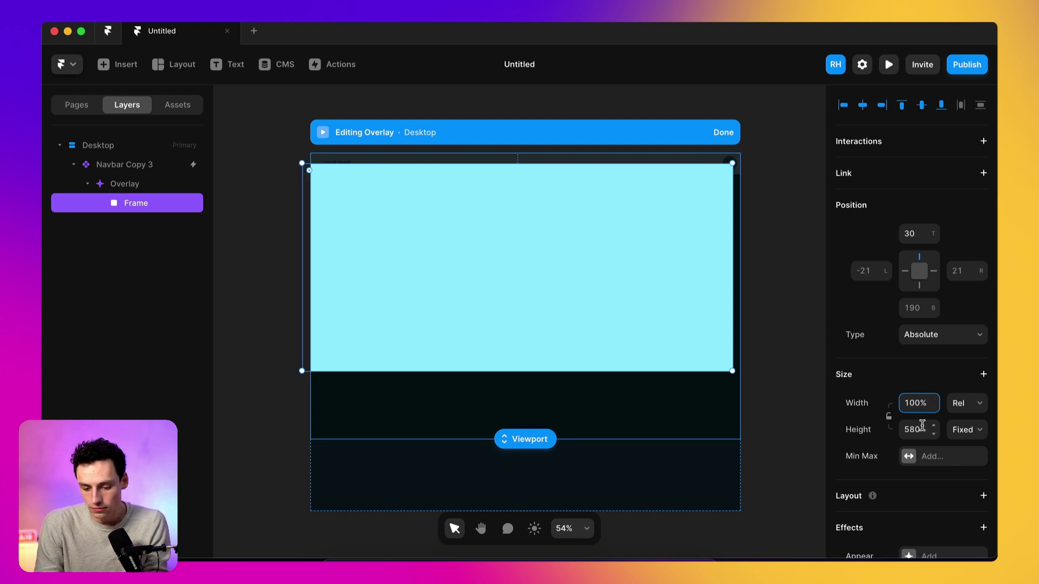
click(922, 429)
text(100%)
key(Return)
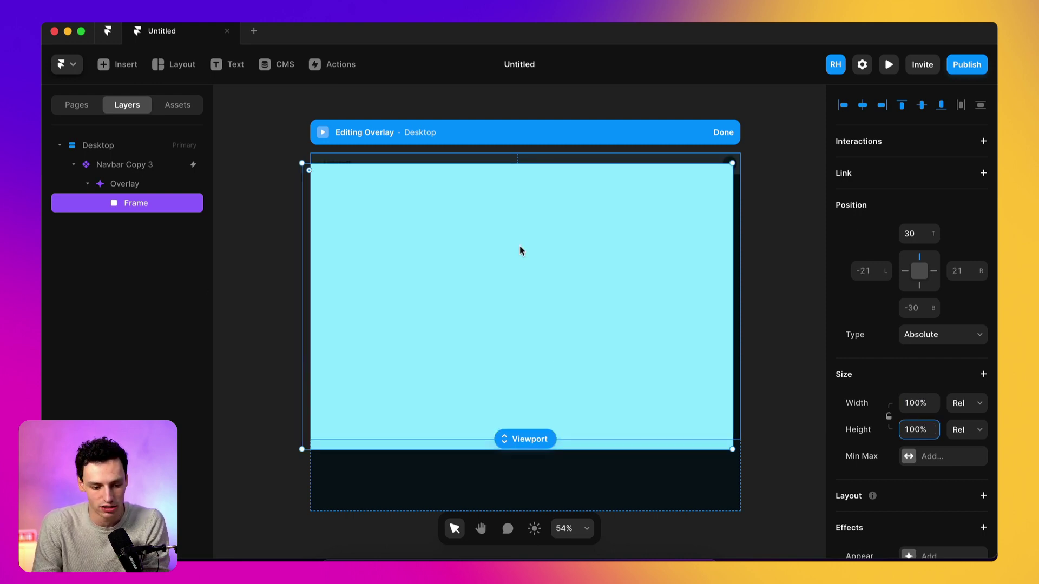
click(862, 105)
click(922, 105)
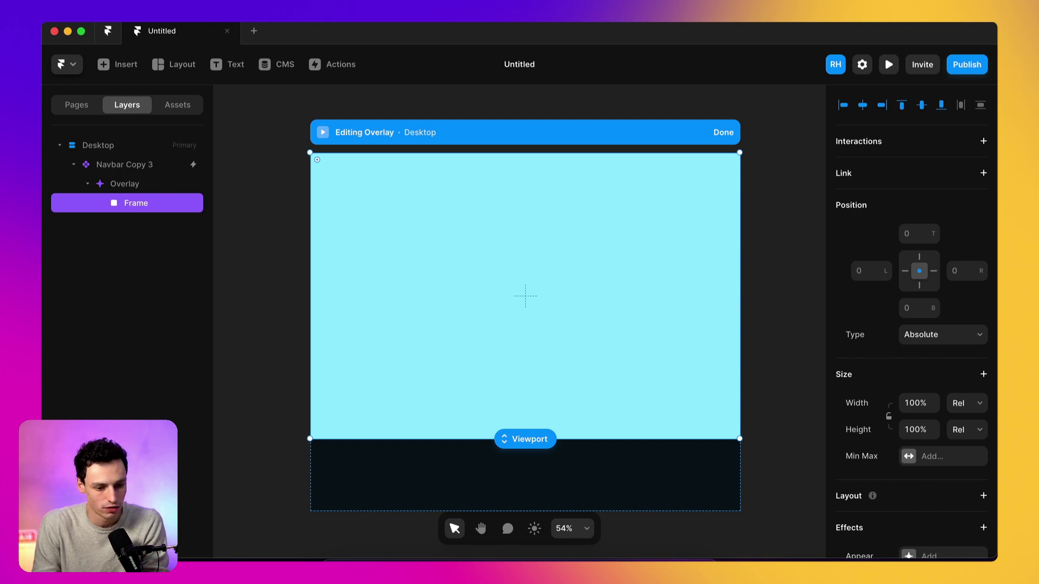
- Clear the overlay's black backdrop fill
click(149, 185)
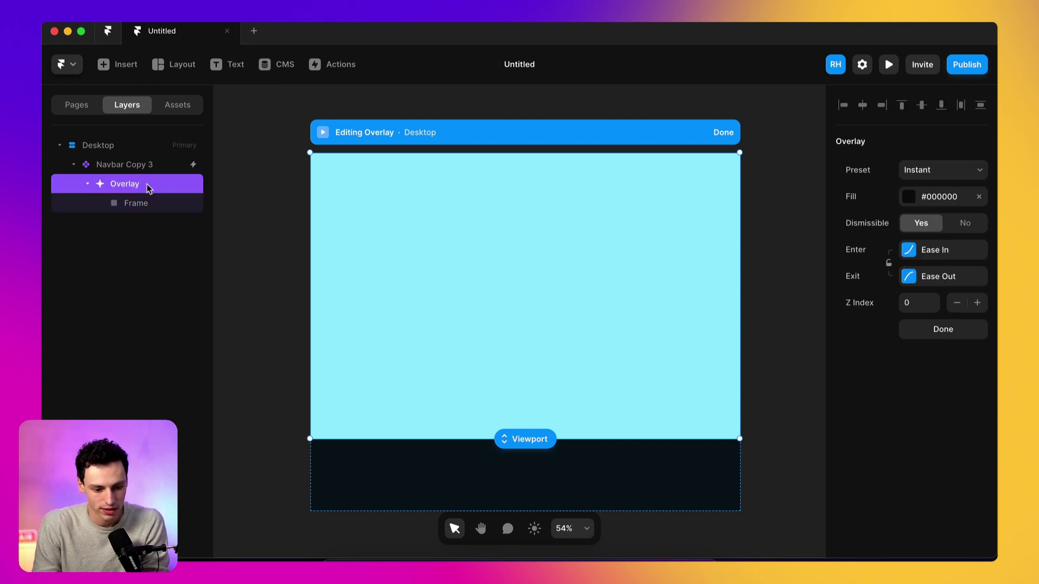
click(132, 204)
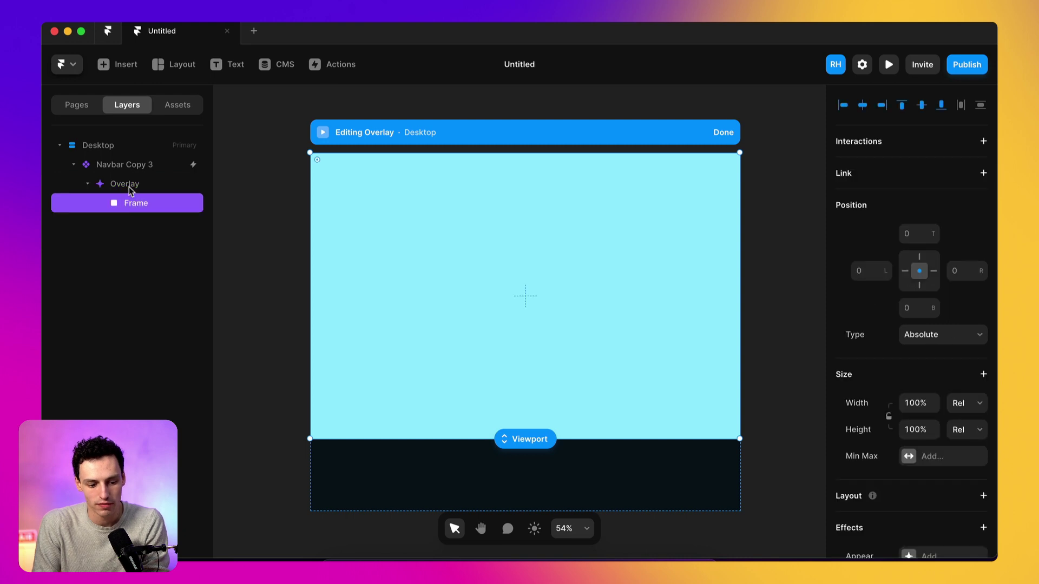
click(129, 186)
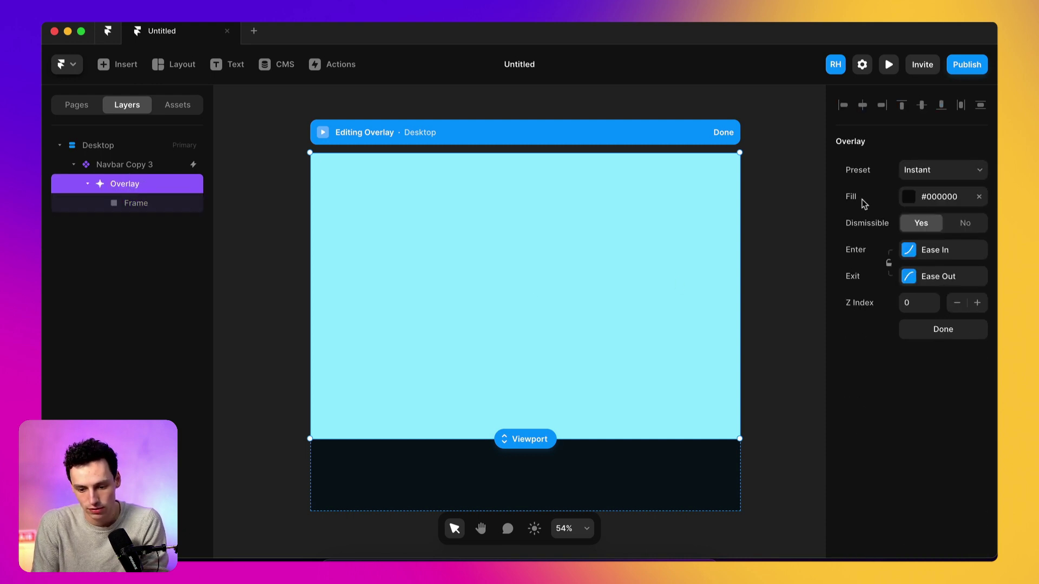
click(978, 198)
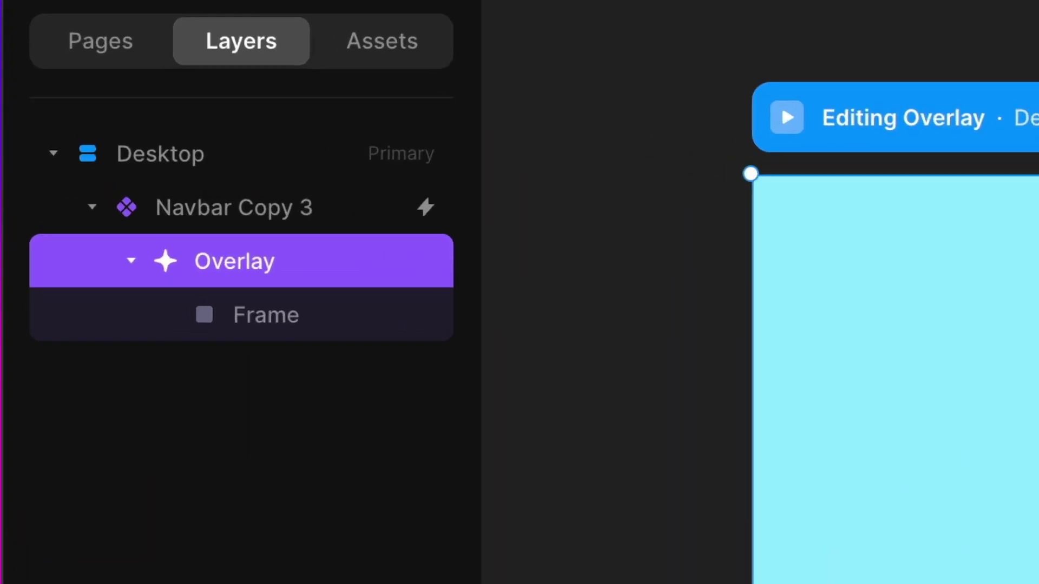
- Give the overlay frame a radial gradient fill with a #263238 centre colour
click(142, 204)
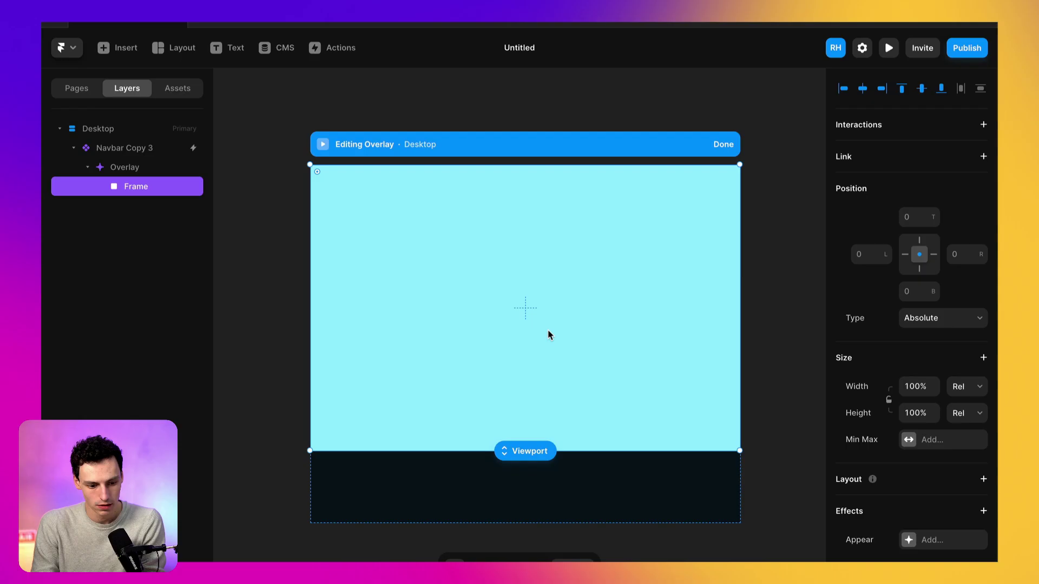
scroll(960, 433, down, 5)
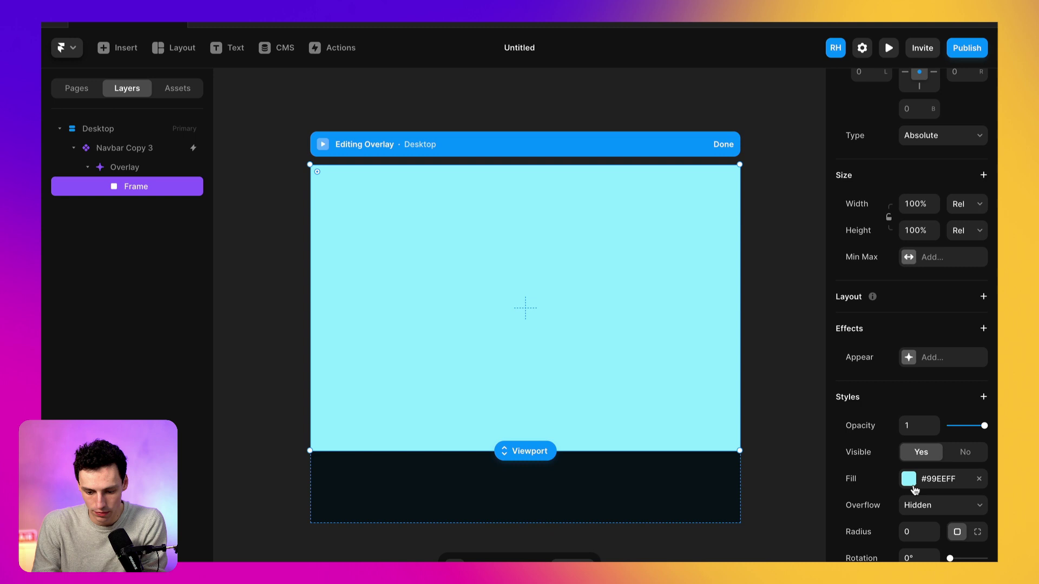
click(912, 486)
click(698, 364)
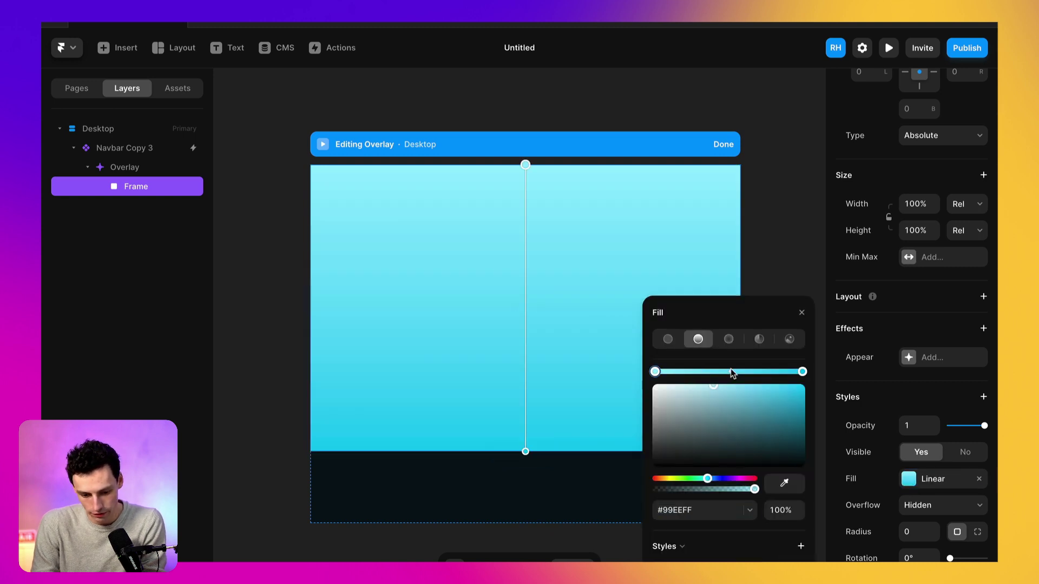
click(729, 339)
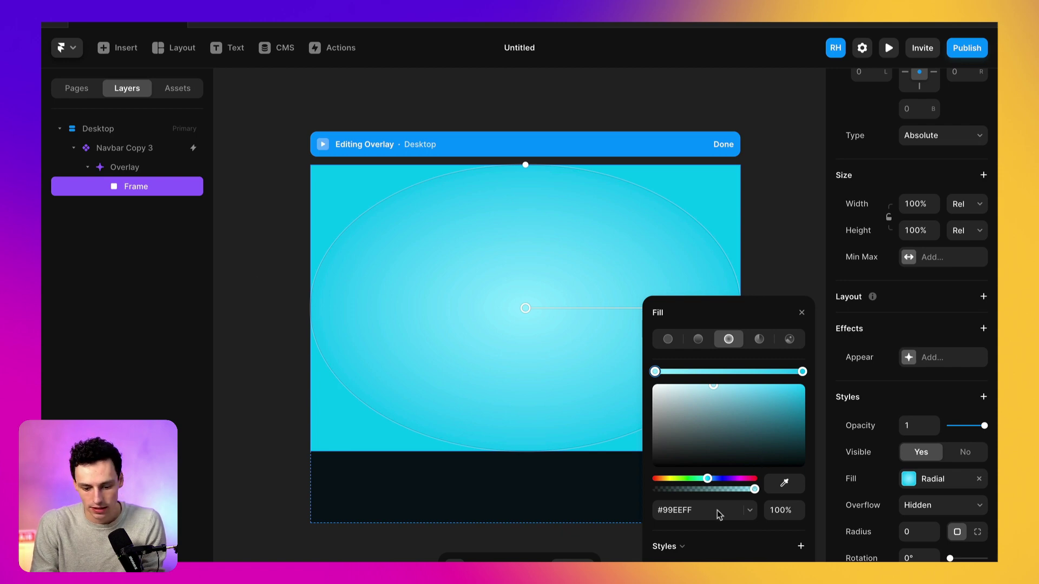
click(689, 510)
text(#263238)
key(Return)
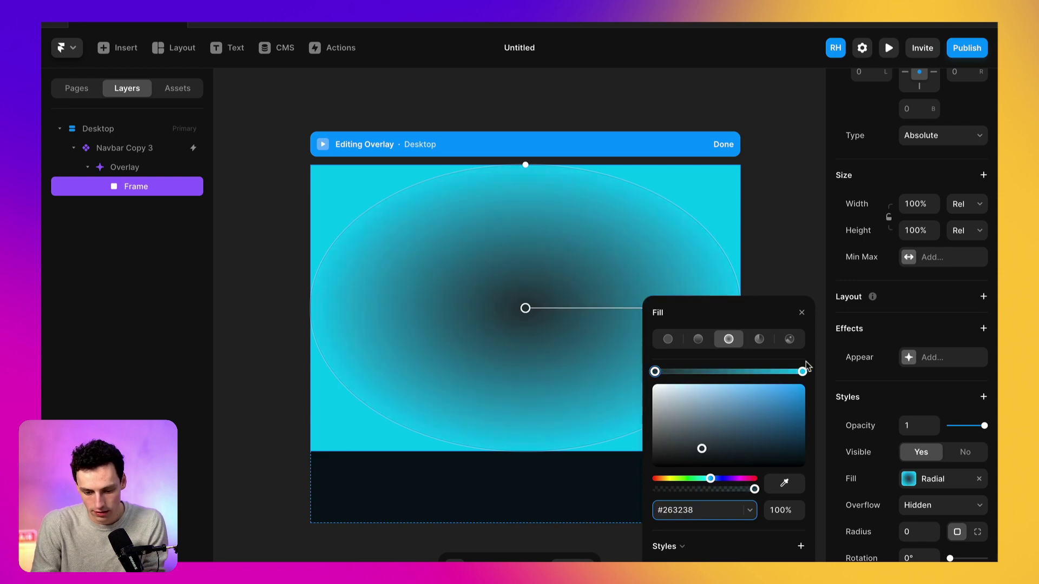
- Make the gradient's outer stop black (#000000)
click(802, 372)
drag(752, 408, 654, 464)
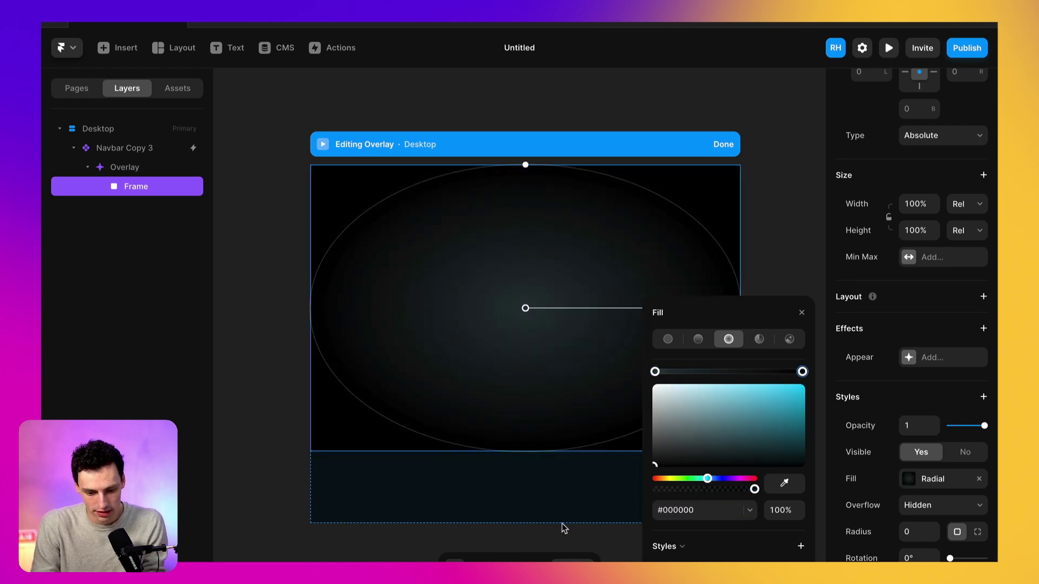
click(782, 239)
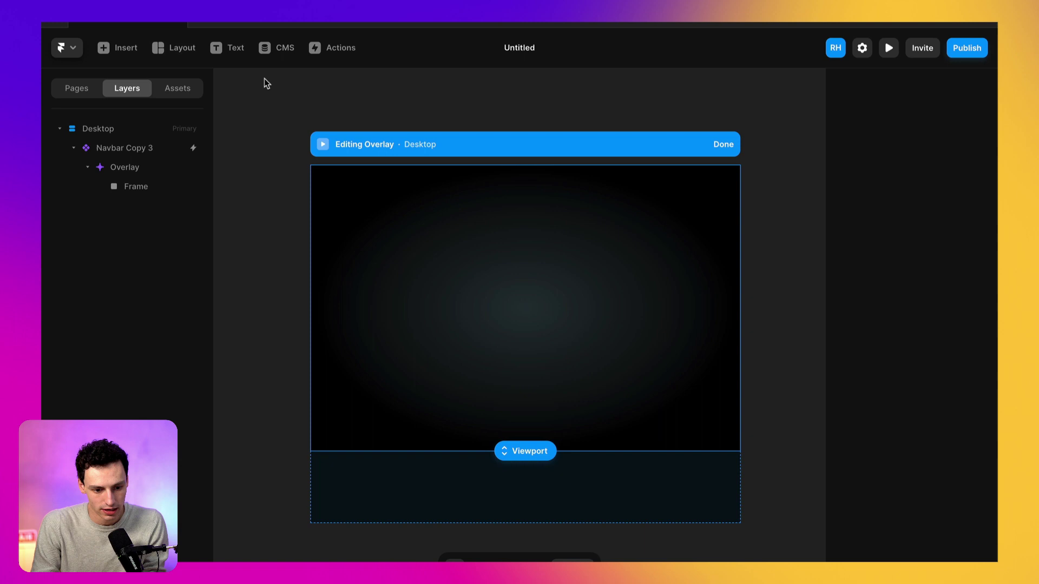
- Add a text layer reading 'Projects' on the overlay frame
click(231, 53)
click(491, 304)
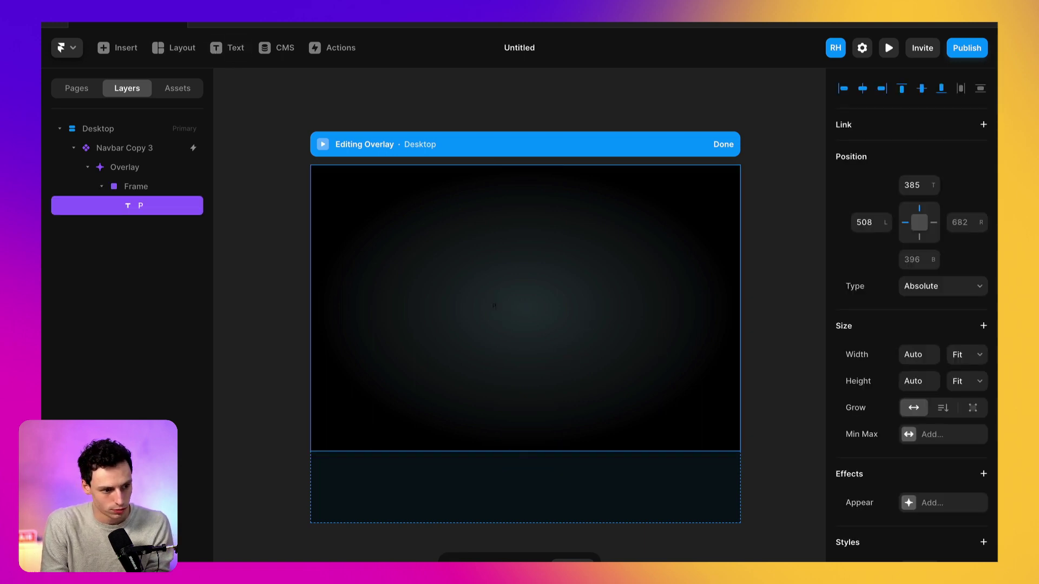
text(Projects)
key(Escape)
scroll(997, 457, down, 6)
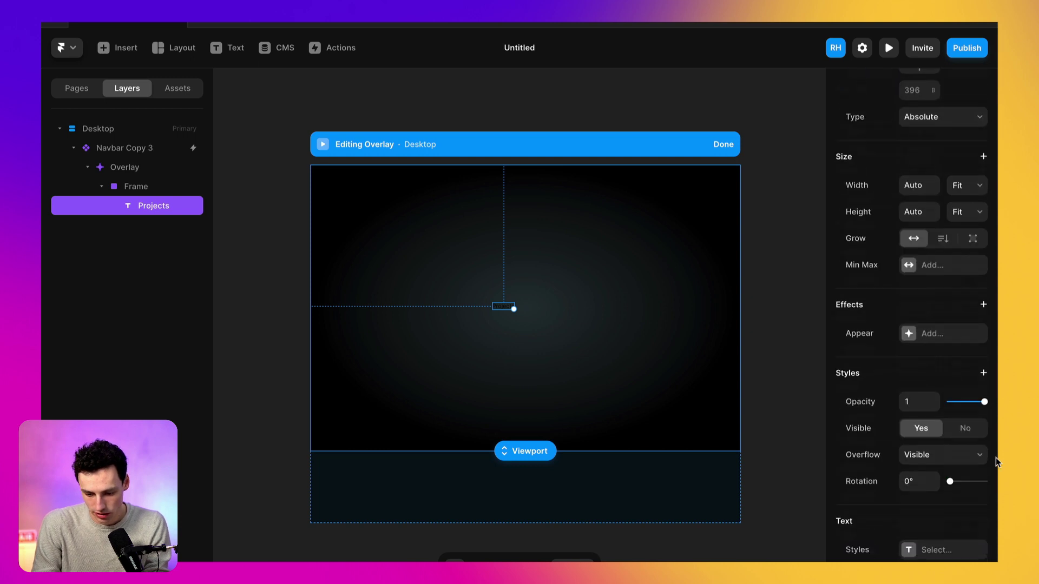
- Set the Projects text to Poppins Bold at 90 px
click(942, 427)
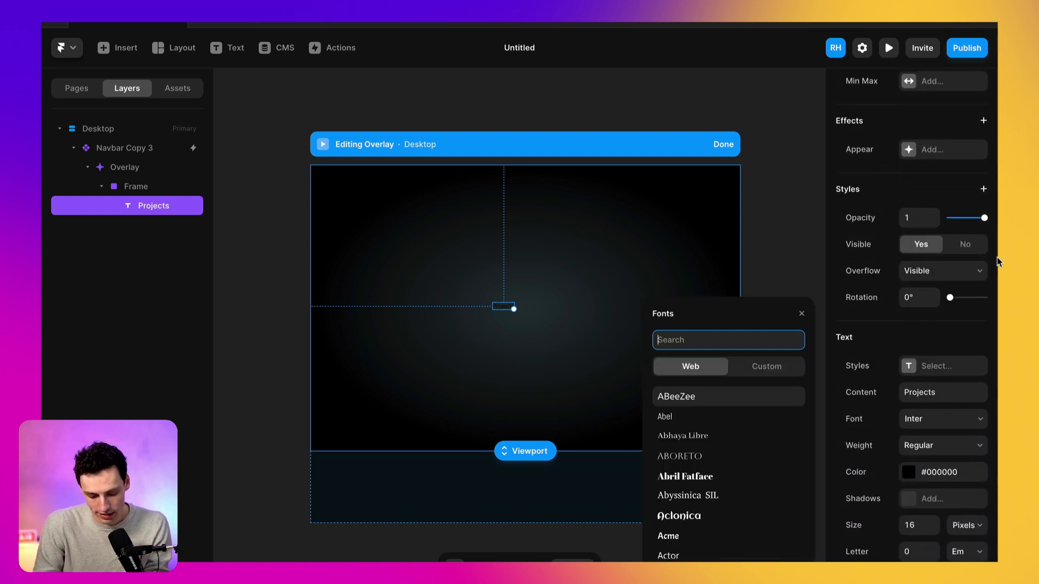
text(popp)
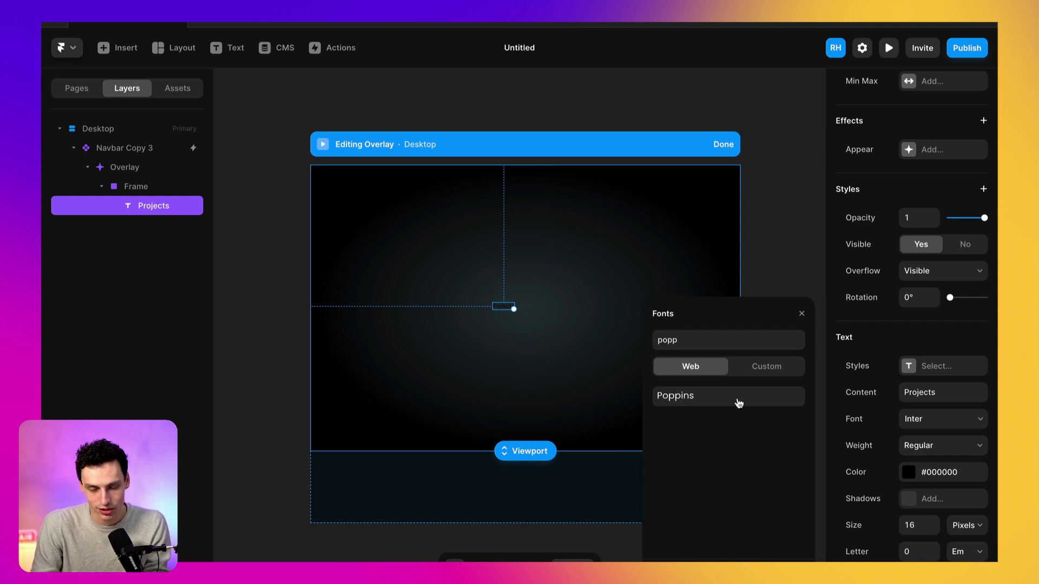
click(739, 403)
click(948, 455)
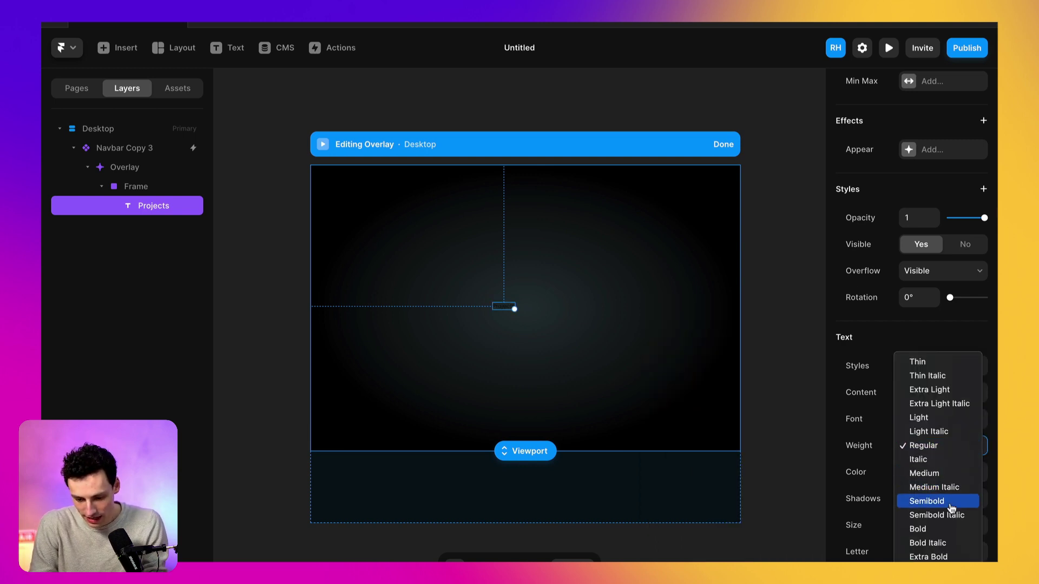
click(939, 530)
click(923, 528)
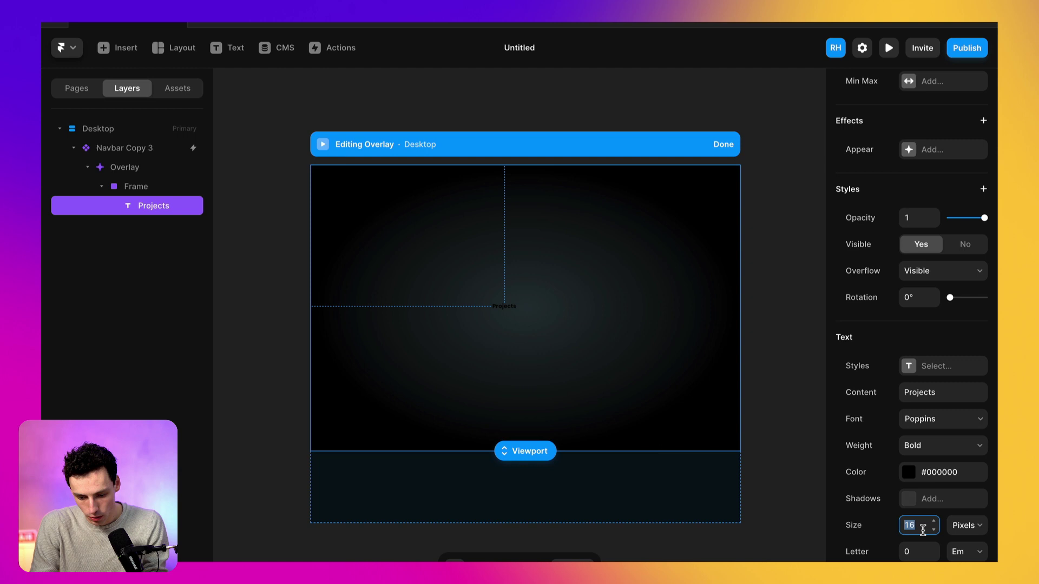
text(40)
key(Return)
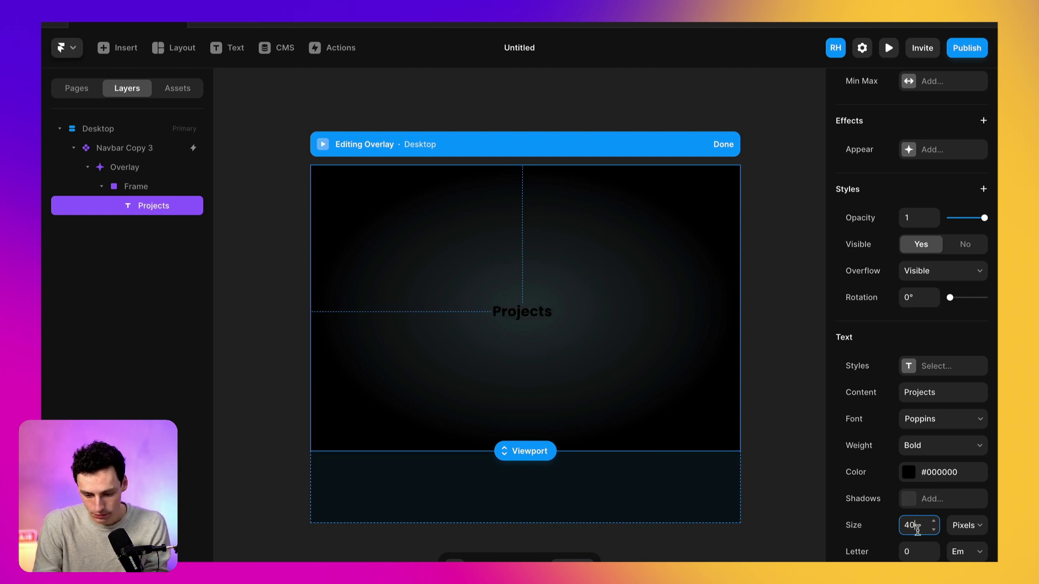
drag(918, 530, 885, 519)
text(90)
key(Return)
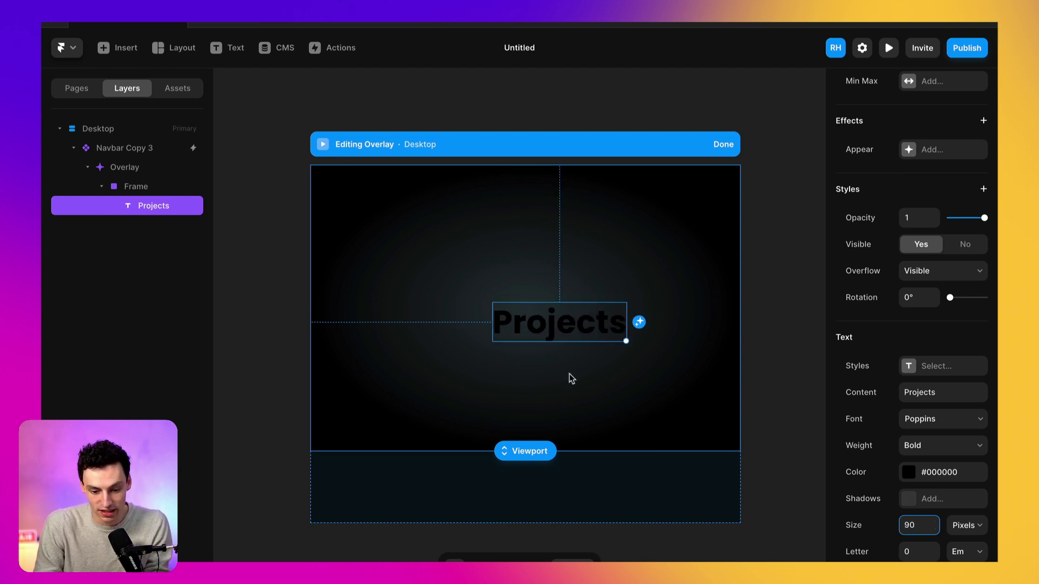
- Colour the text white (#FFFFFF) and move it just right of the overlay centre
click(908, 472)
text(fff)
key(Return)
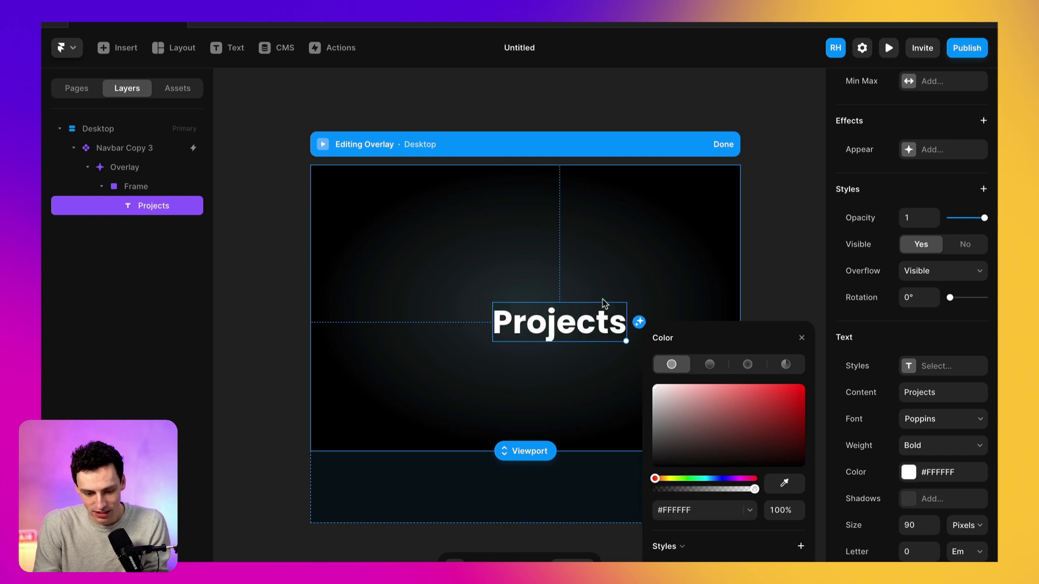
drag(579, 314, 623, 301)
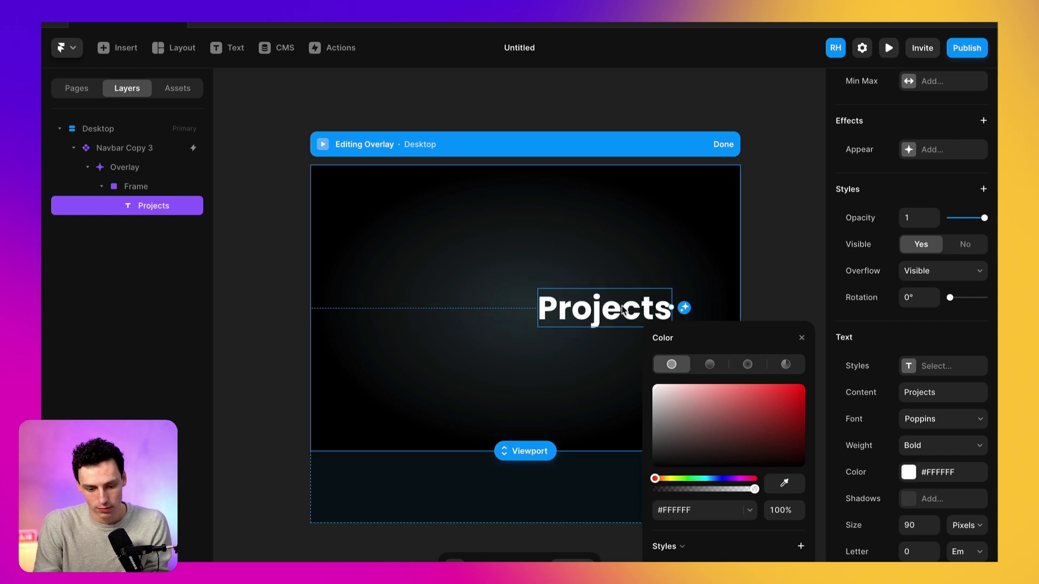
click(935, 333)
scroll(935, 303, up, 6)
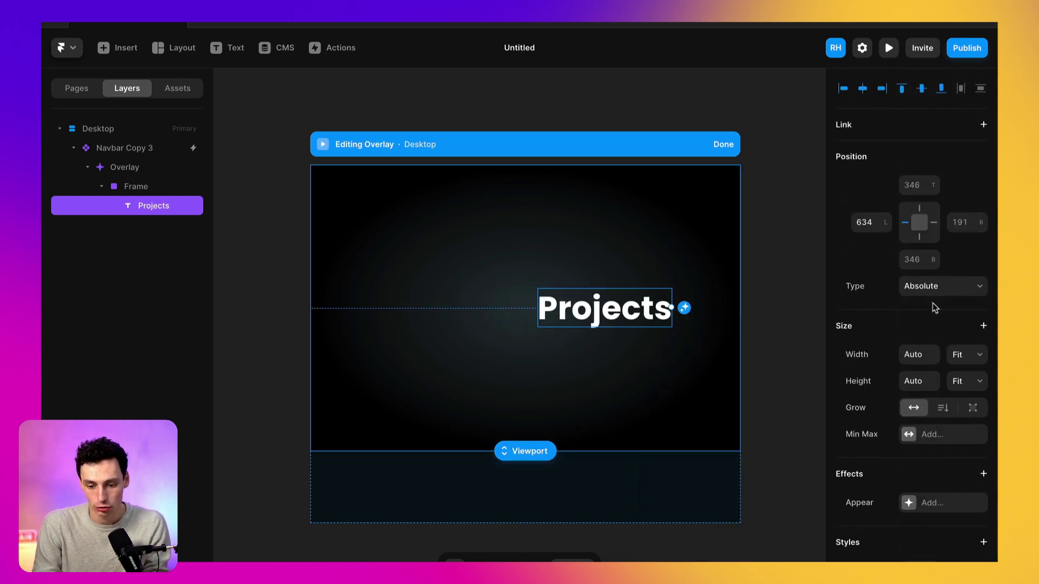
click(982, 125)
click(983, 125)
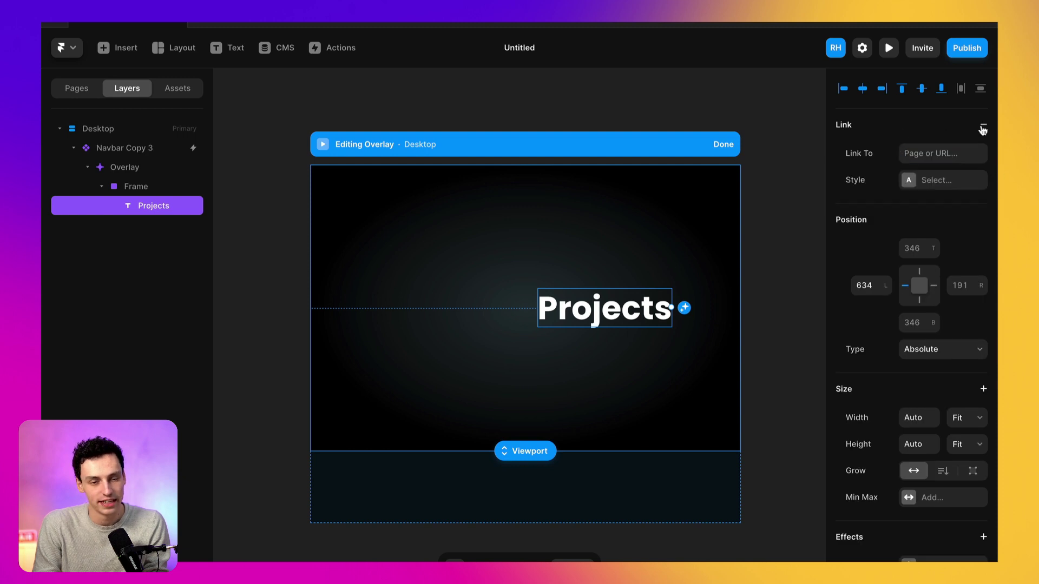
click(983, 125)
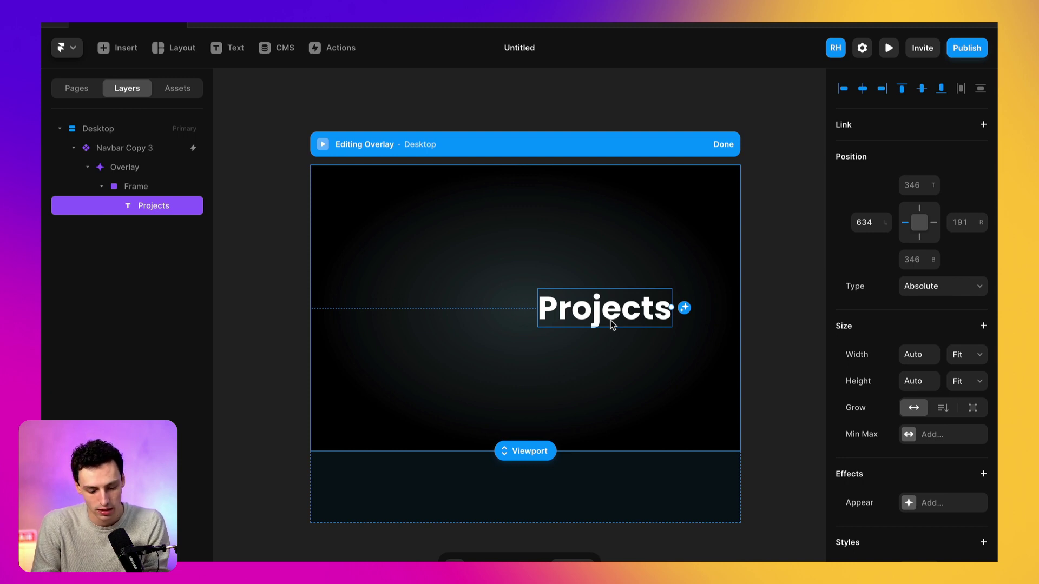
- Draw a frame around the Projects text, nest the text inside, and name it Navlink
key(f)
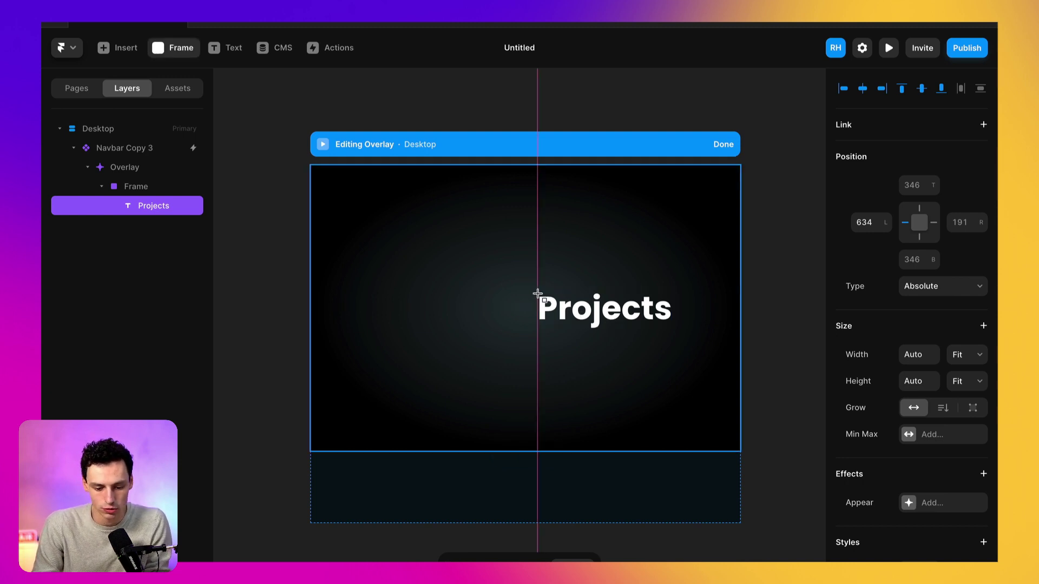
drag(538, 293, 671, 332)
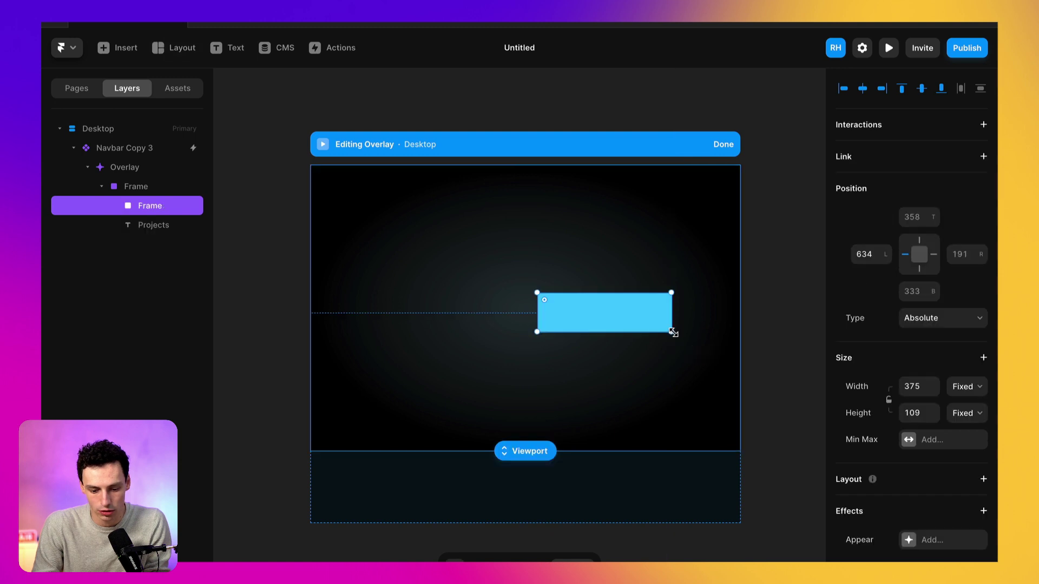
click(142, 225)
drag(138, 228, 147, 206)
double_click(150, 206)
text(Nav)
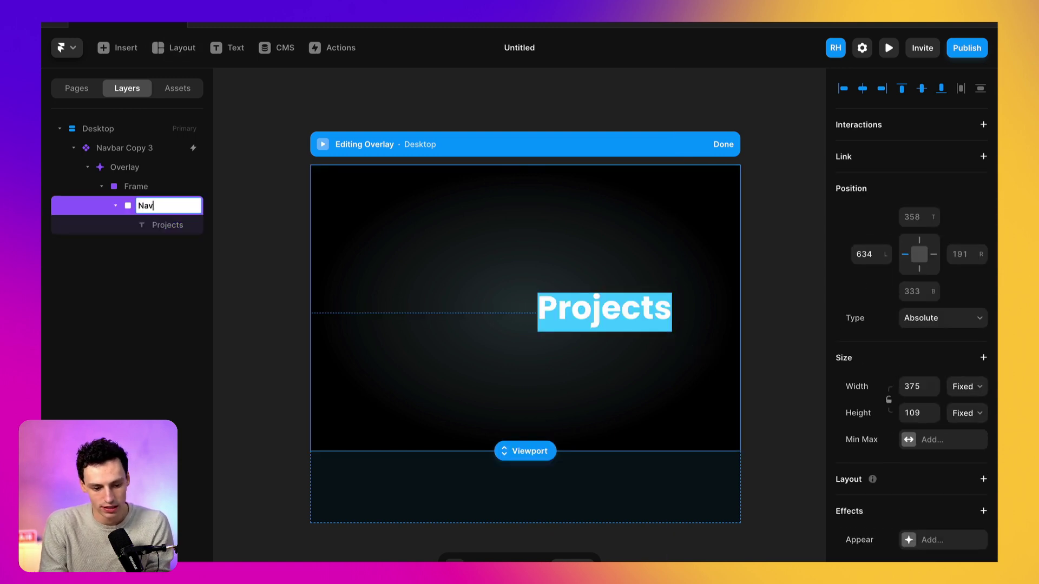
text(link)
key(Return)
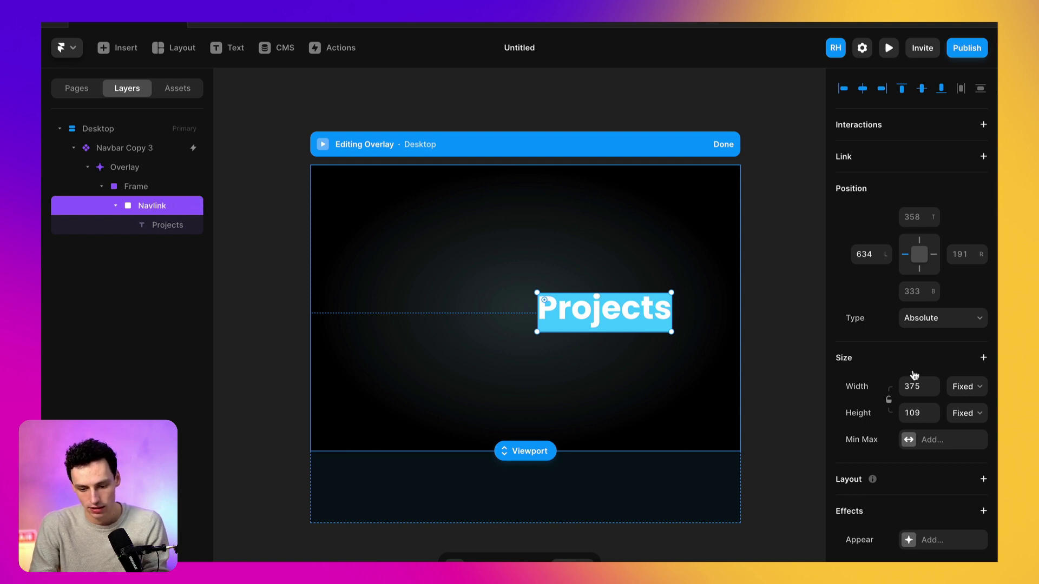
- Set Navlink's width and height to Auto and start creating a component from it
click(923, 388)
key(Return)
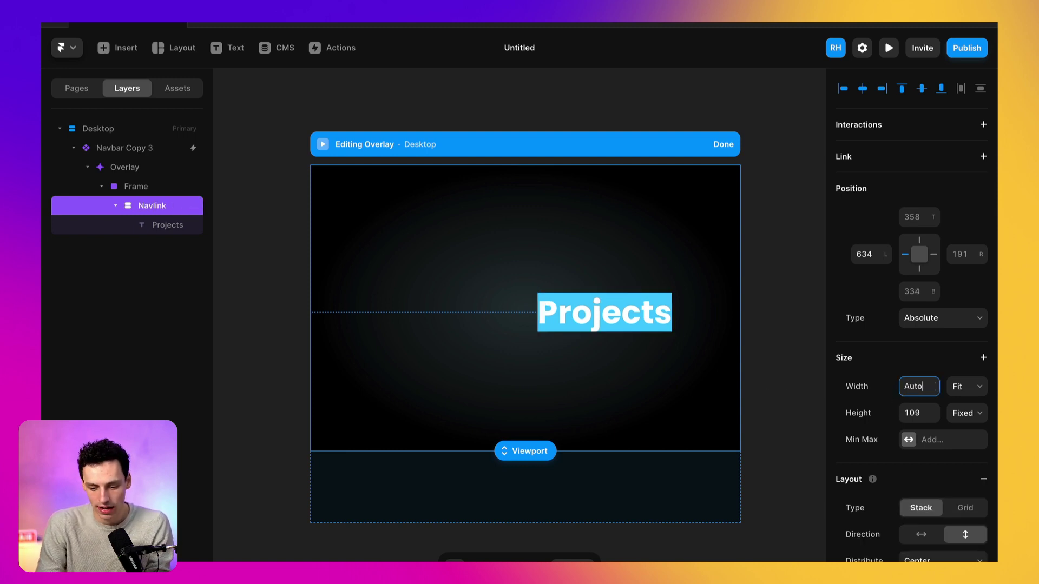
click(921, 412)
text(auto)
key(Return)
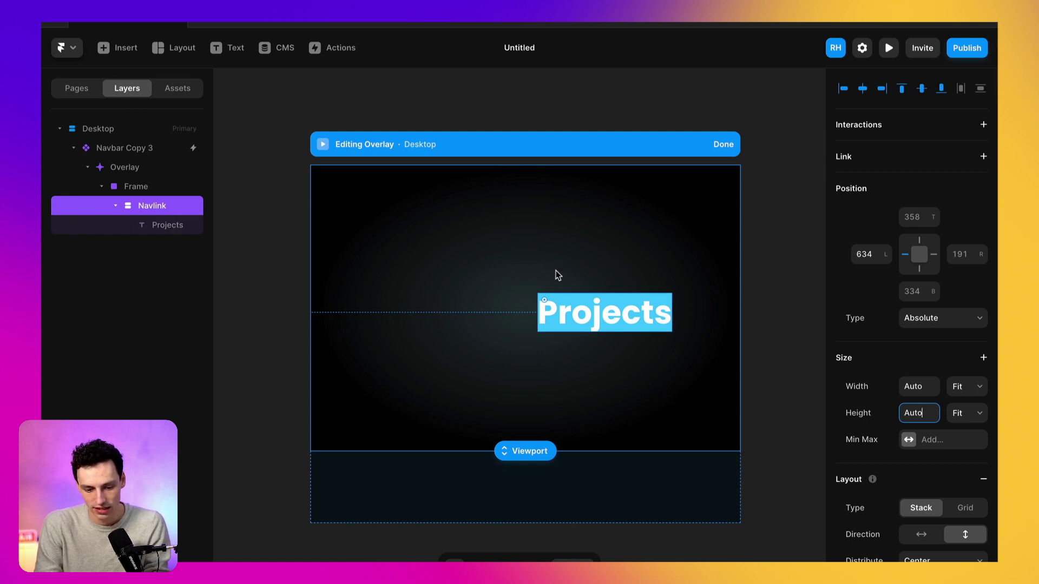
right_click(561, 309)
click(611, 242)
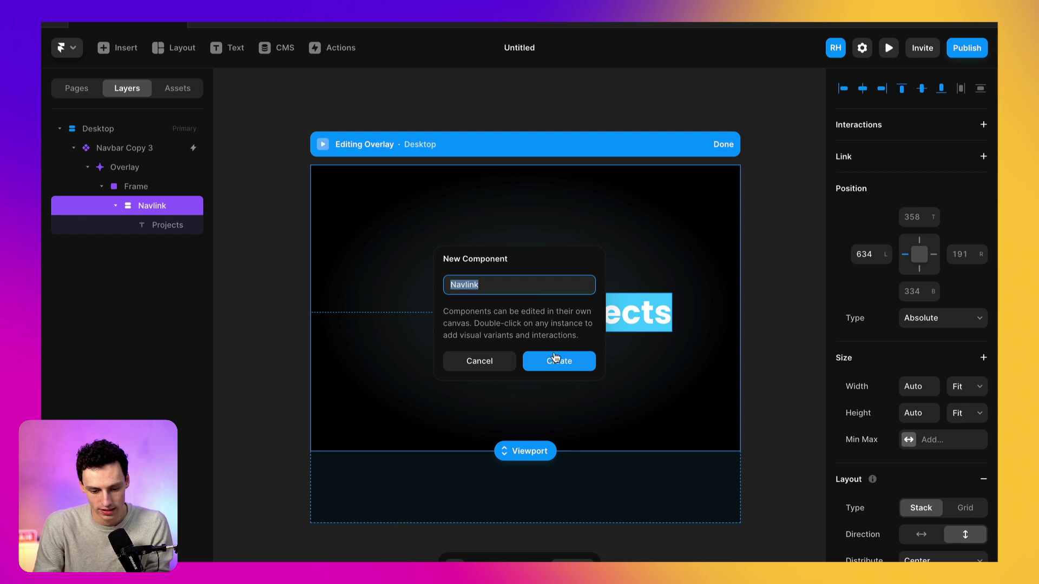
- Create the Navlink component and remove its blue background fill
click(555, 358)
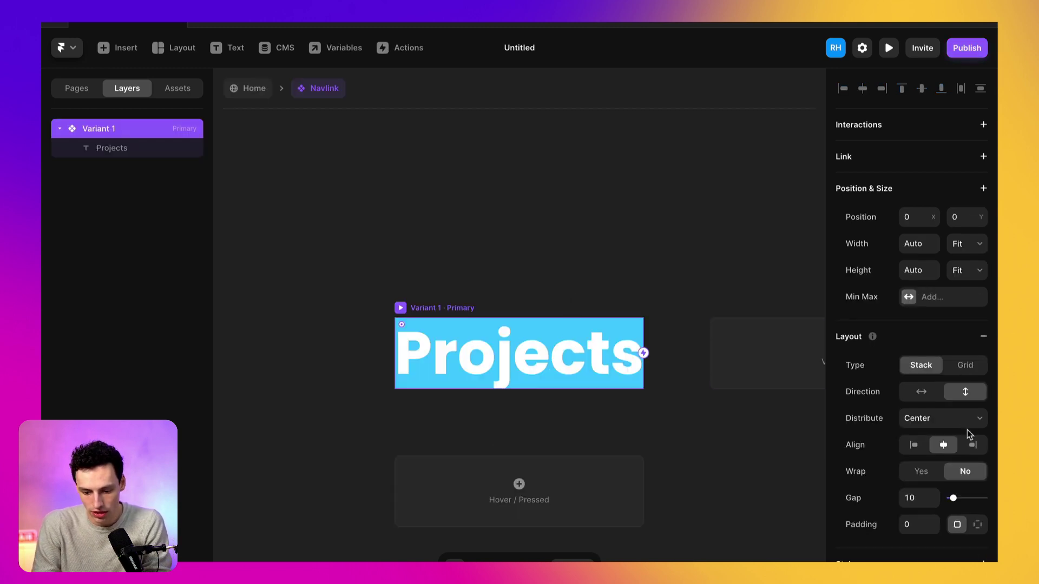
scroll(969, 429, down, 6)
click(981, 336)
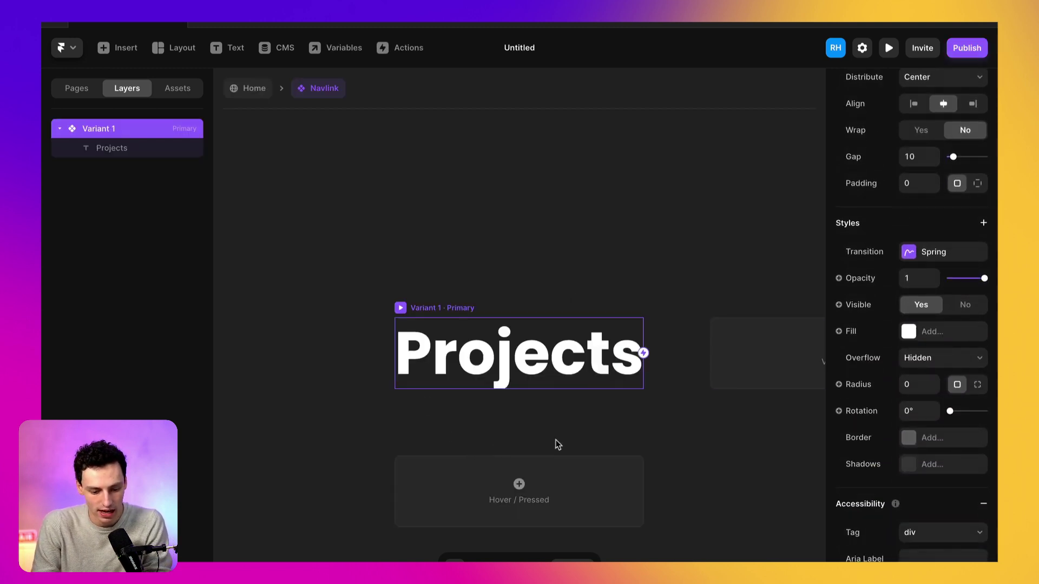
- Add a Hover variant beneath the primary Projects variant
scroll(592, 368, down, 3)
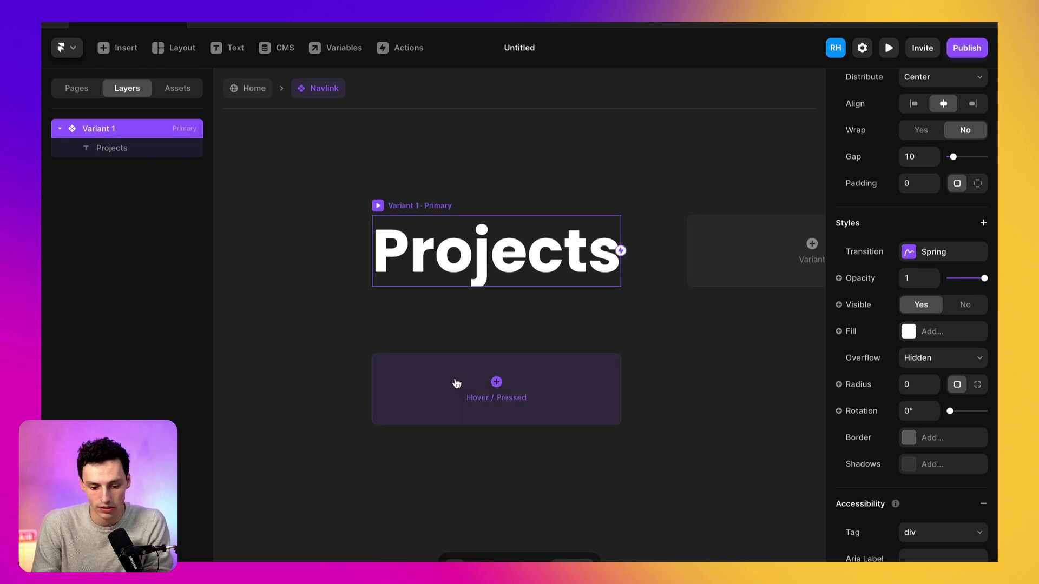
click(494, 389)
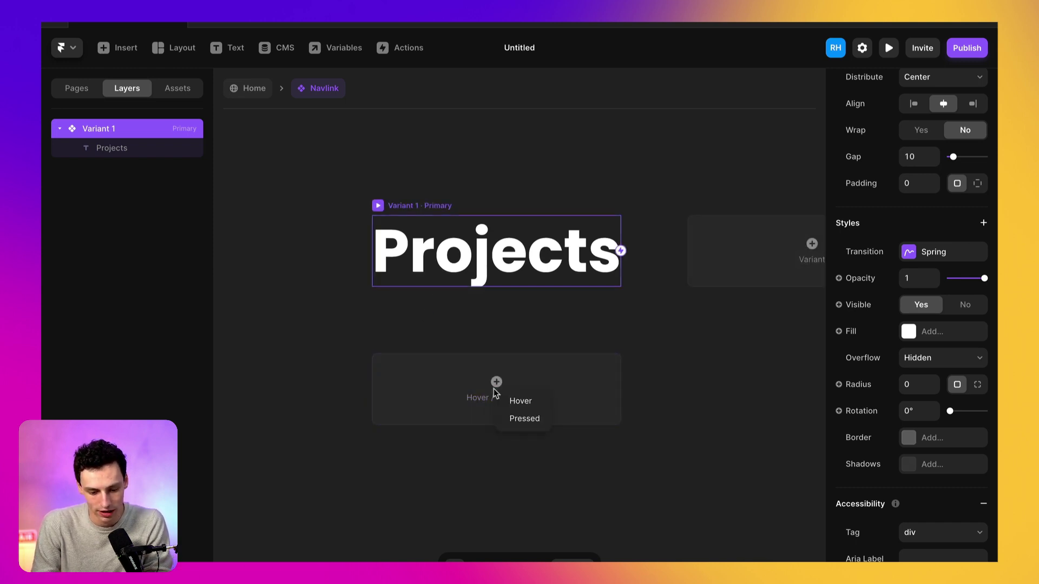
click(528, 400)
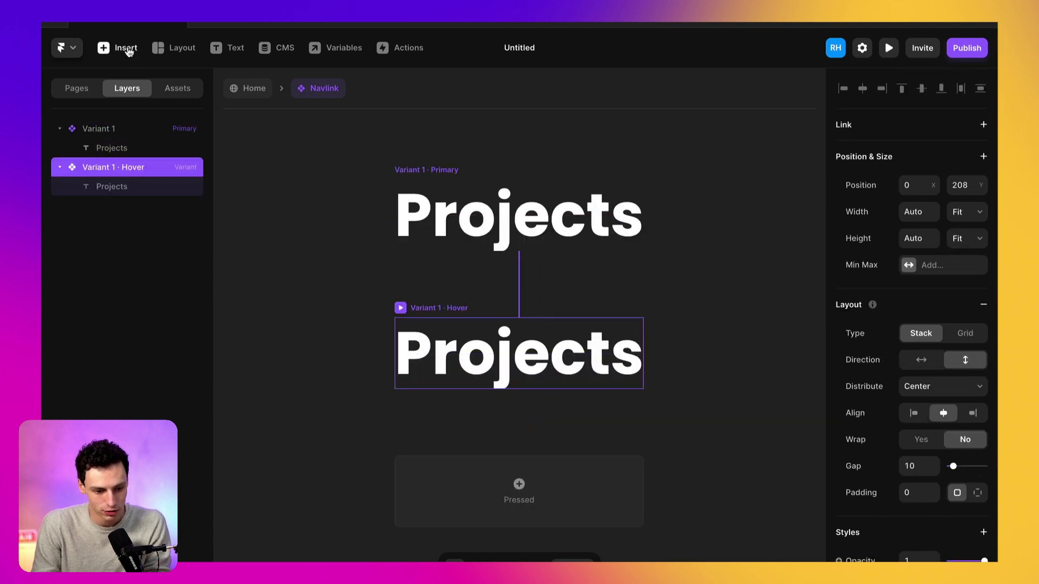
- Insert a Material icon into the Hover variant and set it to ArrowForward
click(125, 48)
text(icon)
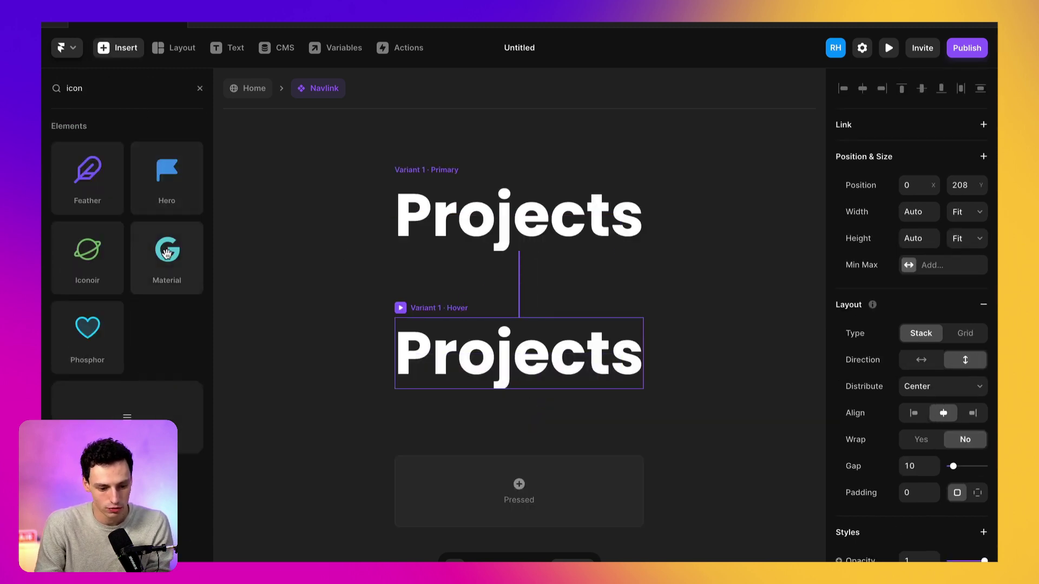
drag(165, 254, 632, 368)
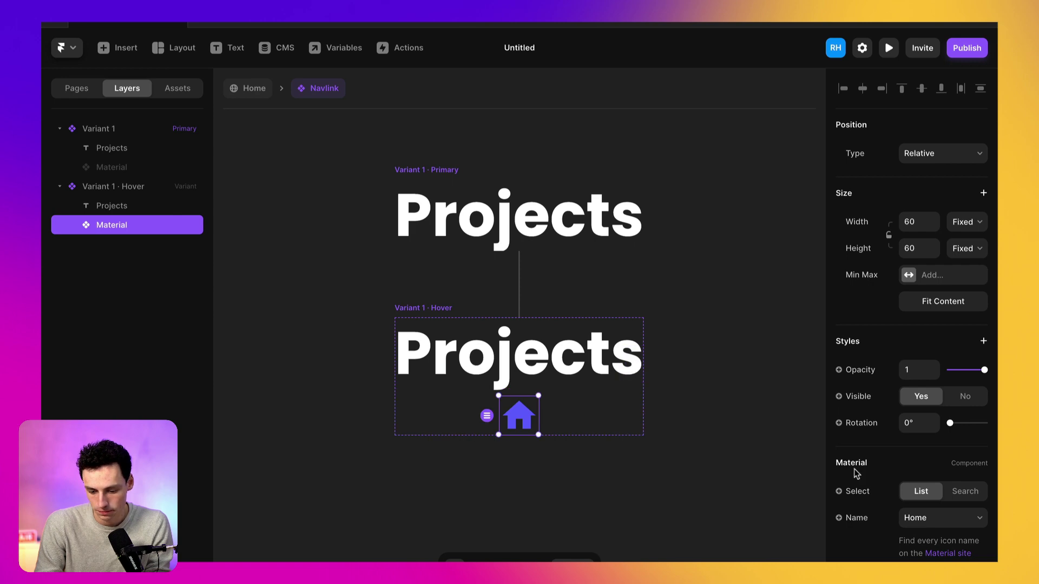
scroll(865, 460, down, 3)
click(948, 417)
scroll(946, 422, up, 15)
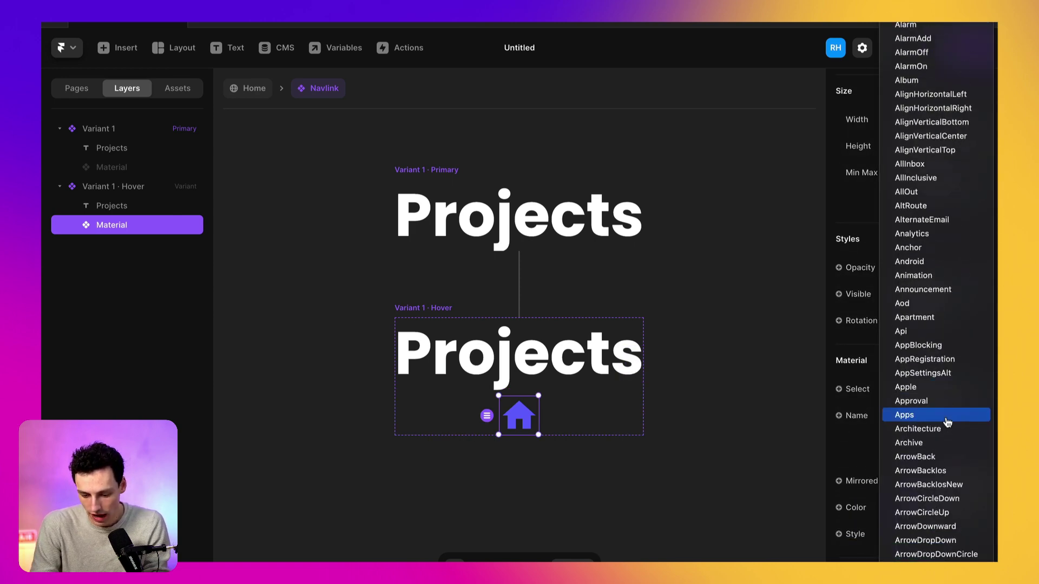
scroll(948, 422, down, 5)
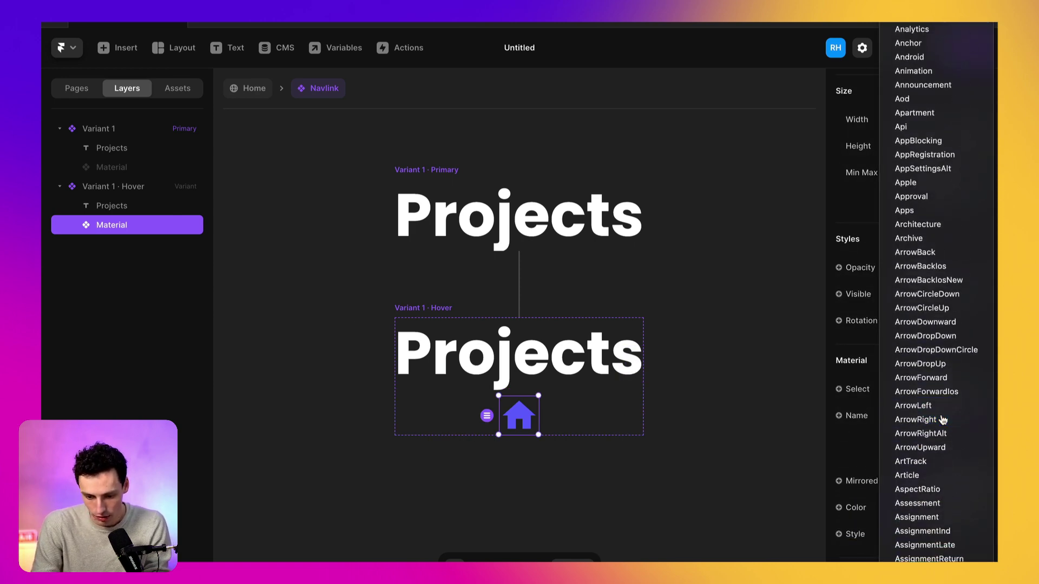
click(949, 420)
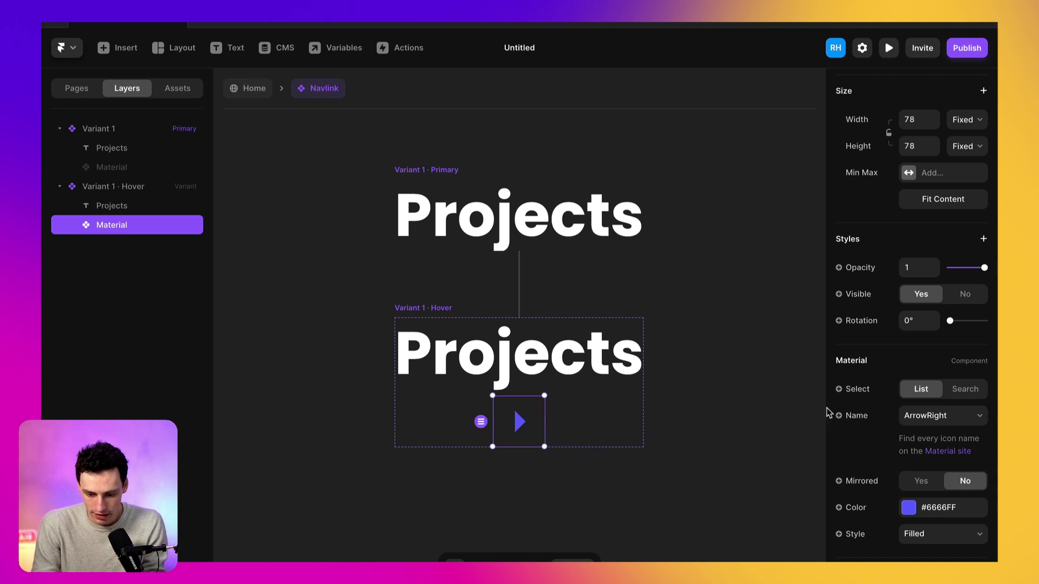
click(972, 424)
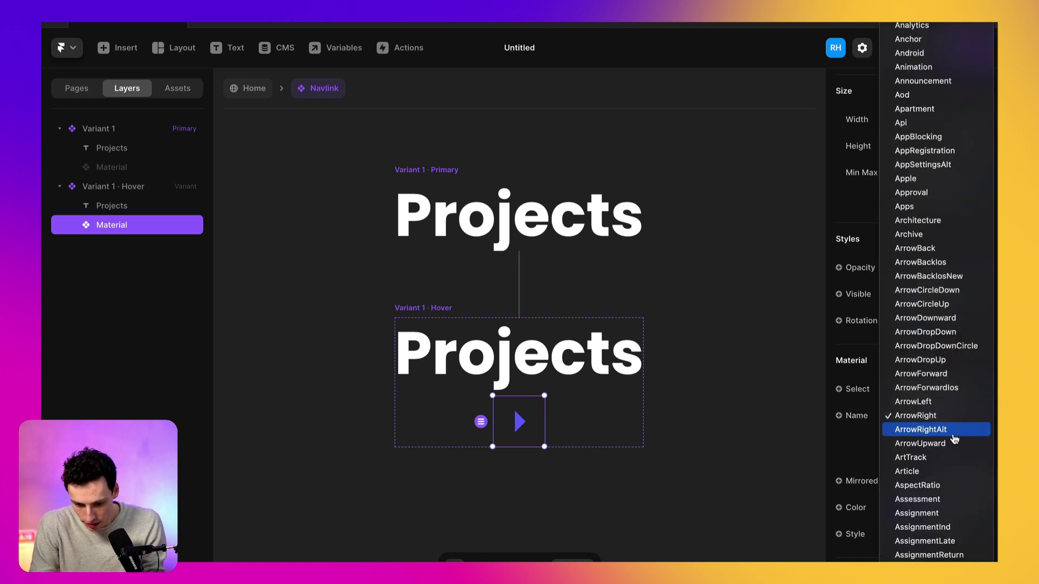
key(Escape)
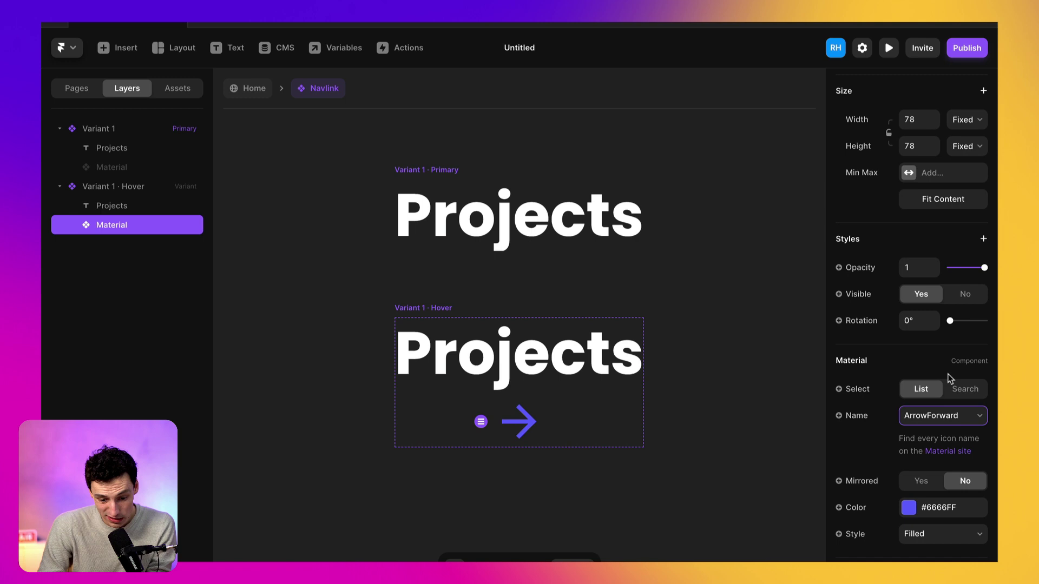
- Lay the Hover variant out horizontally and colour the arrow icon white (#FFFFFF)
click(447, 313)
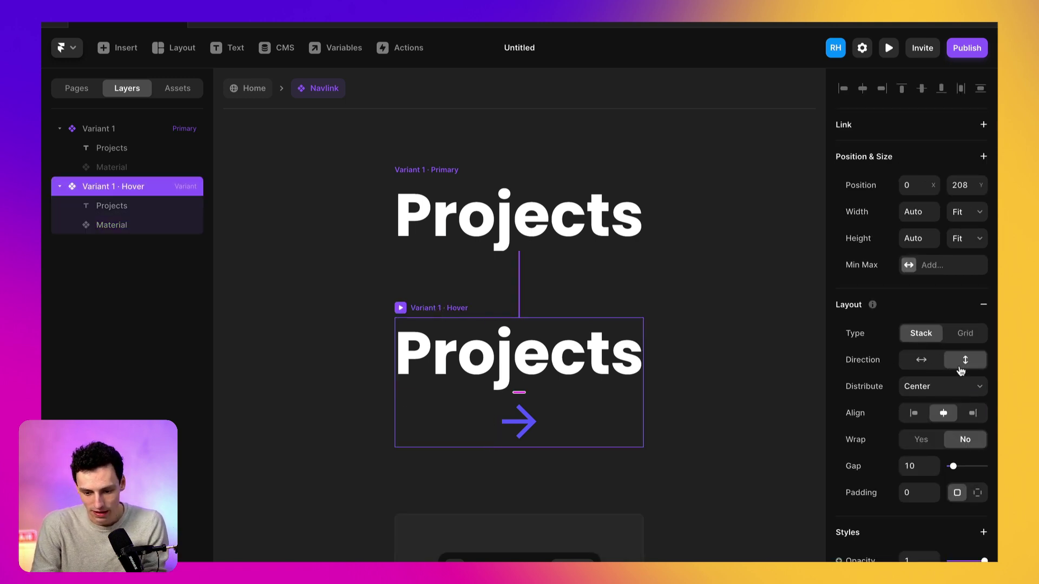
click(914, 366)
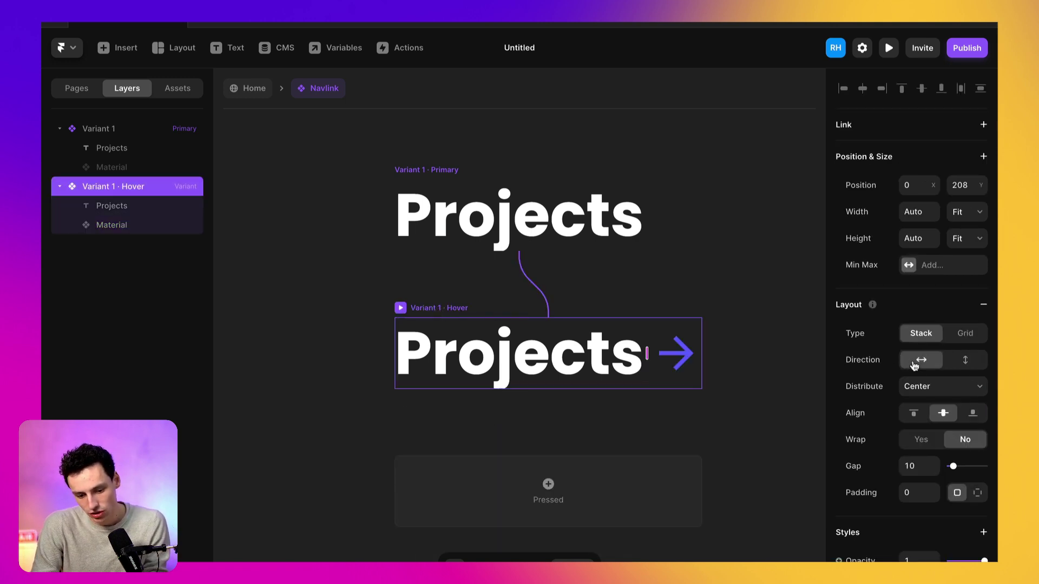
click(679, 361)
scroll(919, 471, down, 2)
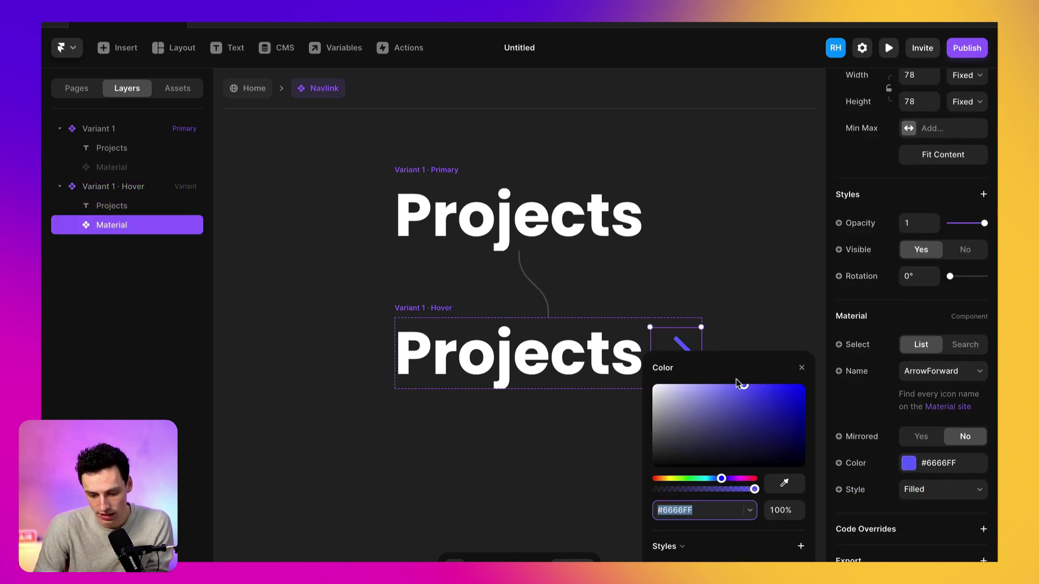
text(FFFFFF)
key(Return)
click(806, 178)
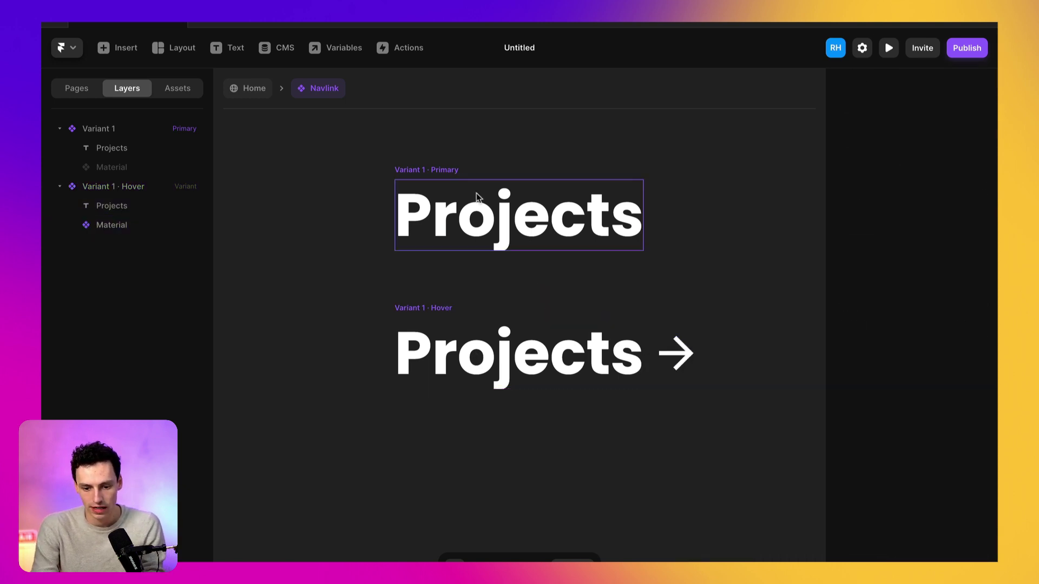
click(444, 169)
click(884, 52)
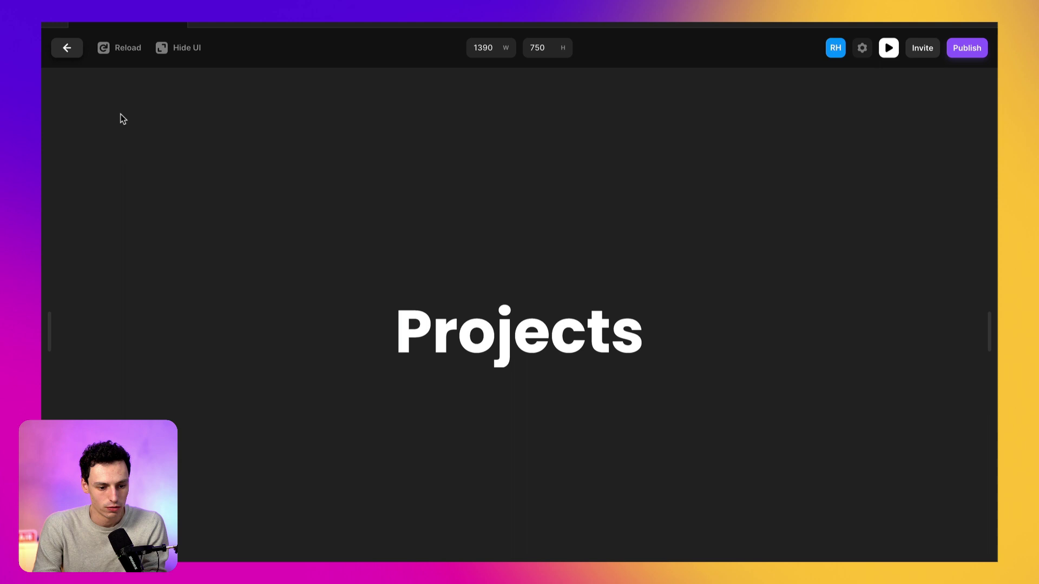
click(69, 49)
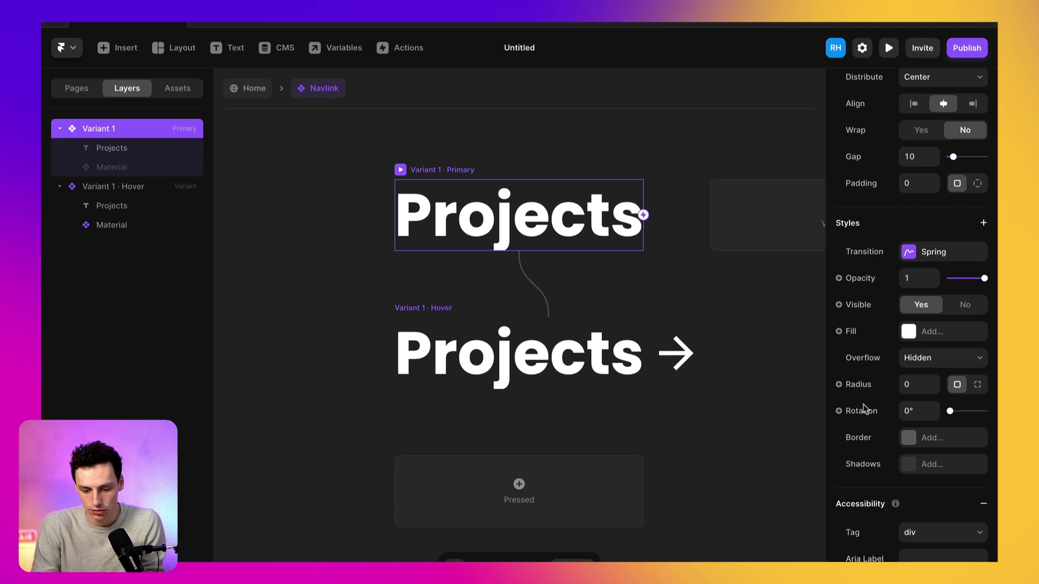
- Set the Hover variant's Projects text colour to grey #8E9AA0
click(942, 330)
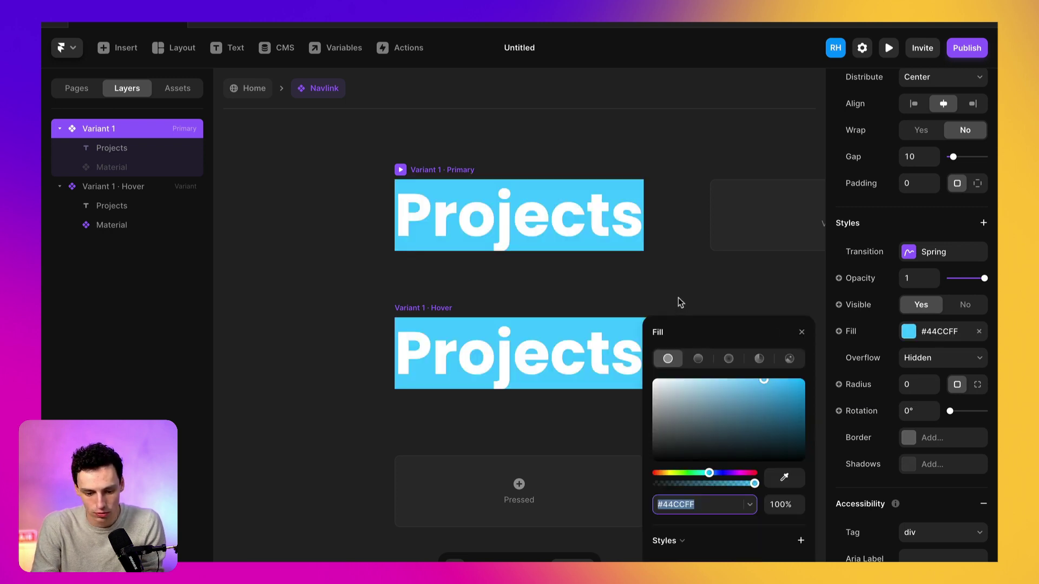
key(ctrl+z)
click(511, 359)
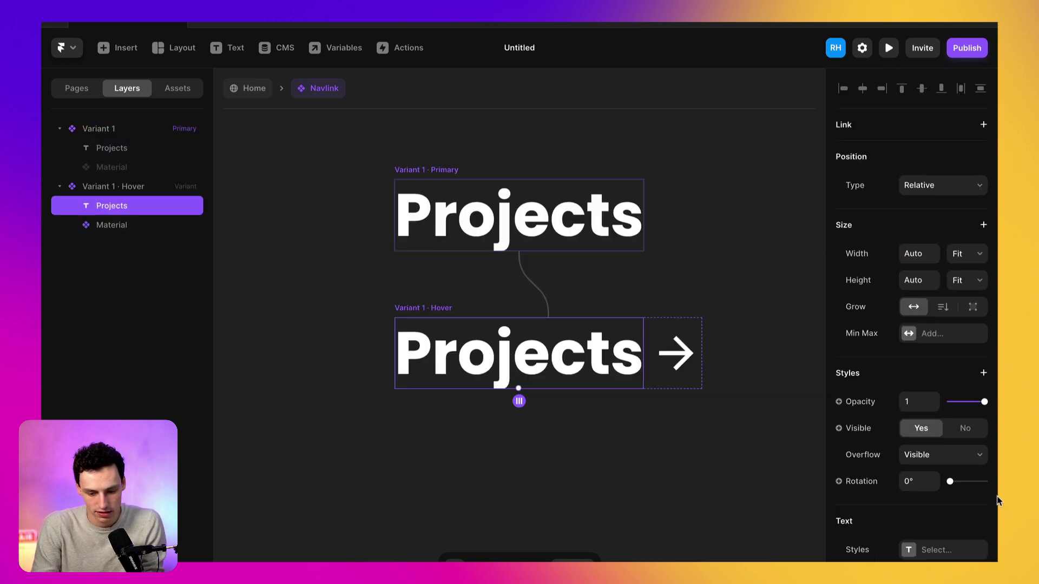
scroll(977, 493, down, 4)
click(952, 457)
text(8E9AA0)
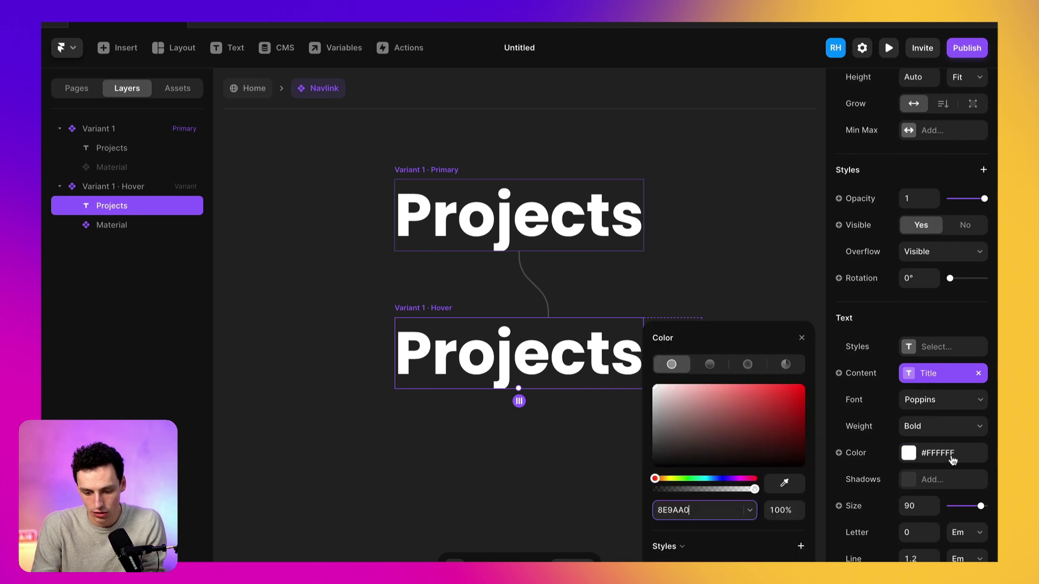
key(Return)
click(713, 277)
- Colour the arrow icon #8E9AA0 as well and preview the dimmed hover effect
click(680, 354)
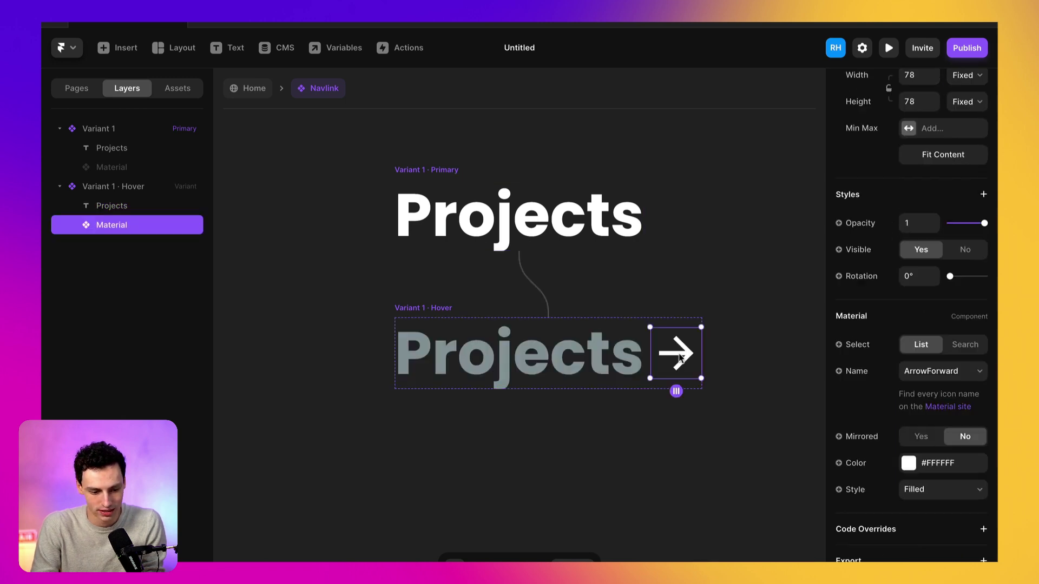
scroll(931, 488, down, 1)
click(942, 446)
text(8E9AA0)
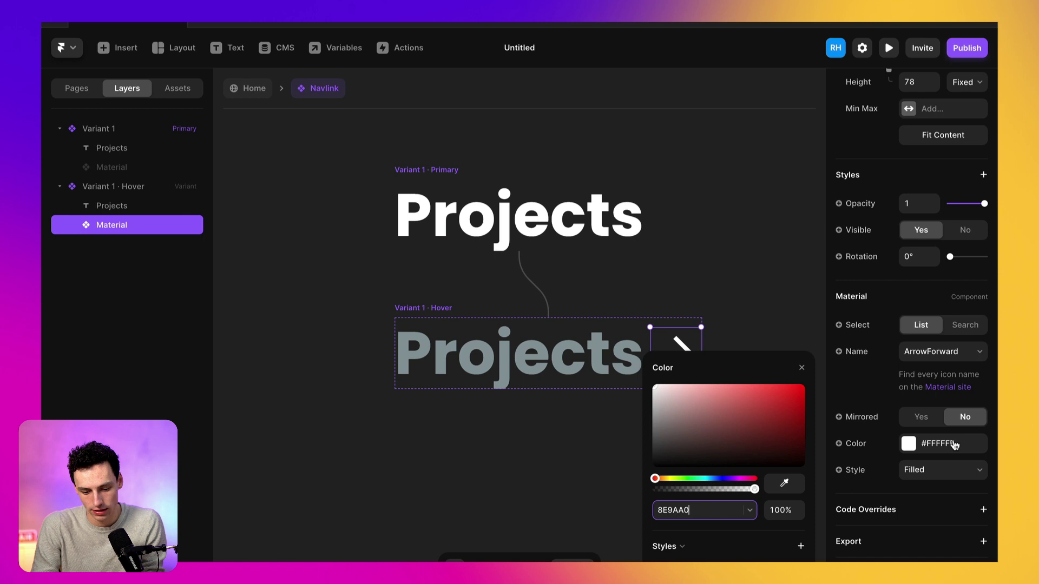
click(804, 266)
click(887, 47)
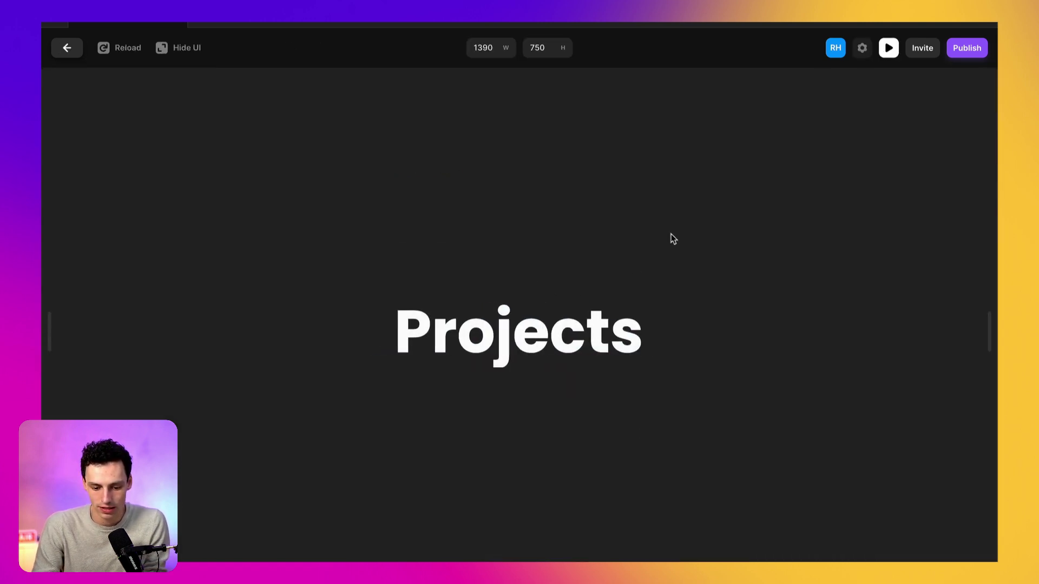
click(67, 48)
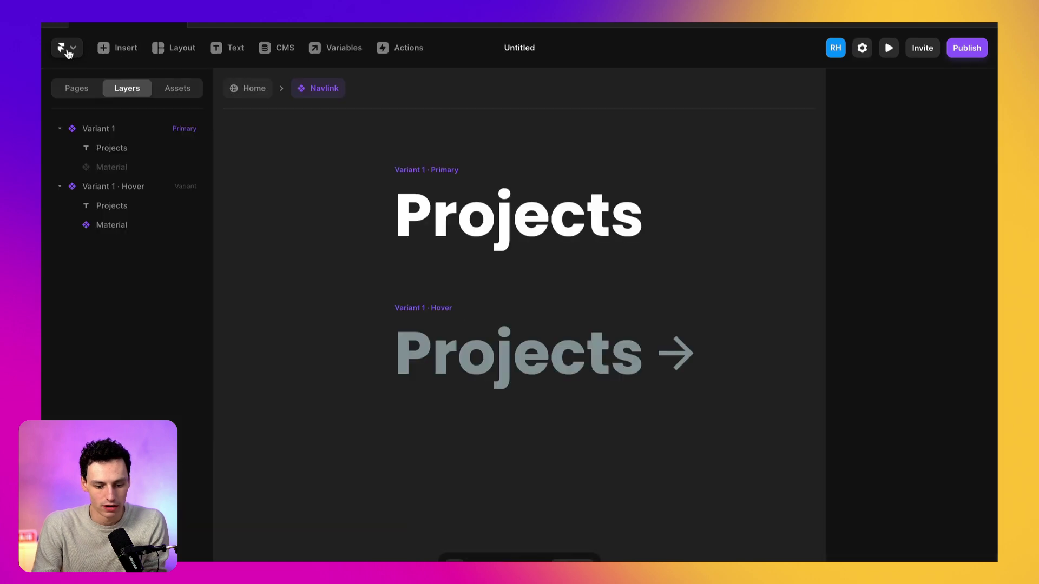
- On the page, duplicate the Projects link and stack the links vertically, centred, in the frame
click(252, 94)
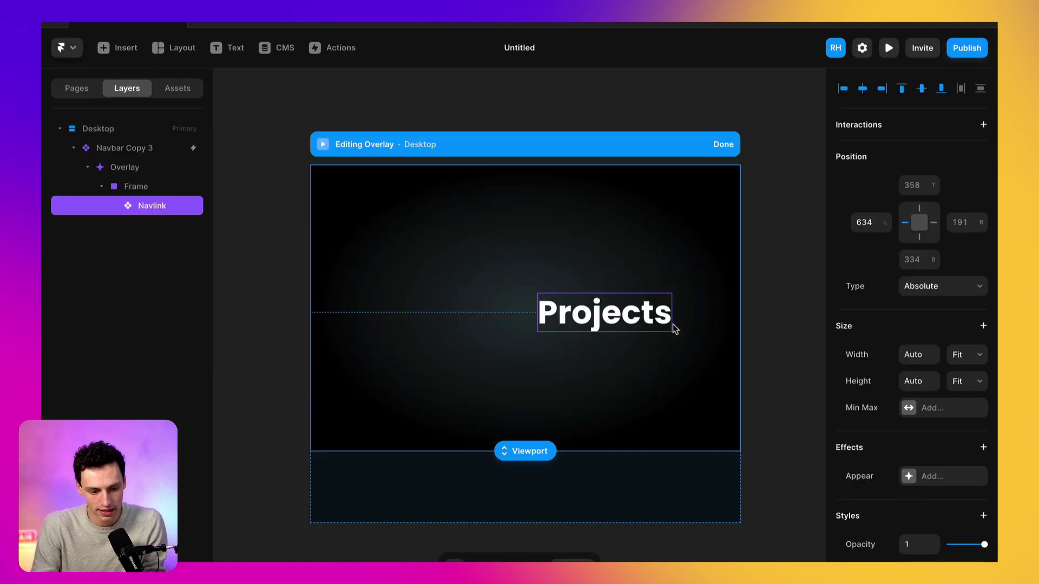
key(super+d)
key(super+d)
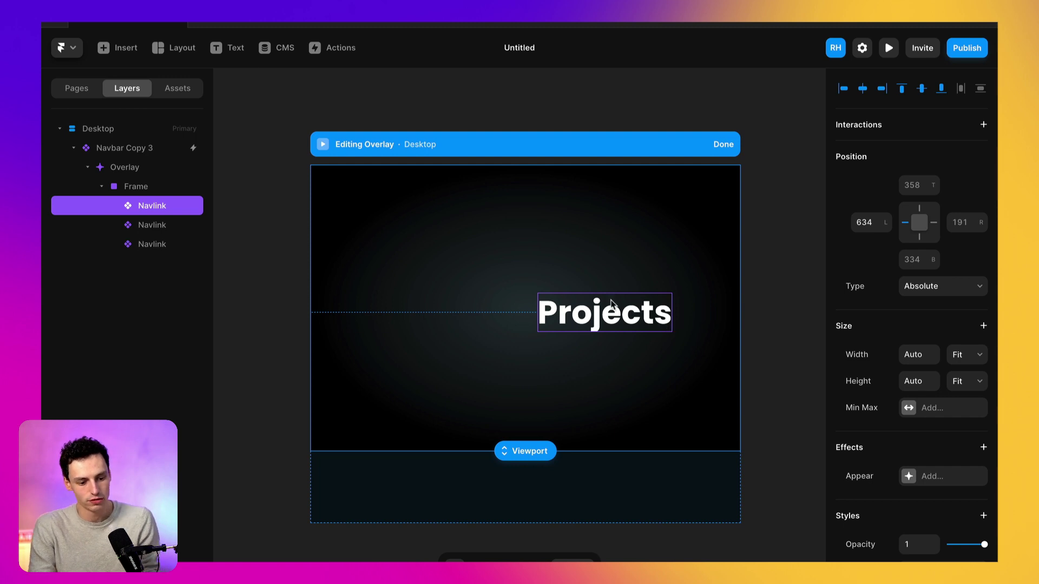
click(163, 187)
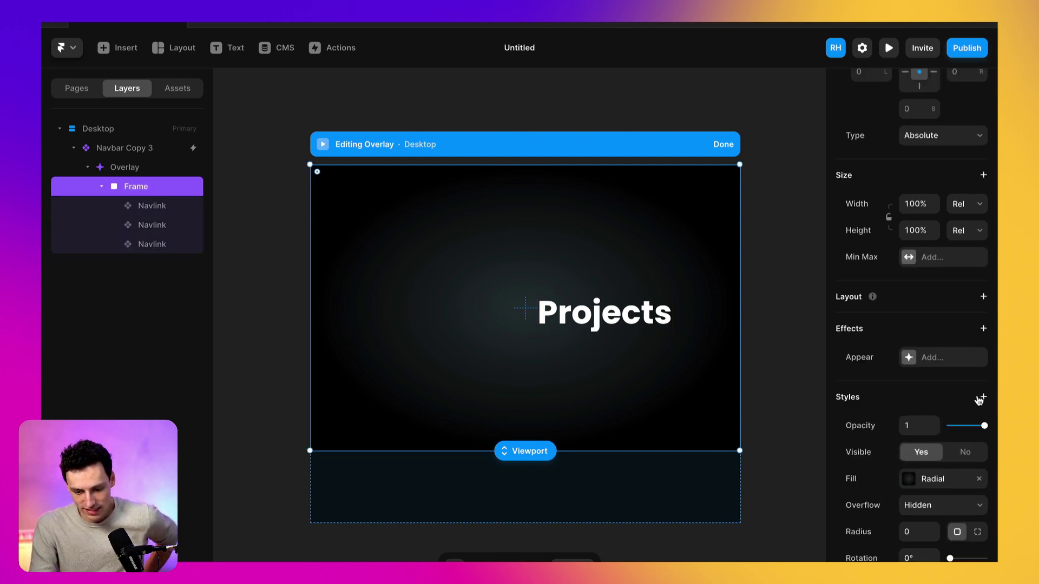
click(983, 300)
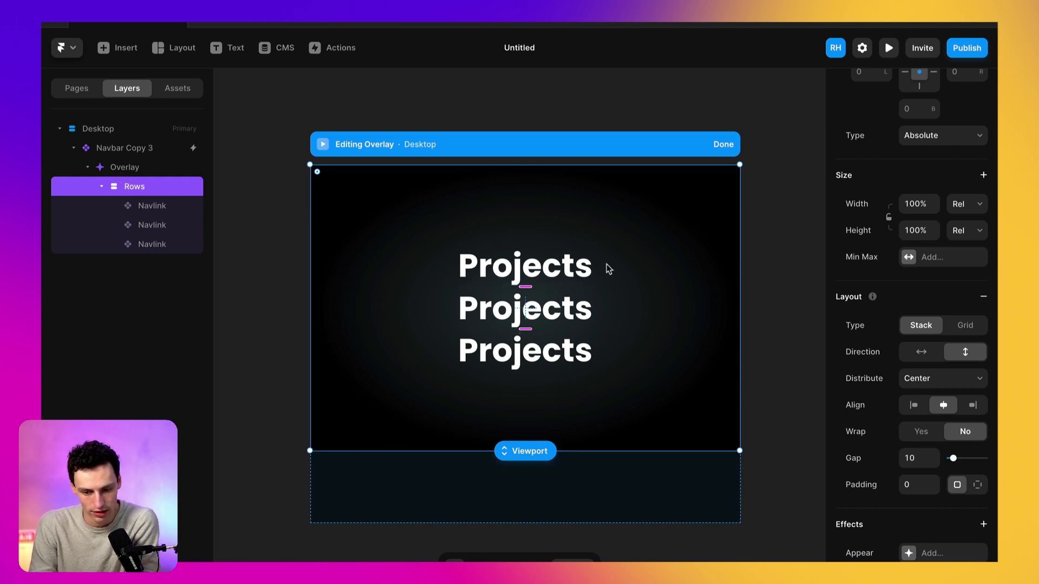
click(888, 47)
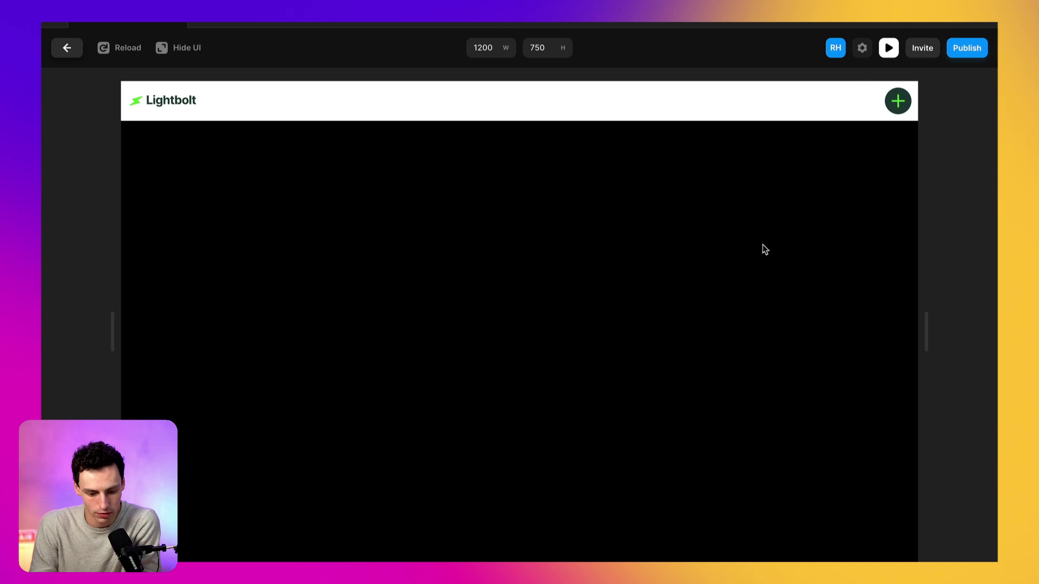
click(898, 105)
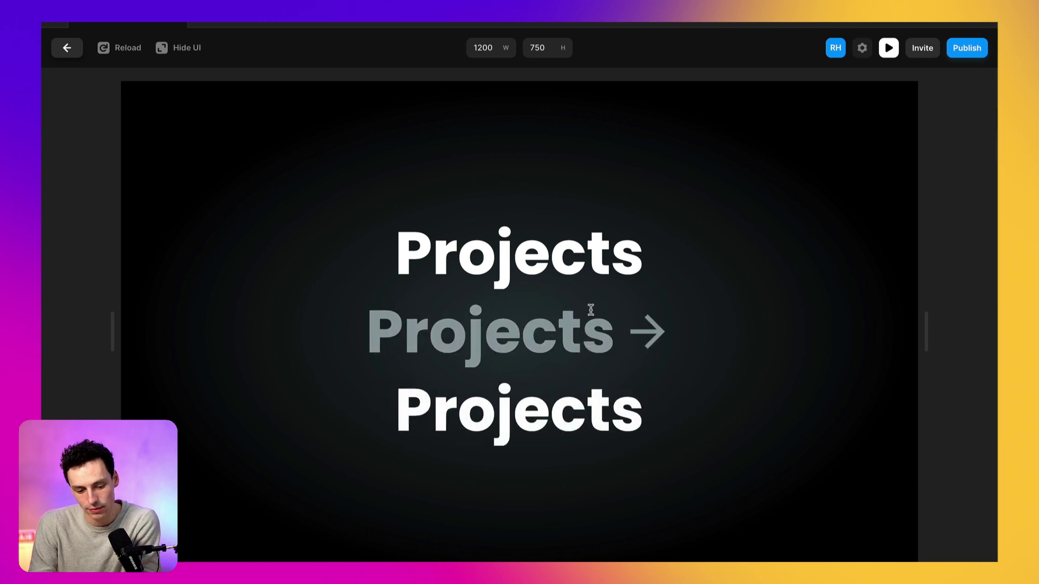
- Back in the editor, retitle the second Projects link to About
click(67, 48)
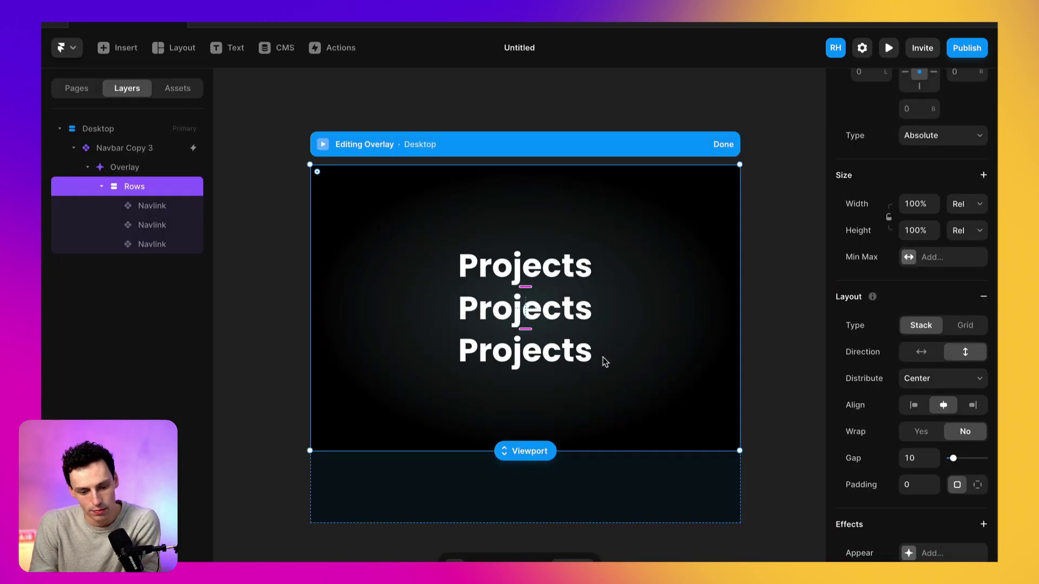
click(156, 209)
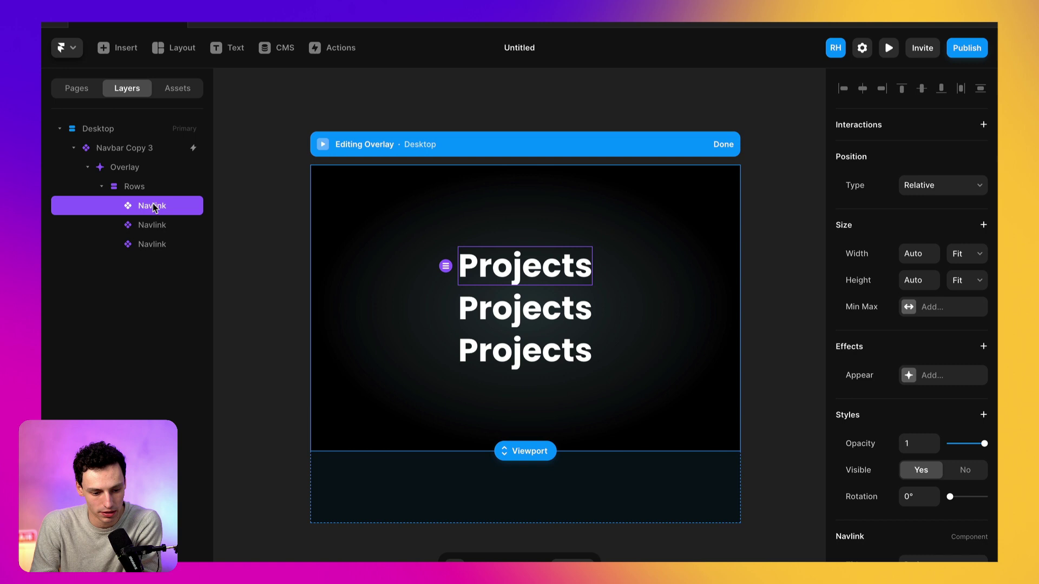
scroll(904, 447, down, 2)
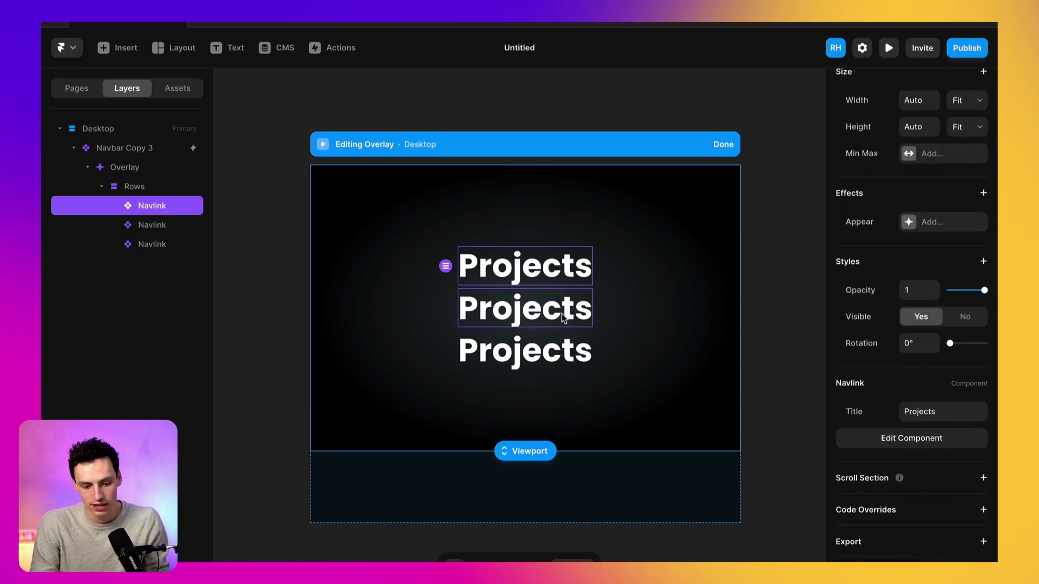
click(561, 313)
scroll(952, 460, down, 1)
click(942, 448)
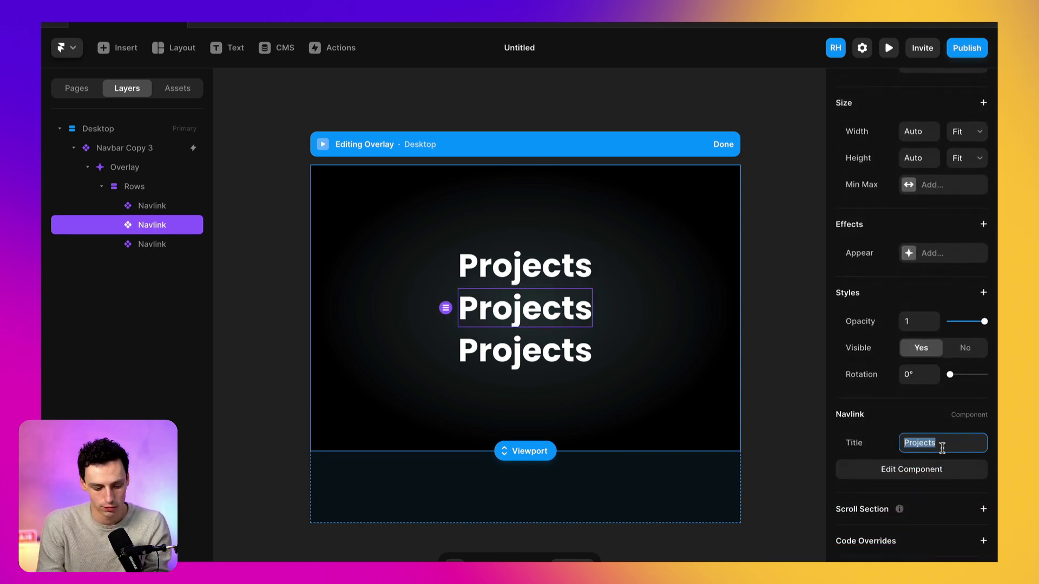
text(About)
key(Return)
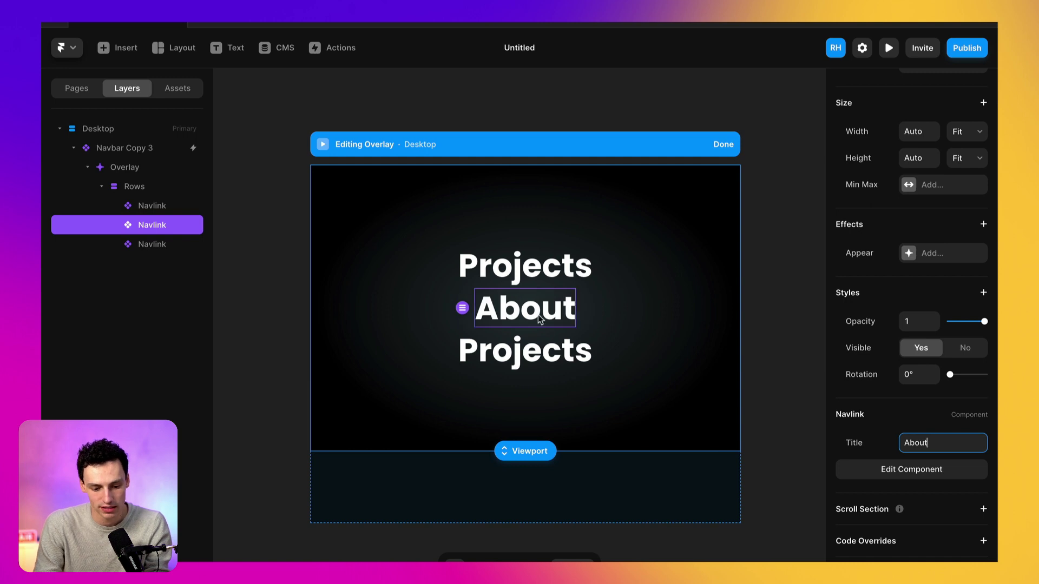
- Retitle the third Projects link to Contact
click(542, 349)
scroll(976, 526, down, 2)
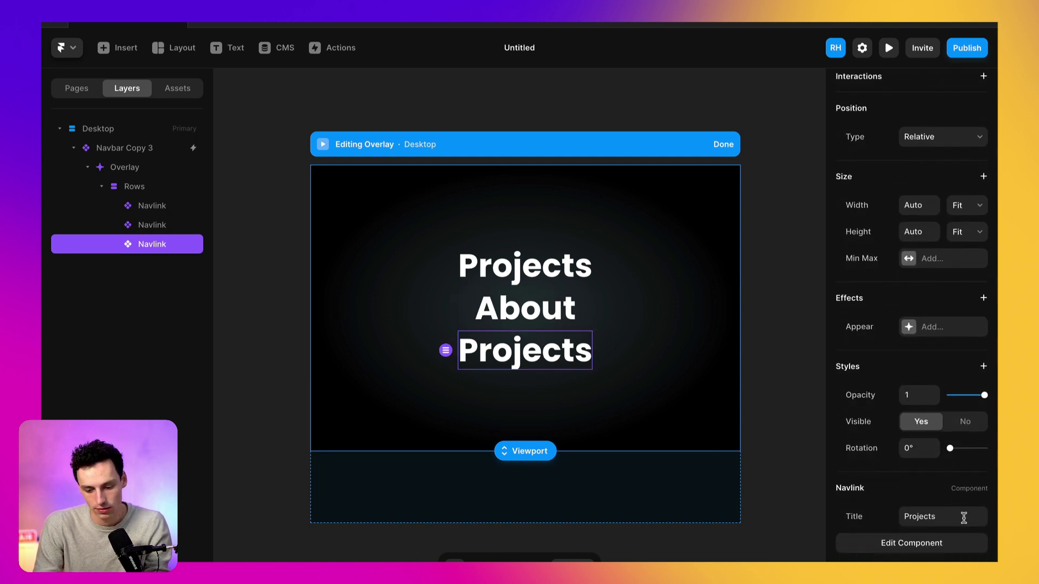
click(947, 515)
text(Contact)
key(Return)
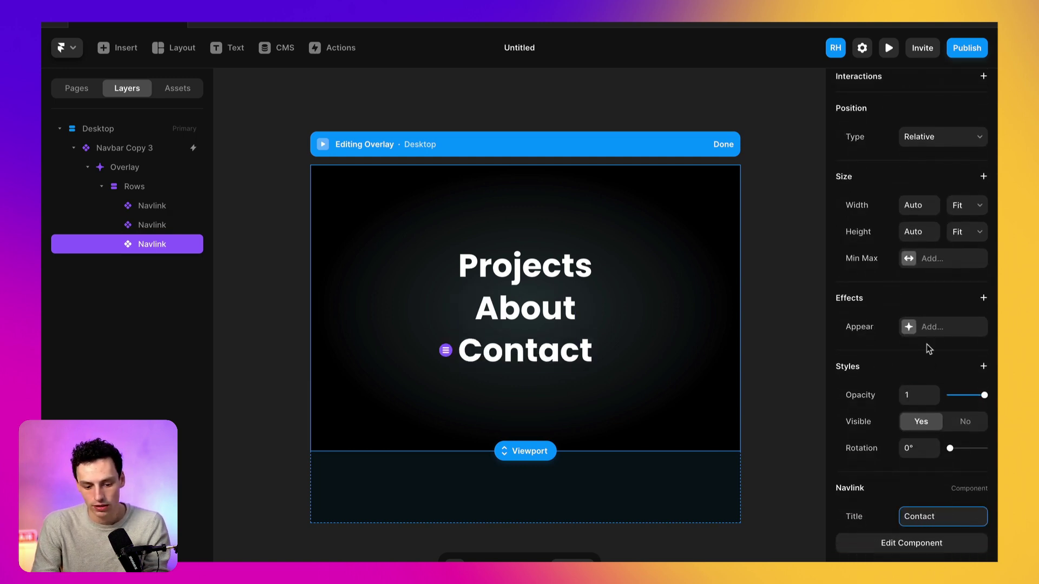
scroll(926, 342, up, 2)
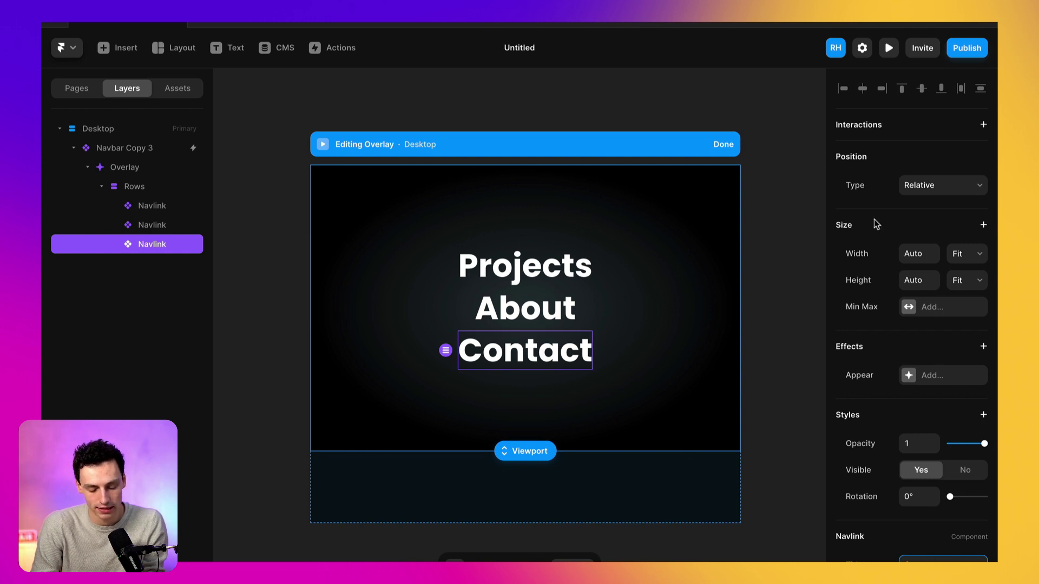
scroll(877, 224, down, 3)
- In the Navlink component, bind the Link To setting to a new Link variable
double_click(519, 270)
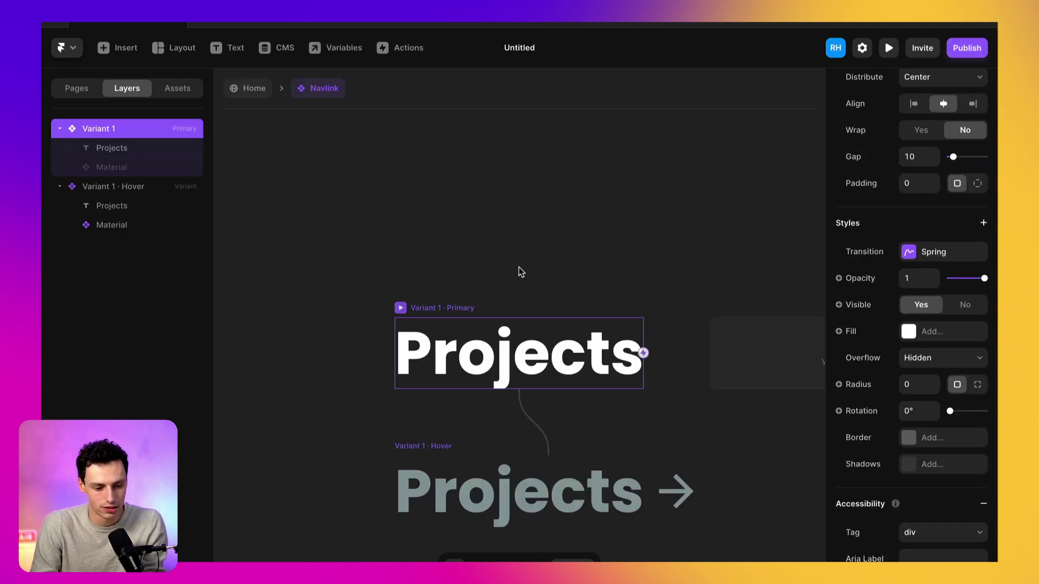
scroll(972, 169, up, 7)
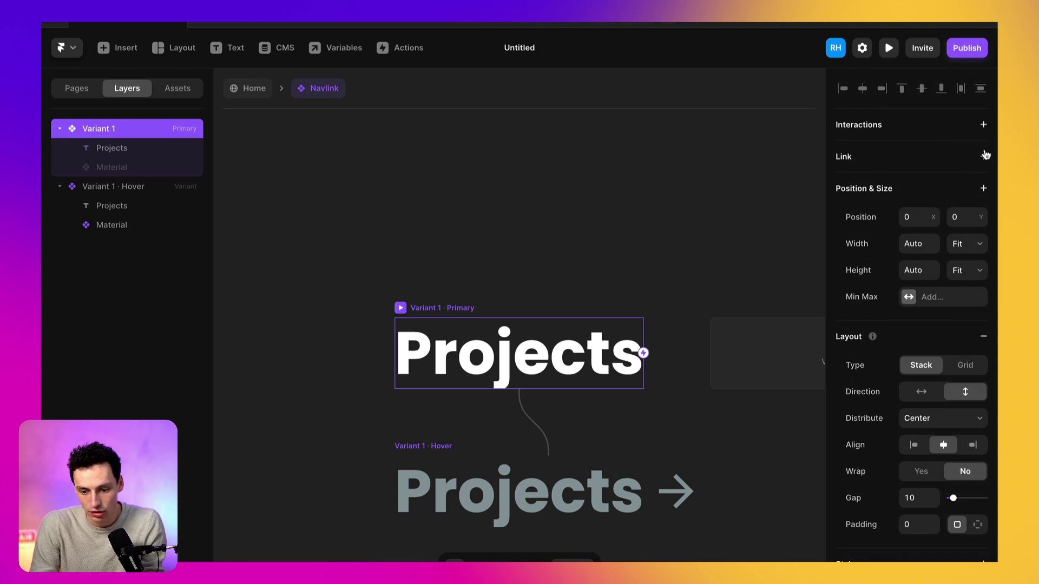
click(983, 158)
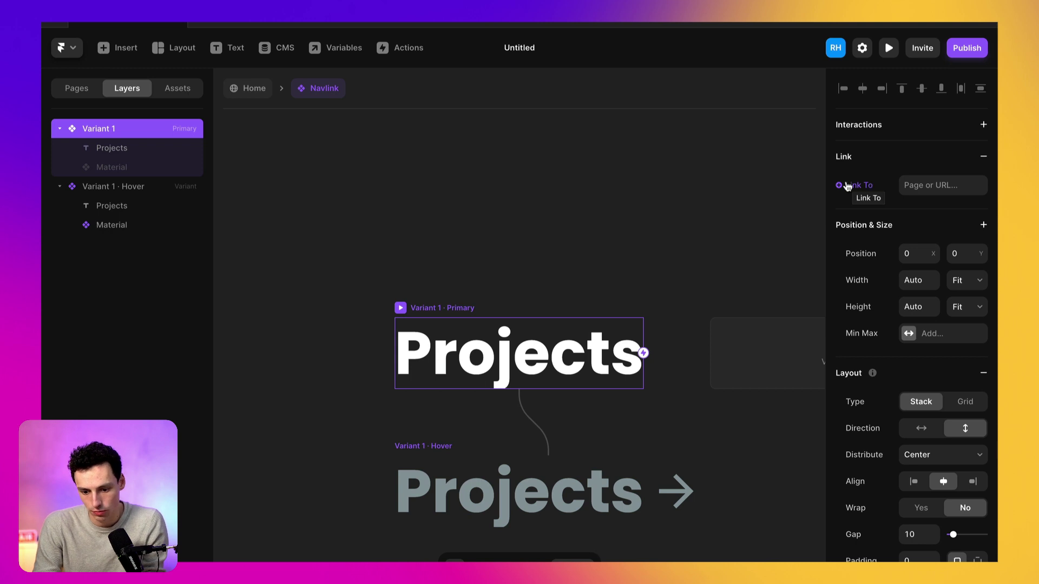
click(839, 187)
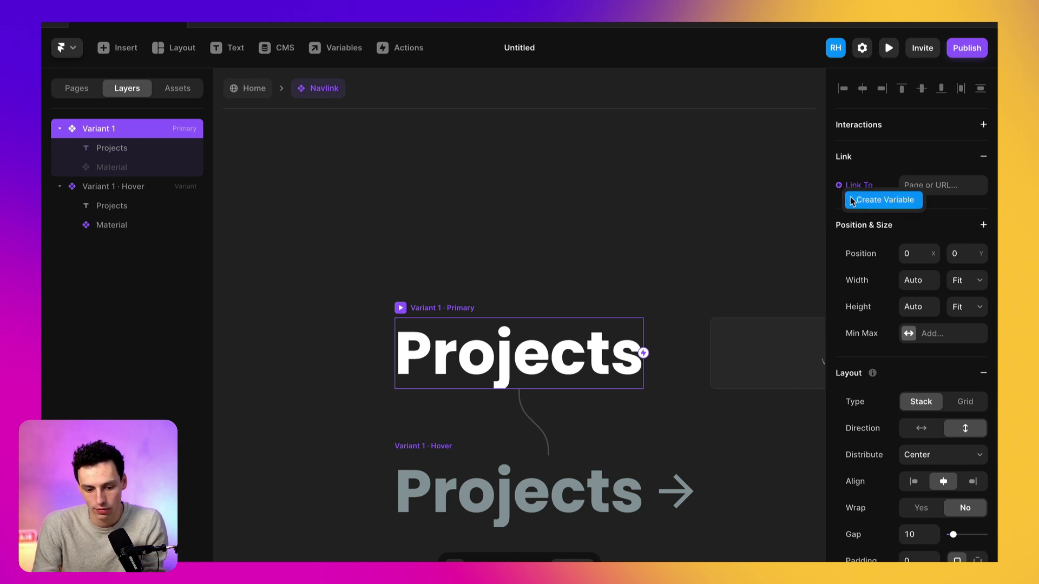
click(852, 200)
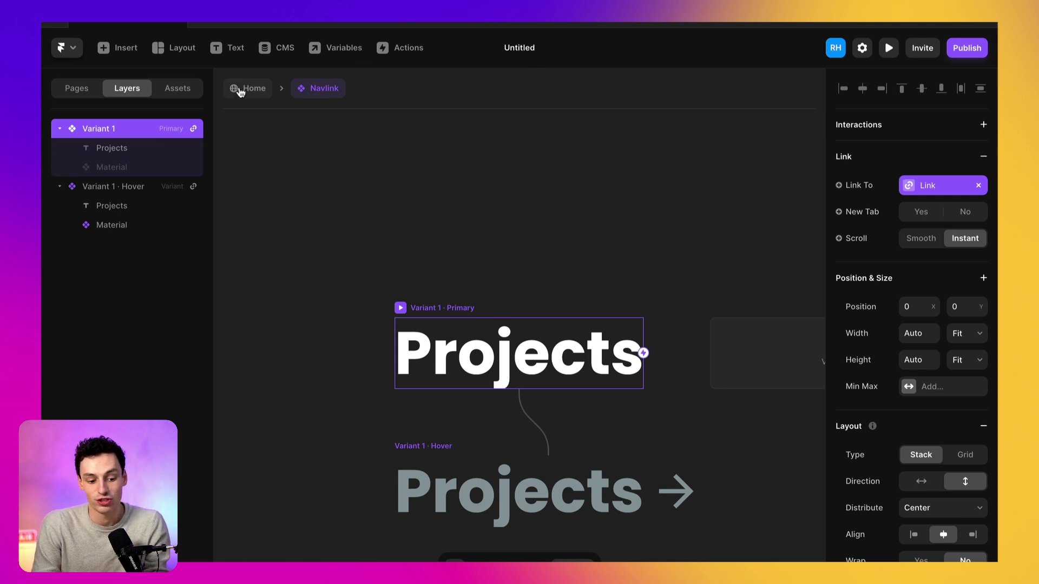
- On the Home page overlay, link the Projects and About menu items to Home
click(240, 91)
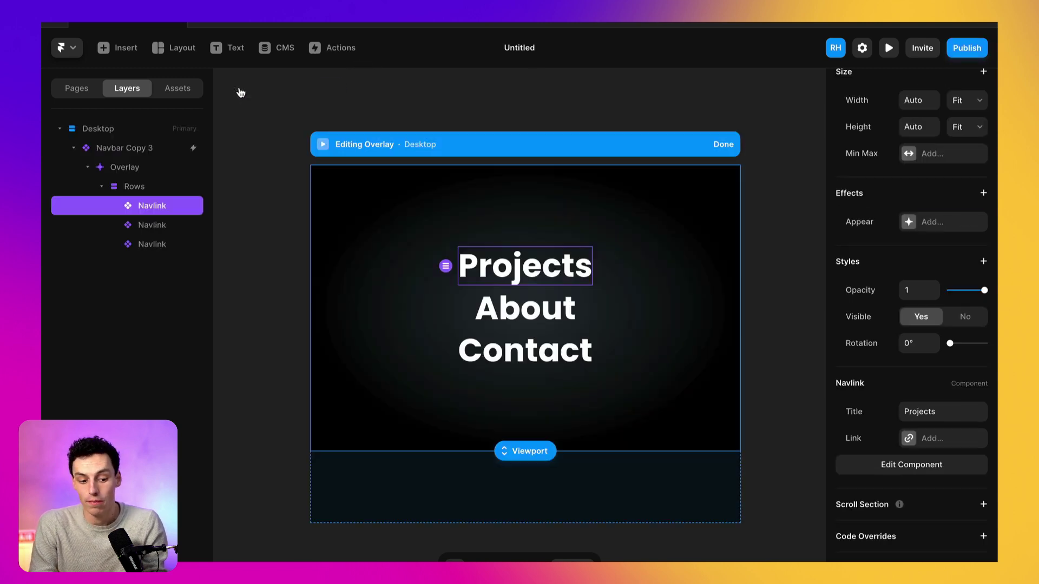
click(915, 440)
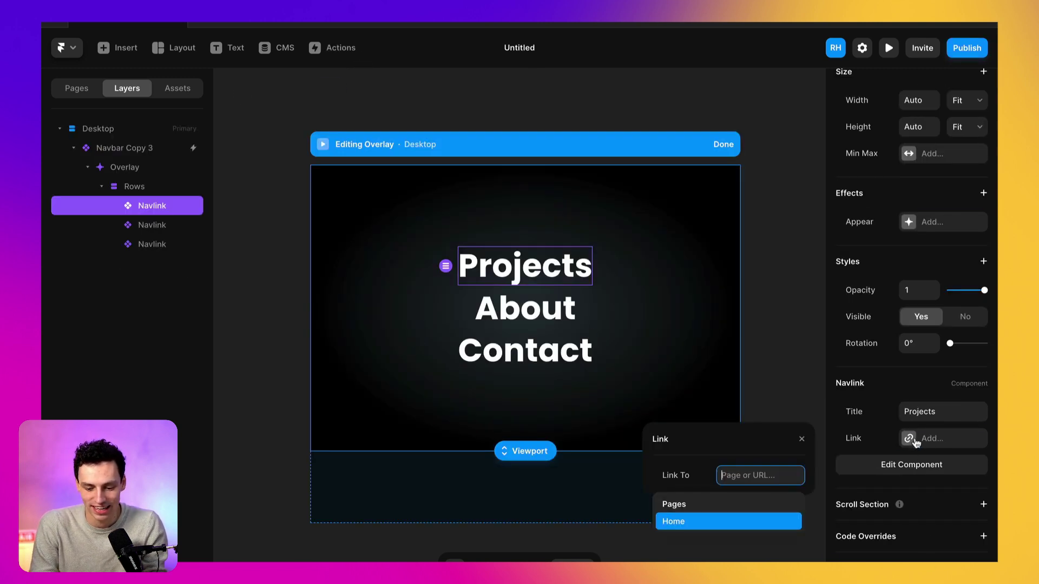
click(694, 523)
click(545, 307)
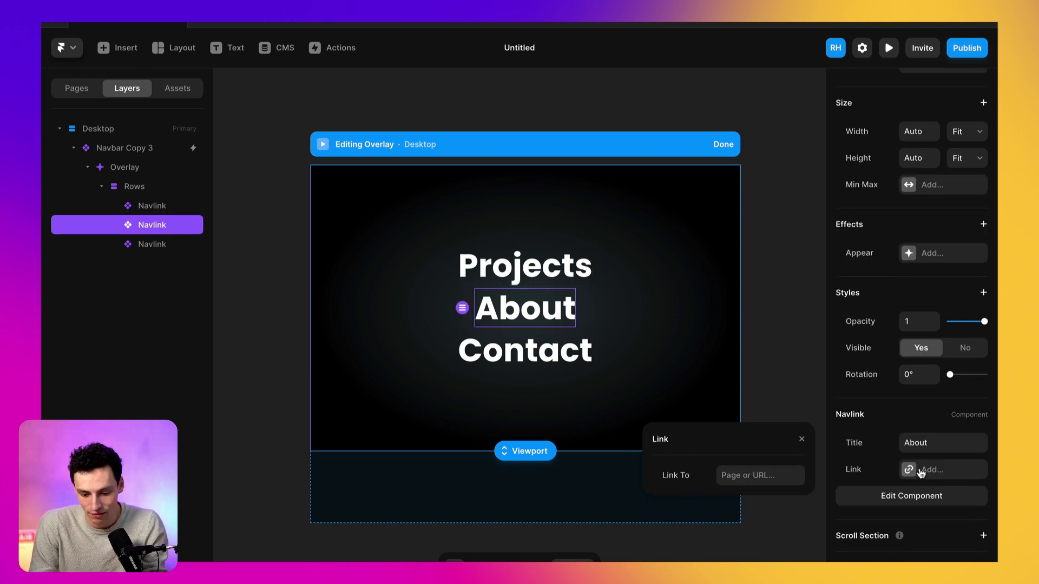
click(774, 475)
click(680, 520)
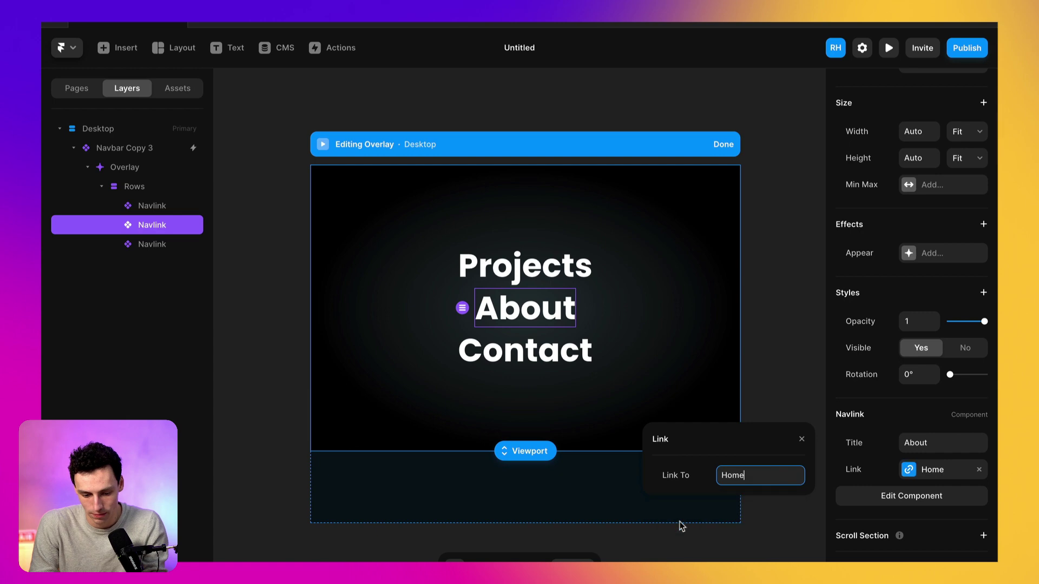
click(562, 370)
click(745, 476)
click(712, 526)
- Right-align the Rows menu stack and set its padding to 80
click(635, 319)
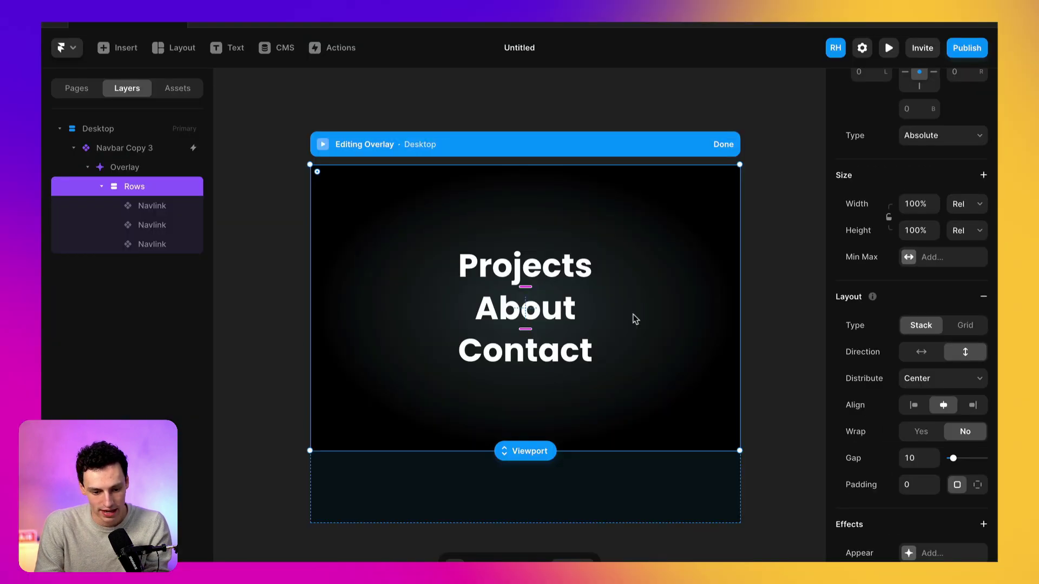
click(972, 405)
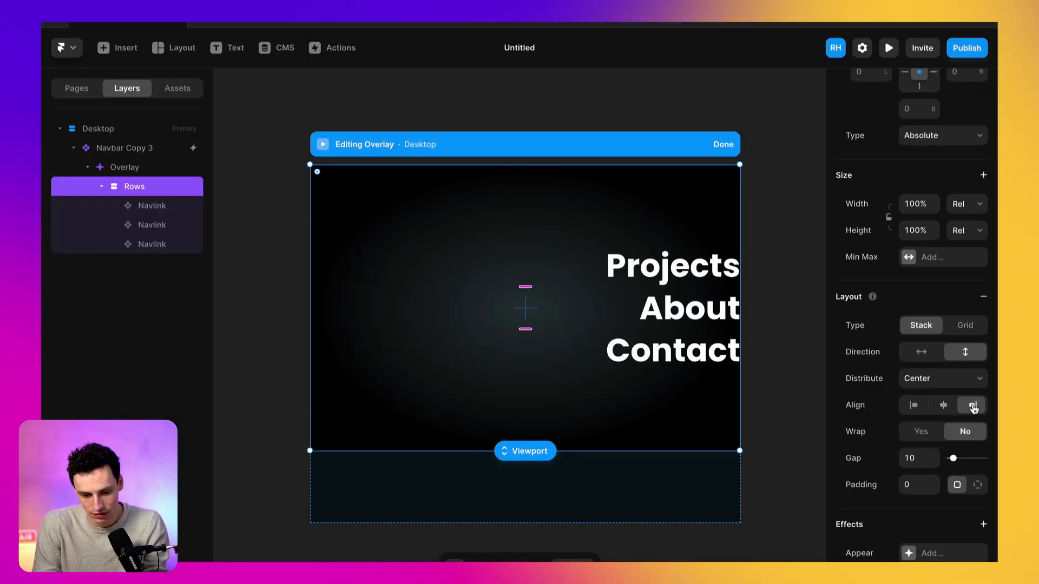
click(913, 483)
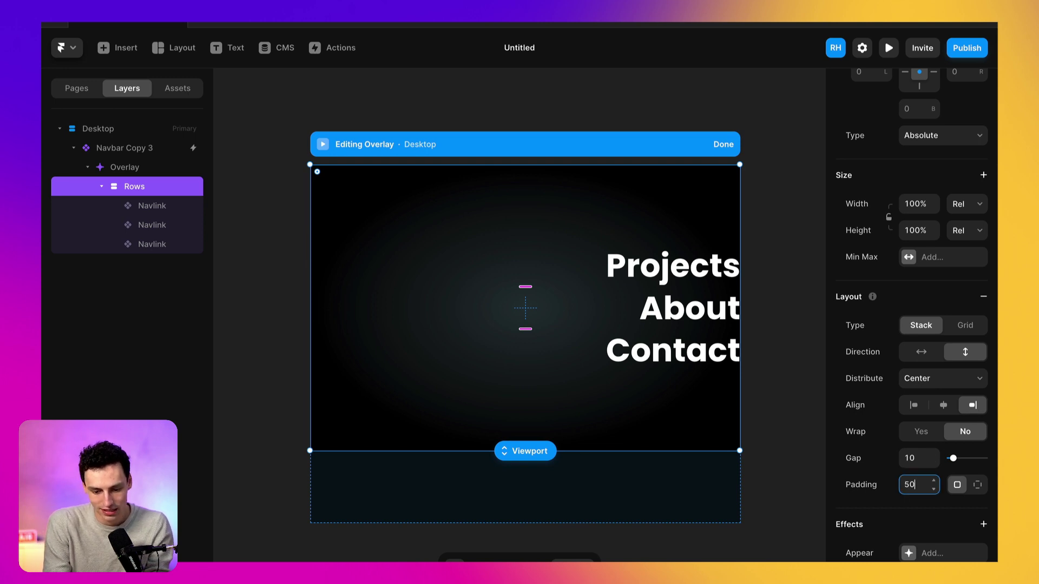
key(Return)
text(80)
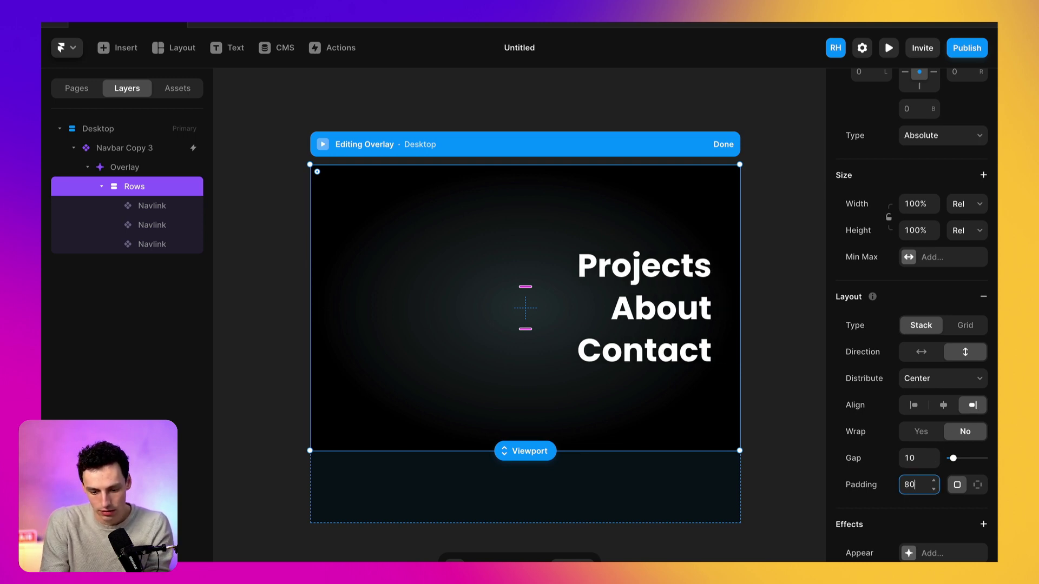
click(889, 49)
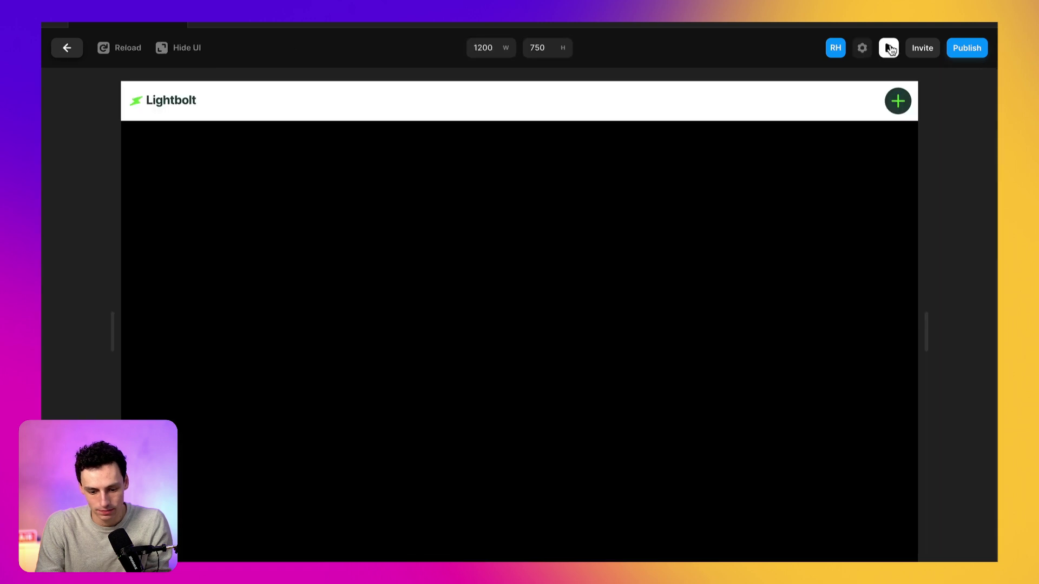
click(898, 101)
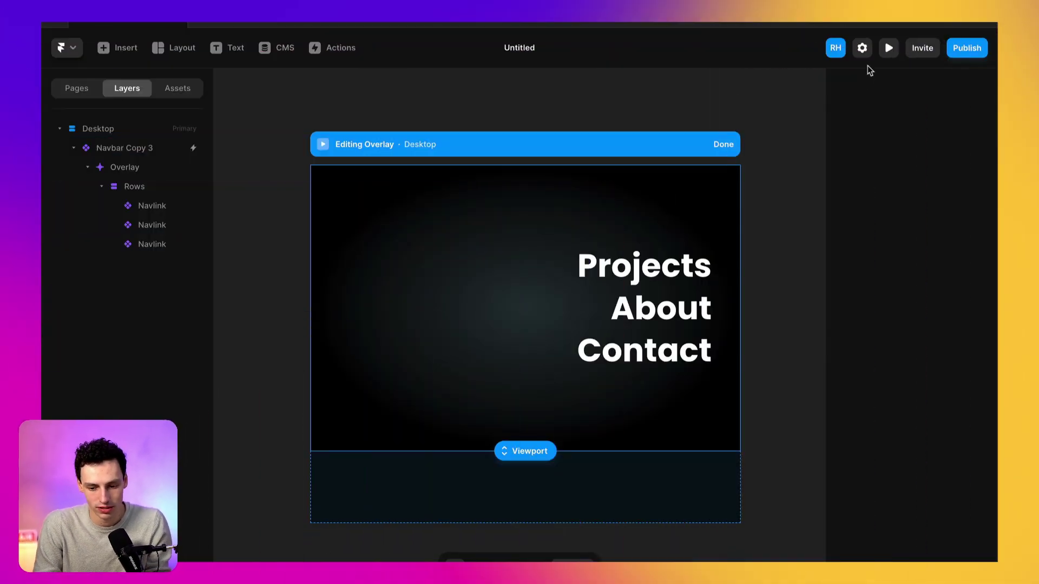
click(887, 52)
click(908, 104)
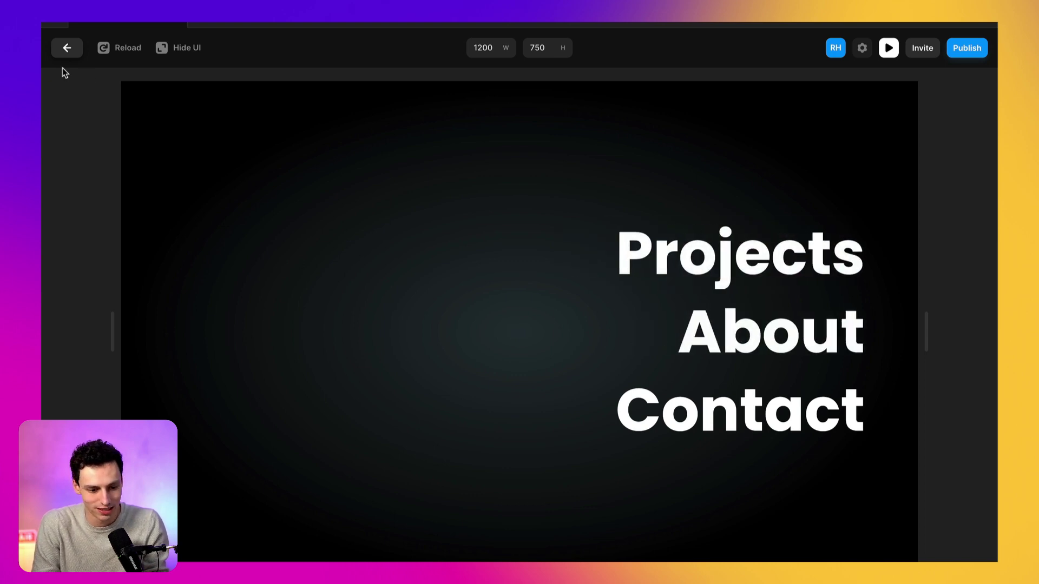
click(66, 48)
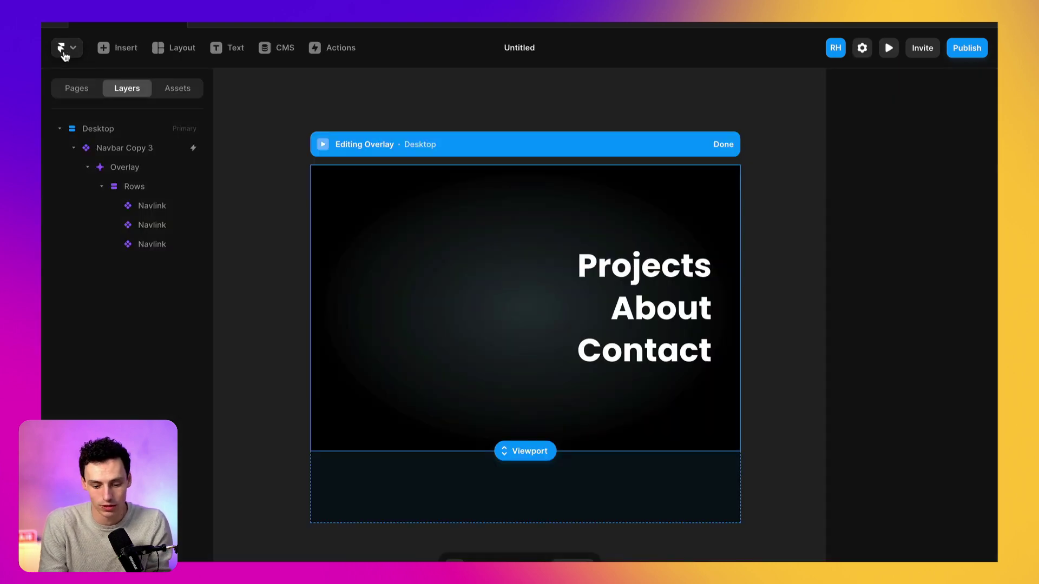
- Insert a Material icon above Projects, set it to Close with colour #8E9AA0
click(107, 50)
drag(154, 253, 619, 199)
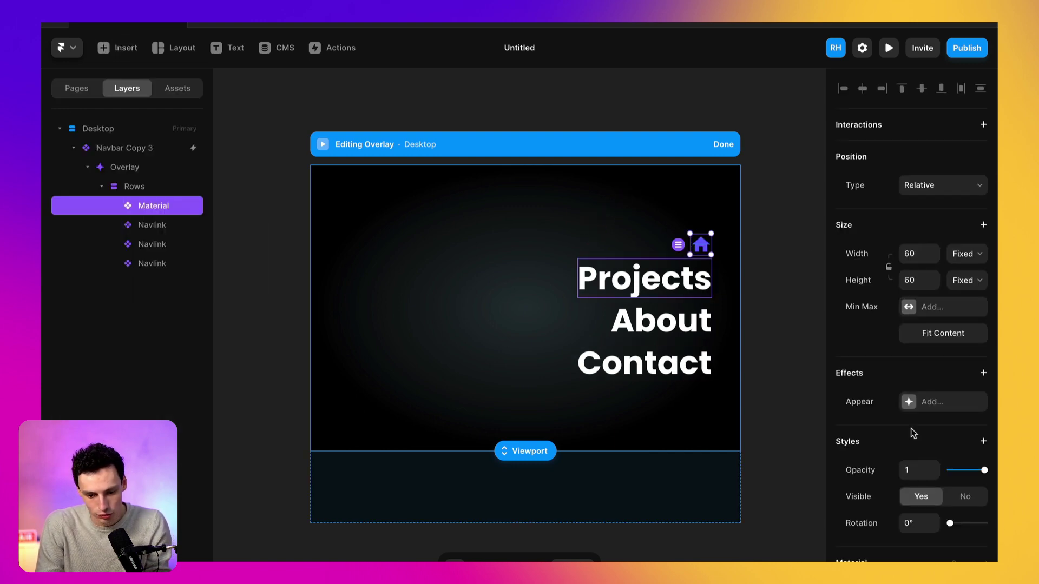
scroll(918, 506, down, 5)
click(934, 327)
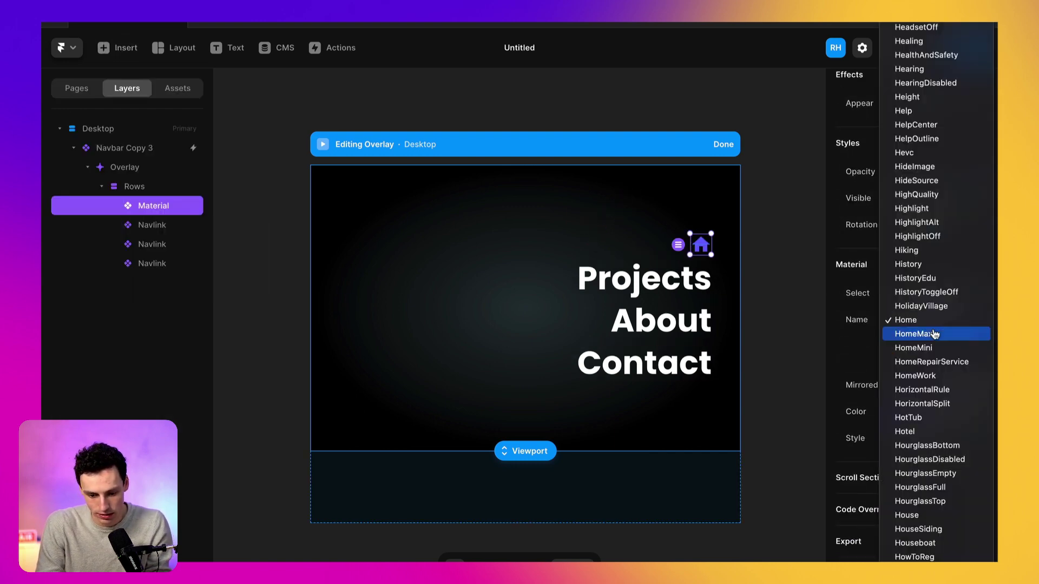
scroll(934, 333, up, 20)
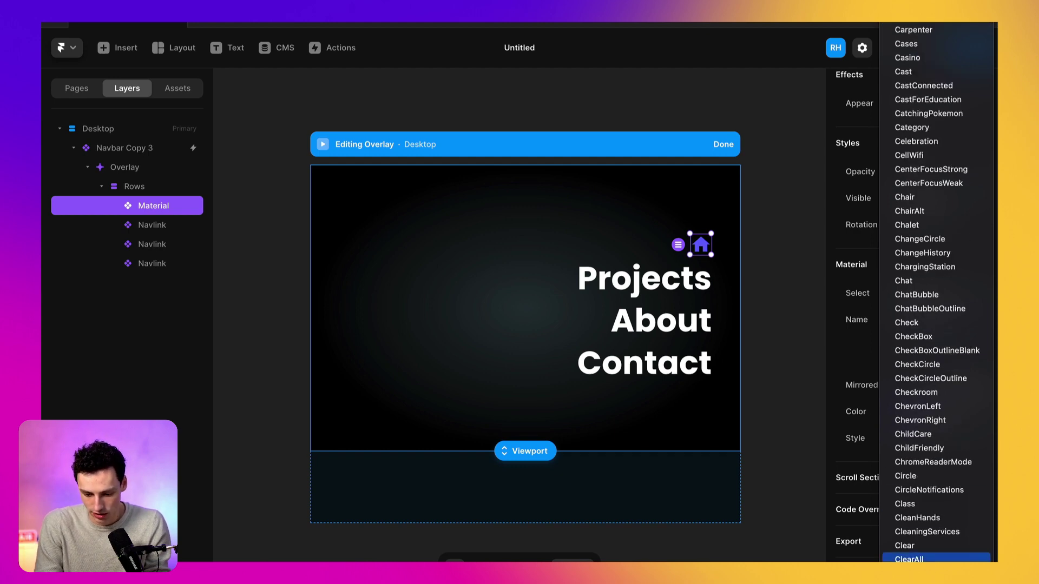
click(910, 559)
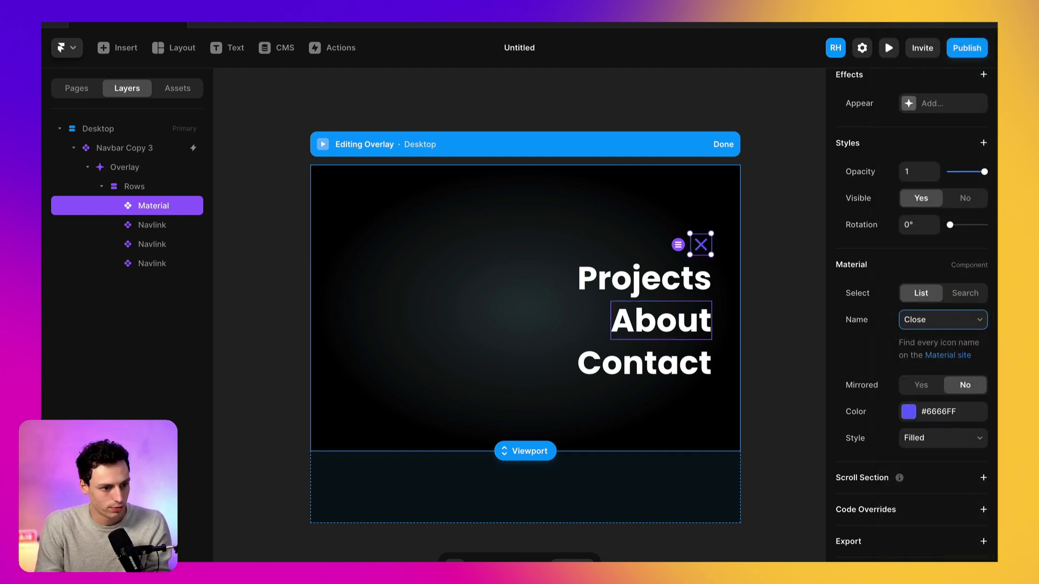
click(944, 417)
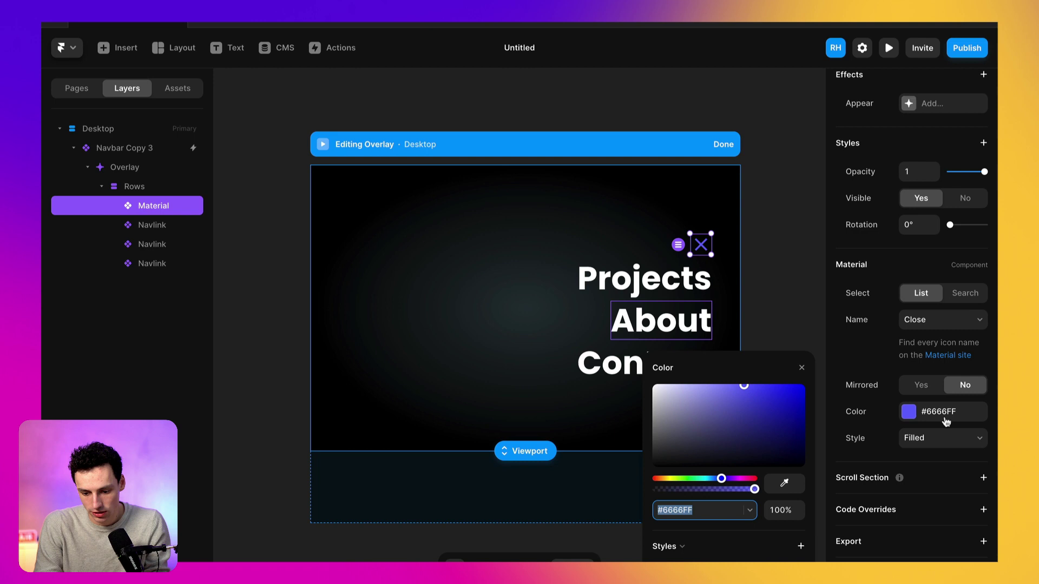
text(#8E9AA0)
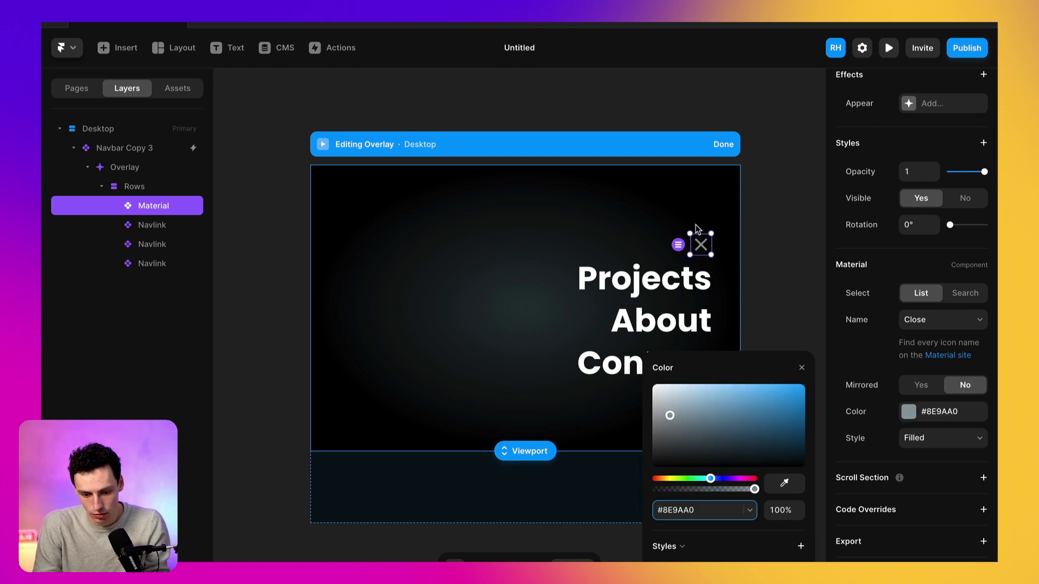
click(865, 375)
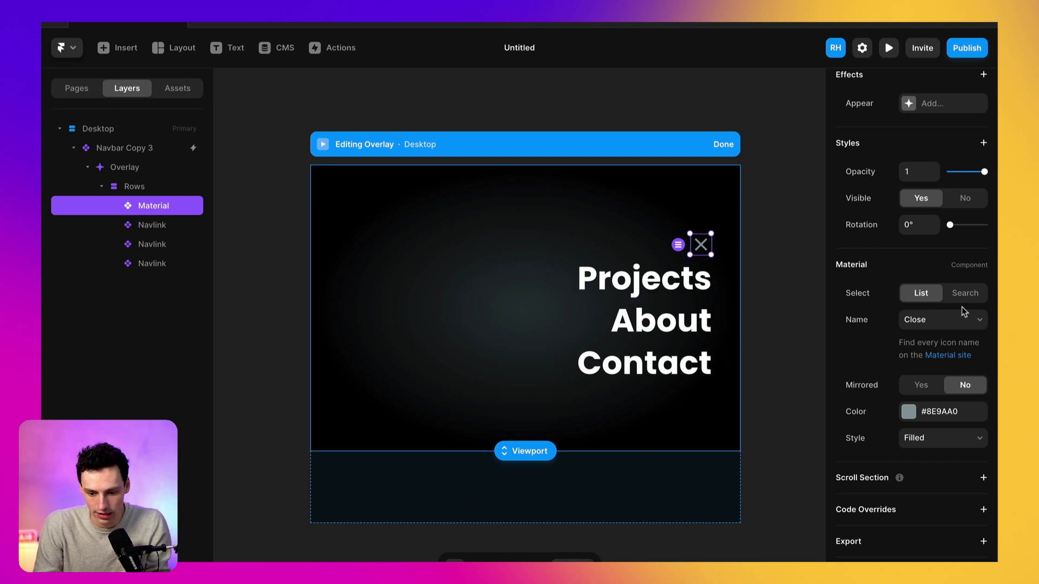
scroll(963, 311, up, 5)
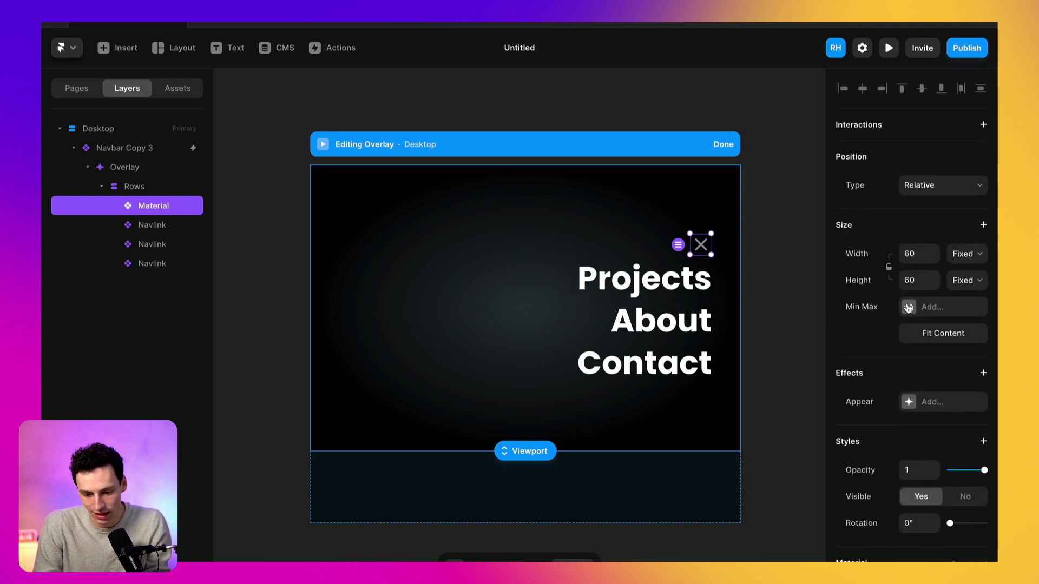
- Make the X icon absolutely positioned, 20 from the top and right
click(951, 191)
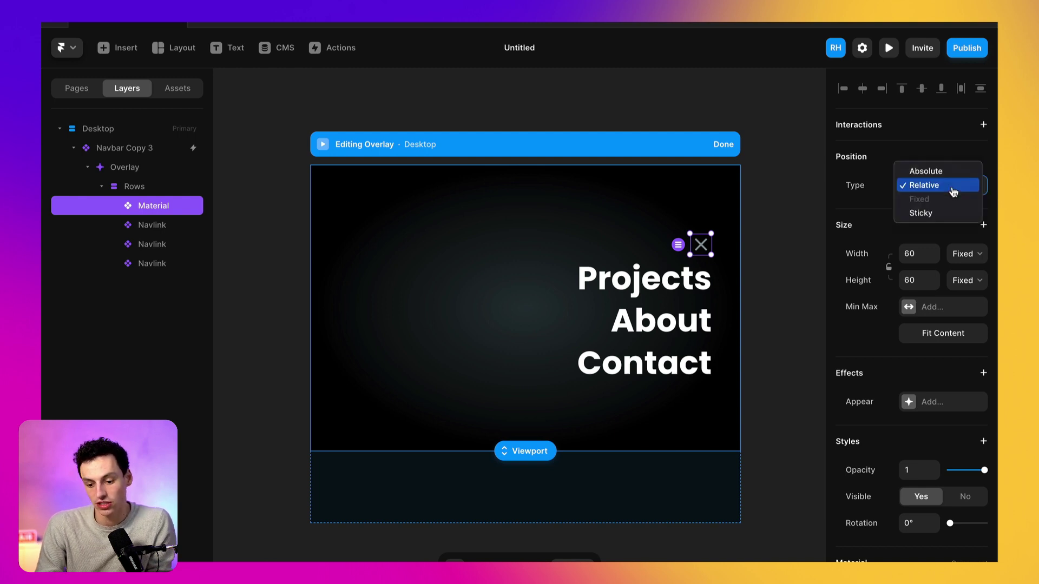
click(947, 172)
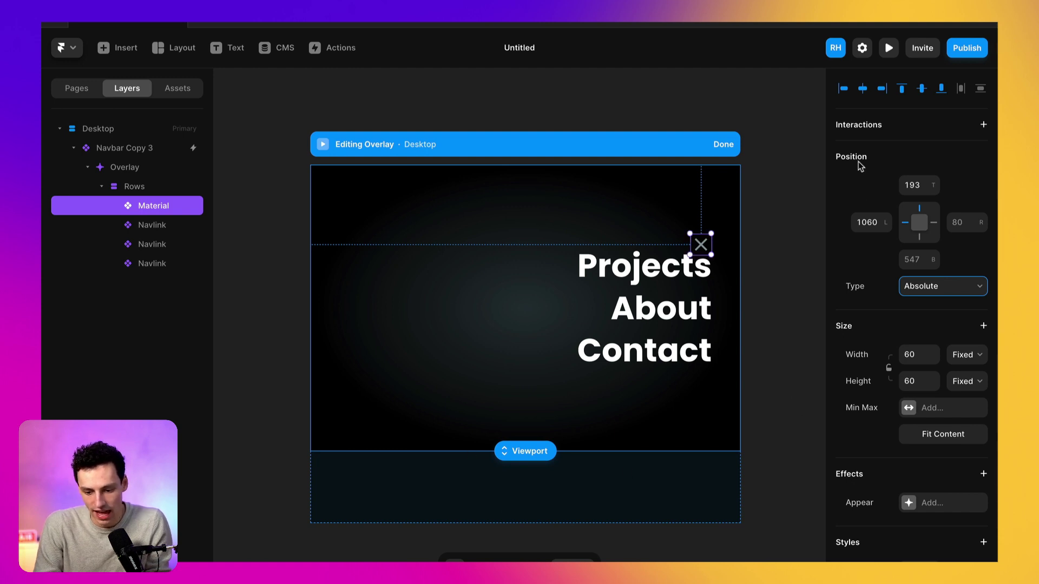
click(918, 186)
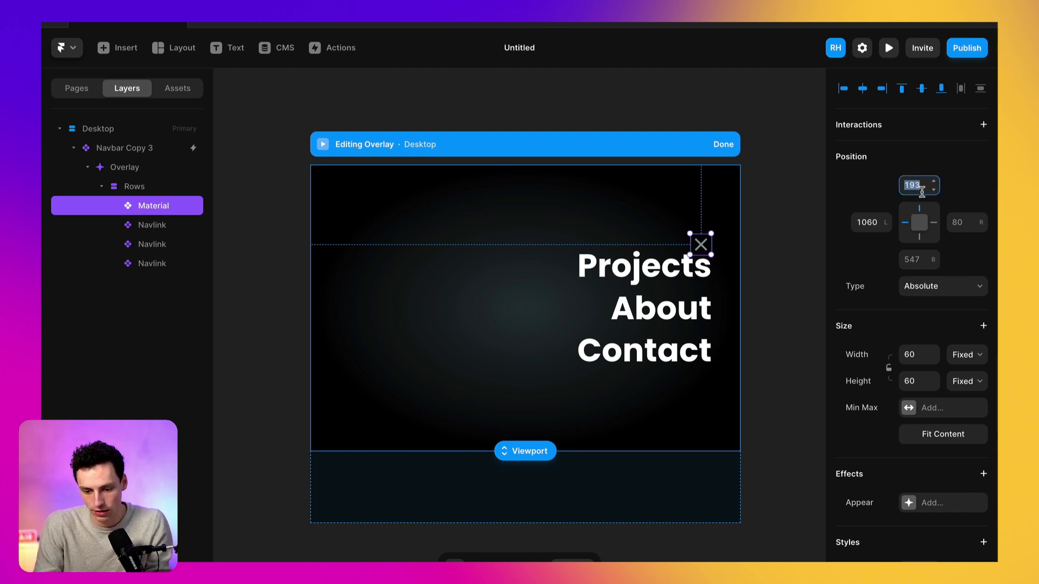
text(20)
click(960, 222)
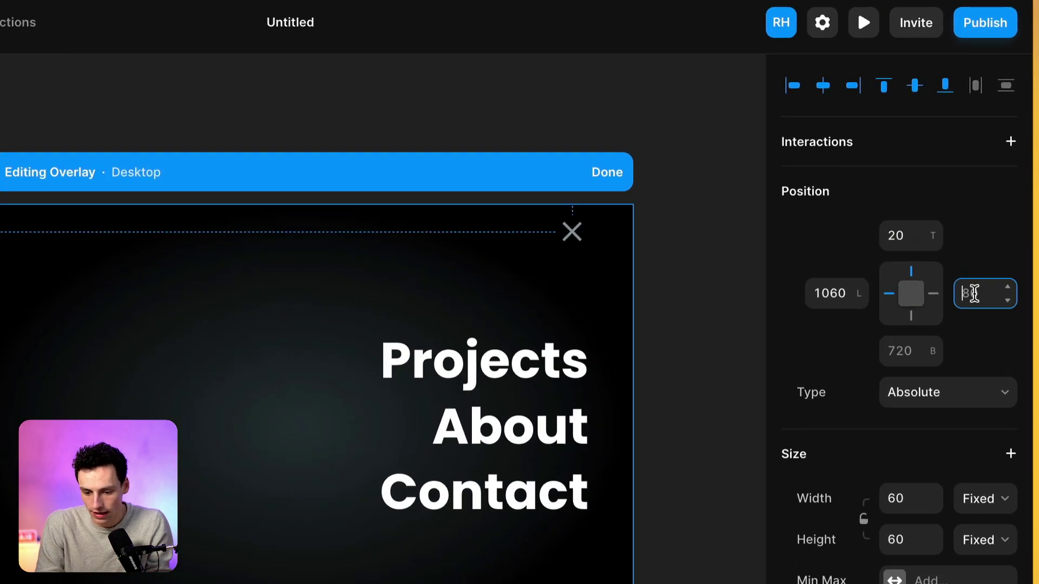
text(20)
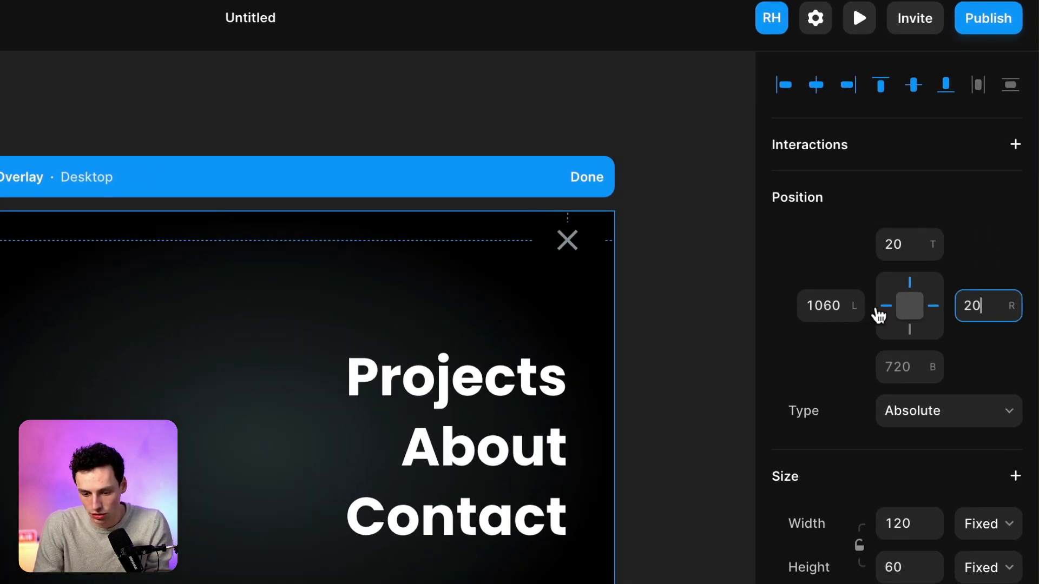
key(Return)
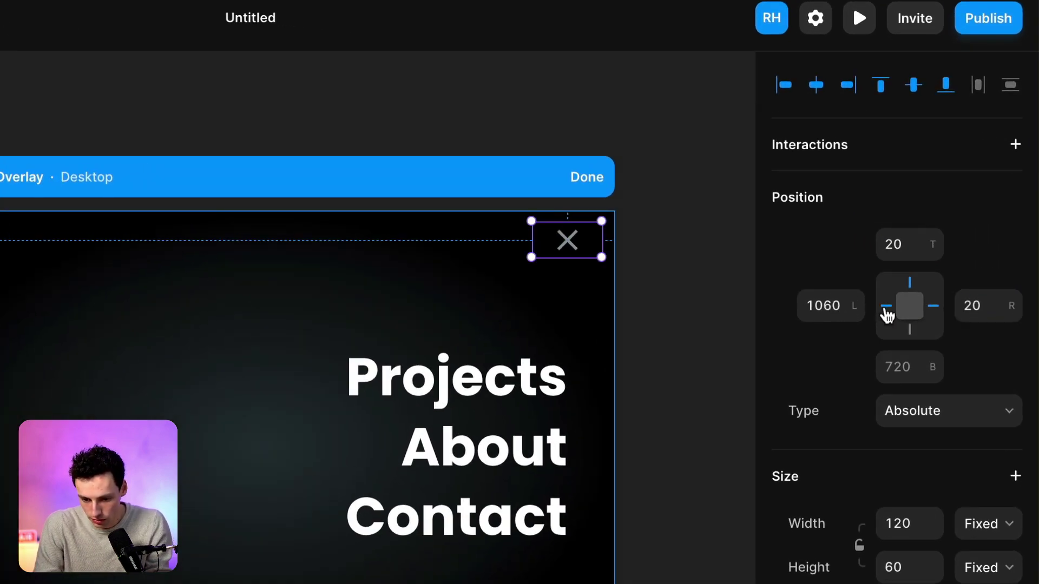
- Unpin the icon's left edge and resize it to 45 by 45
click(886, 307)
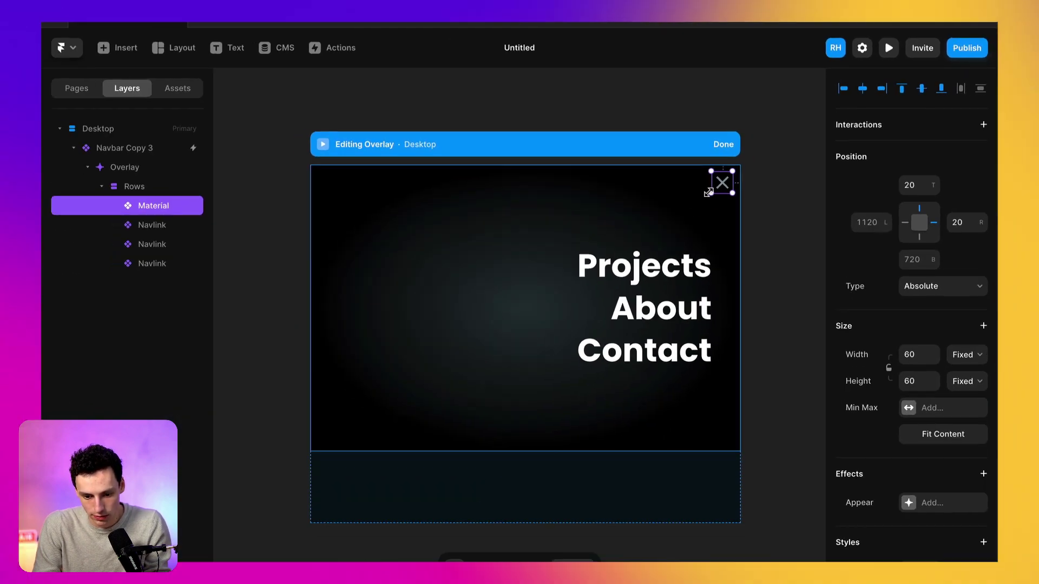
drag(566, 257, 573, 250)
drag(715, 189, 716, 187)
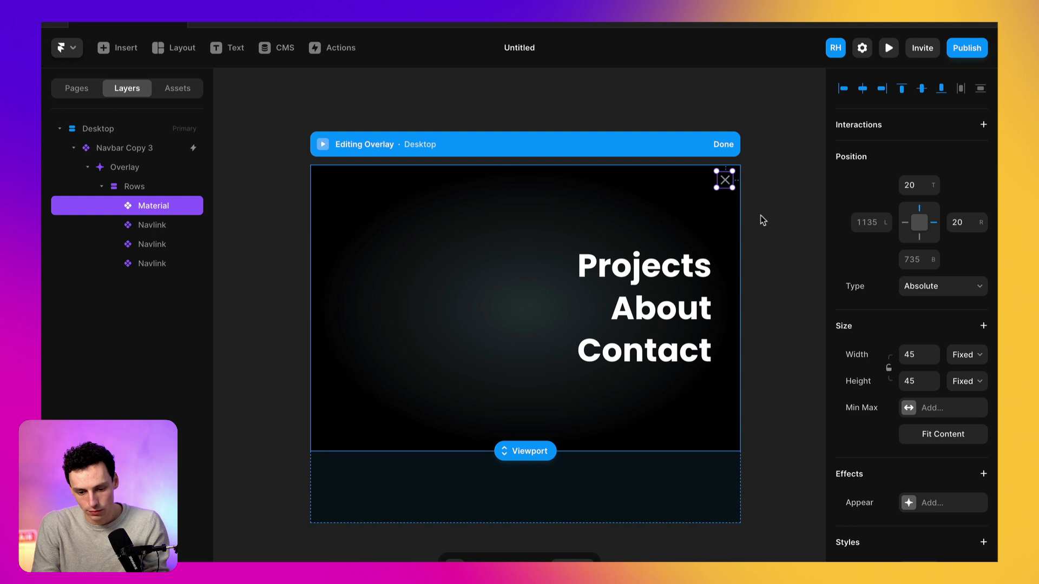
- Preview the site, open the full-screen menu, then go back to the editor
click(887, 50)
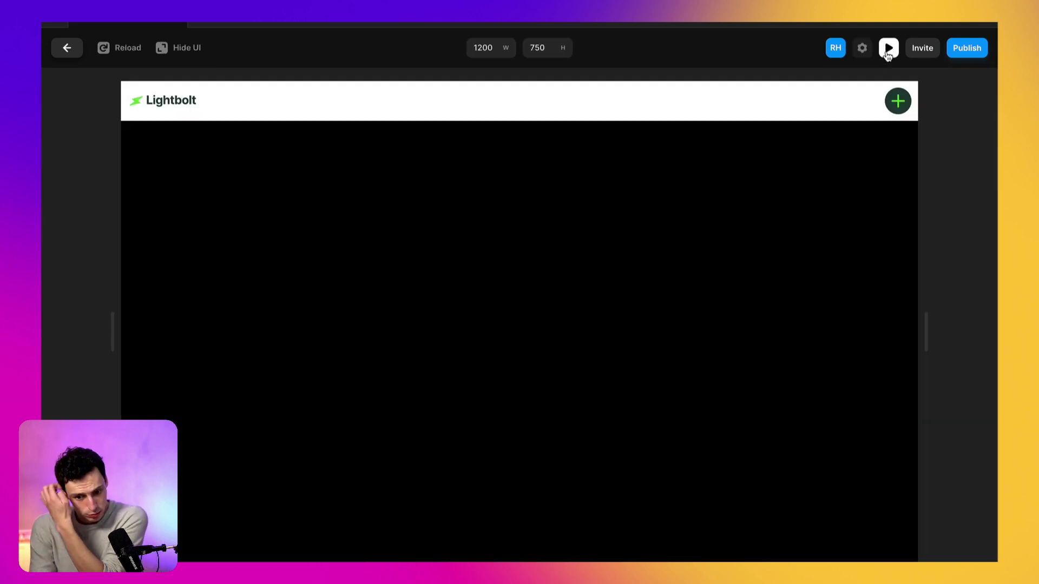
click(897, 102)
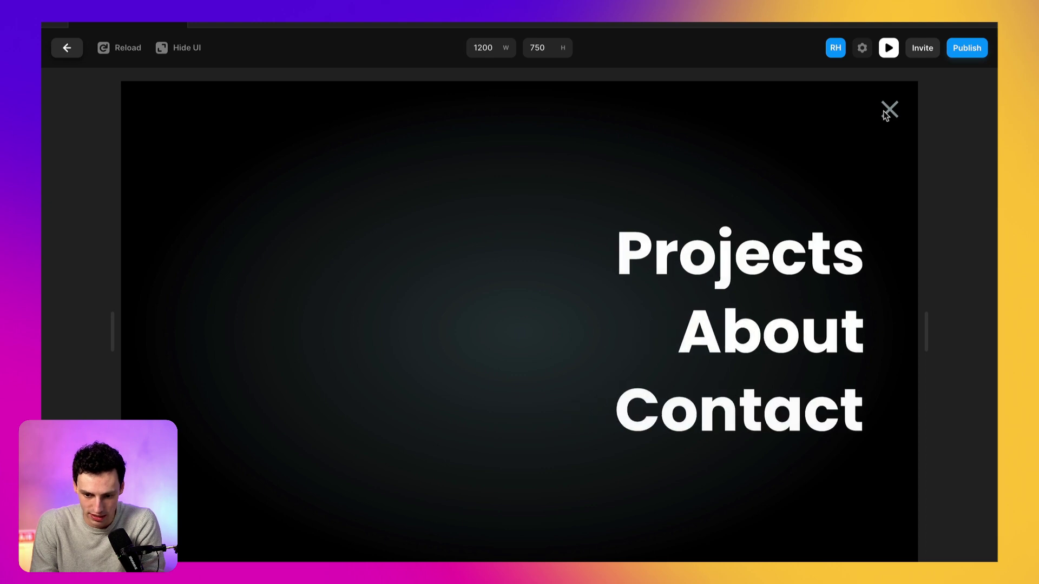
click(68, 48)
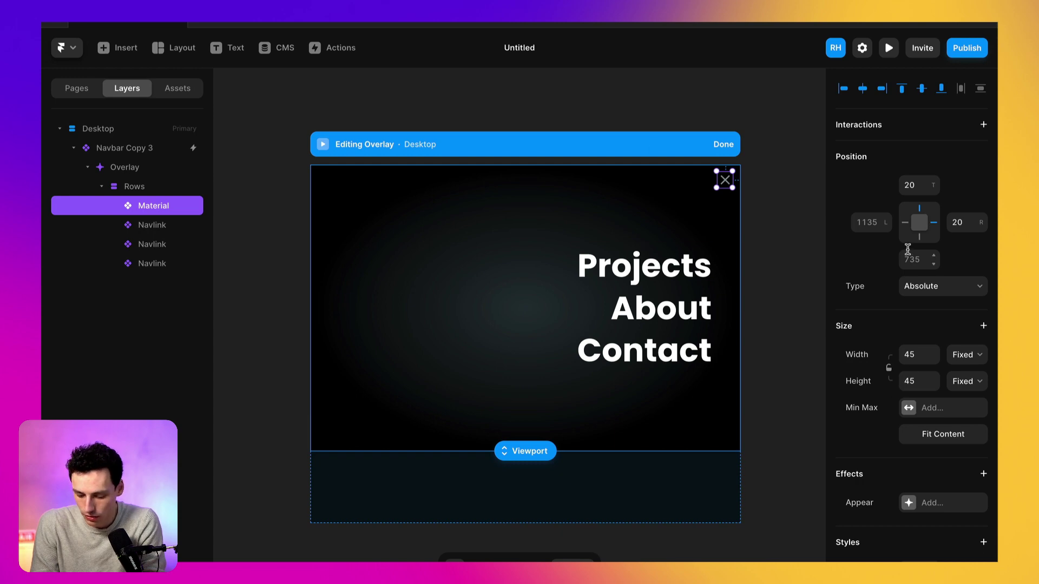
- Give the close X icon a click interaction that closes the overlay
click(977, 128)
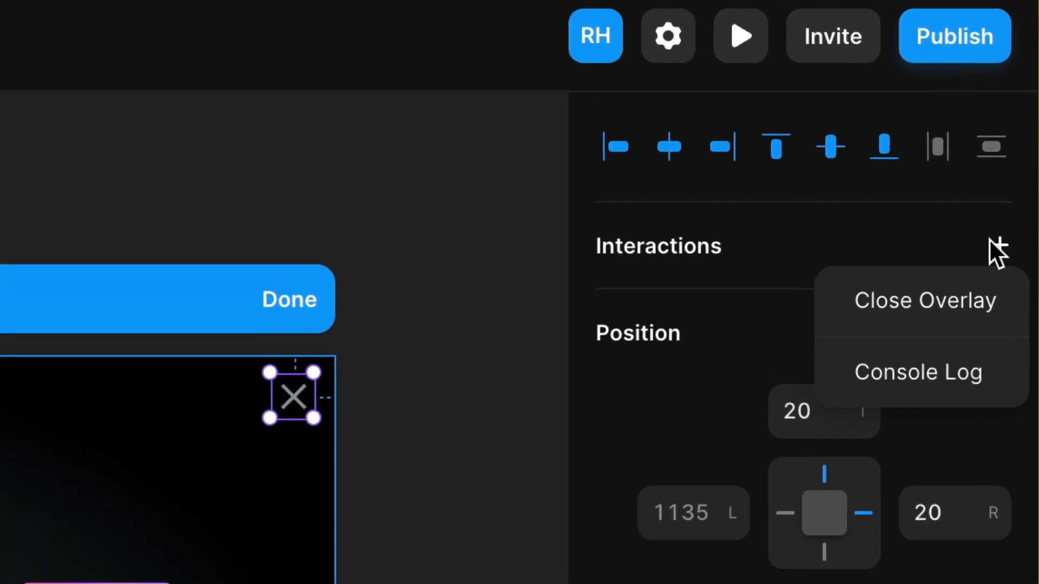
click(970, 288)
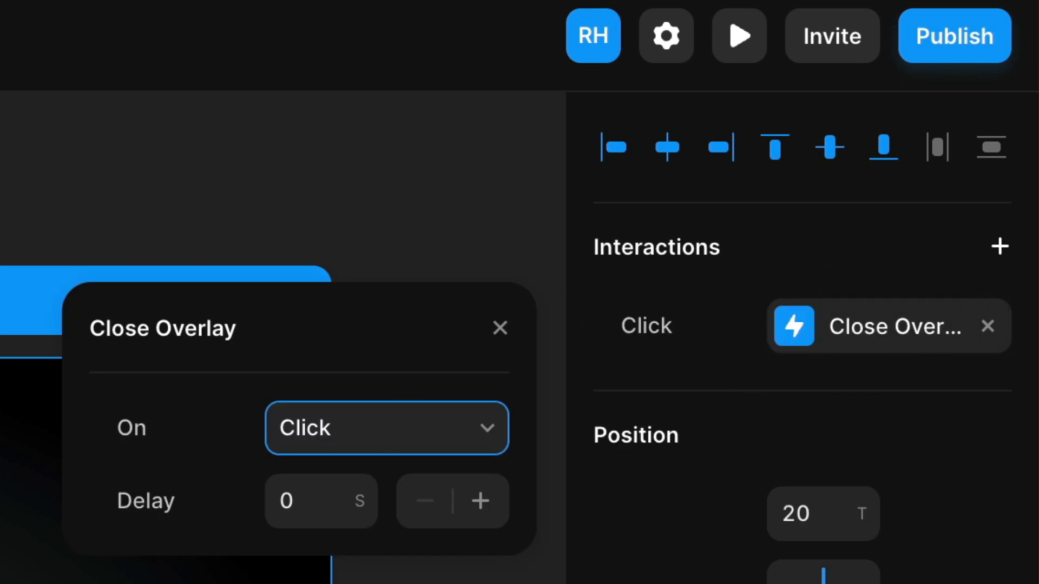
click(500, 328)
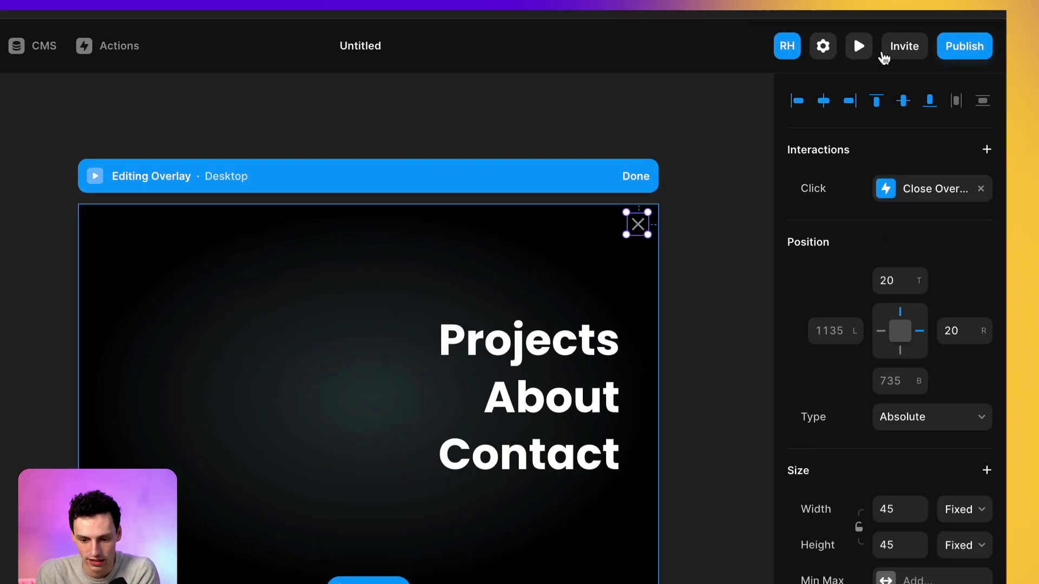
click(862, 47)
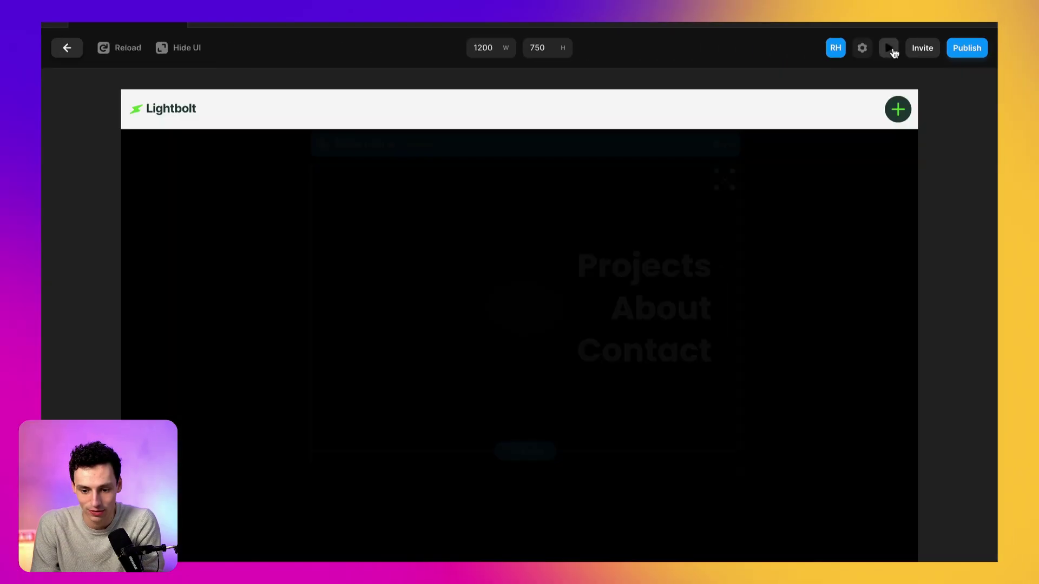
click(894, 106)
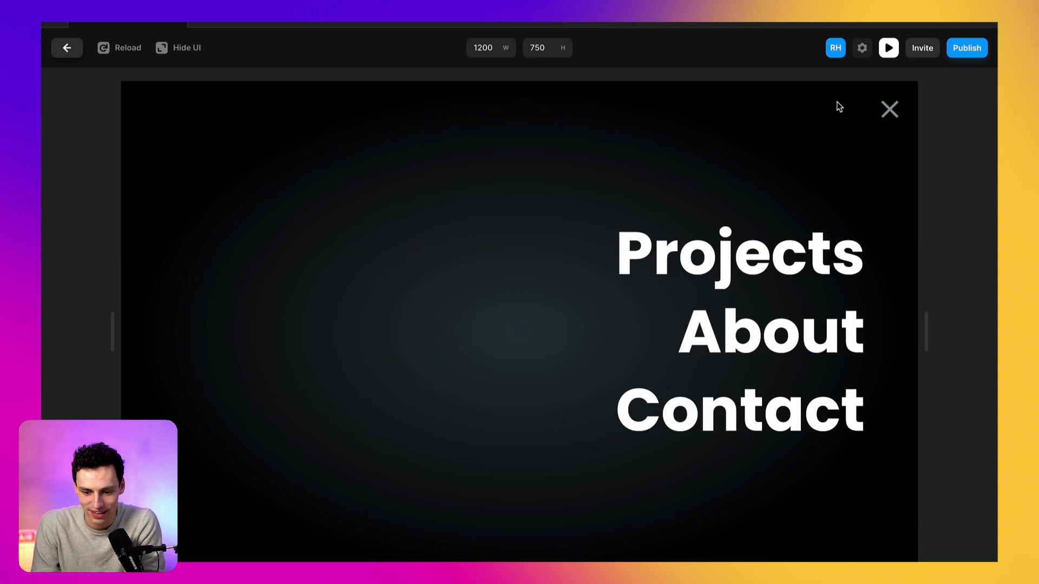
click(888, 108)
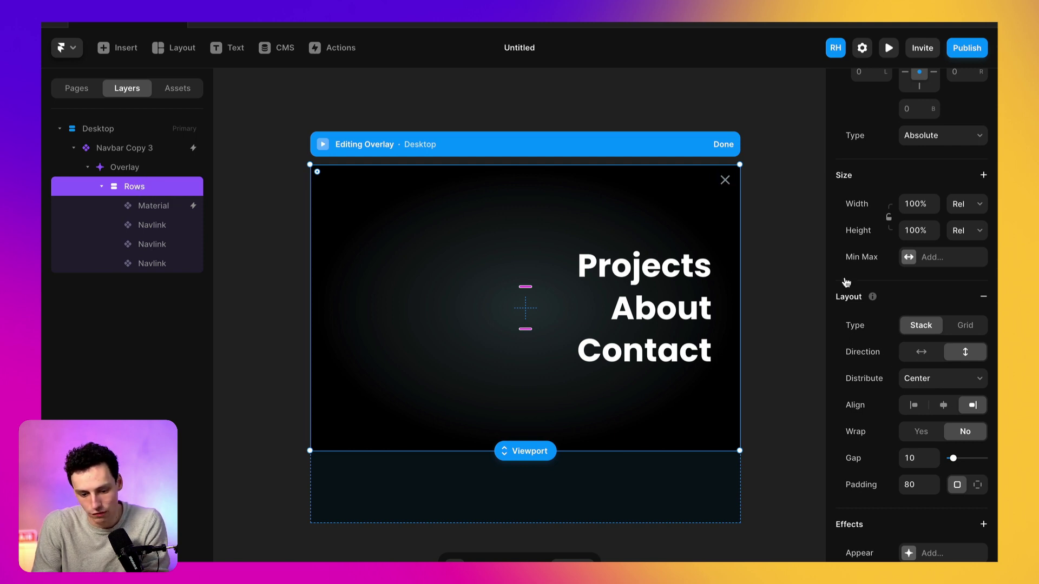
- Add an Appear effect to the Rows stack using the Slide In Left preset
scroll(951, 454, down, 3)
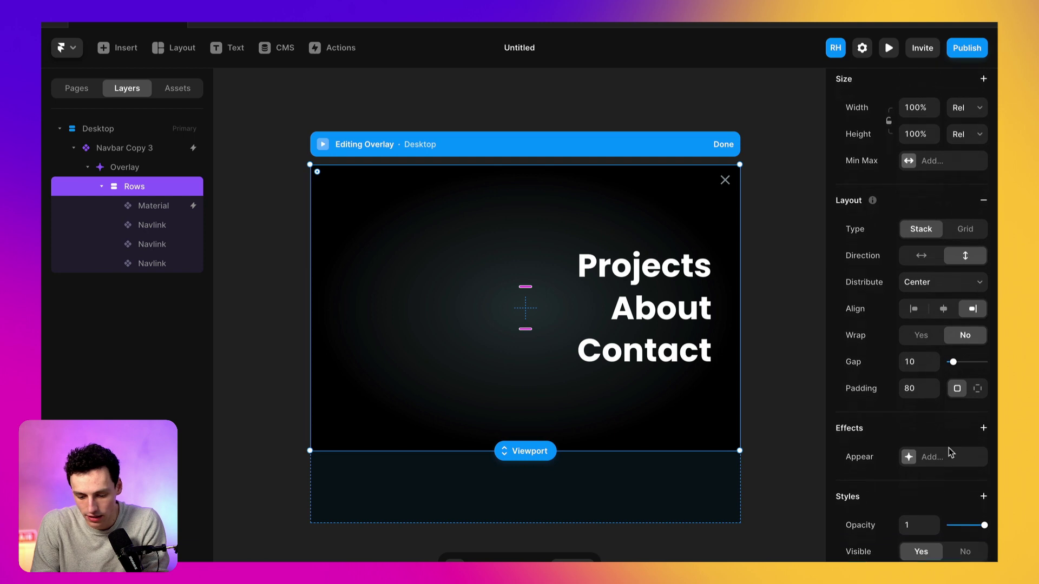
click(908, 451)
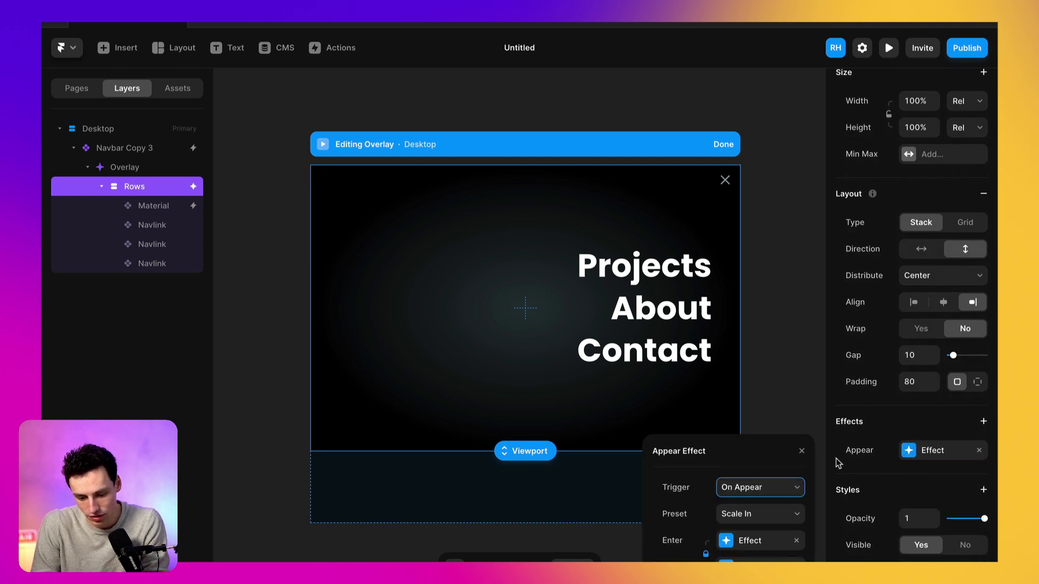
click(759, 521)
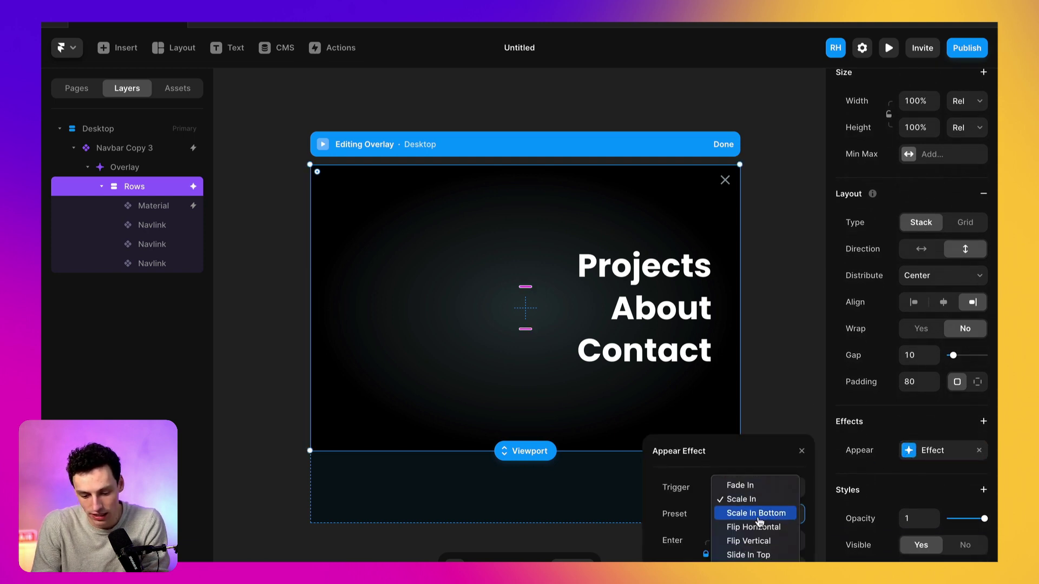
click(767, 558)
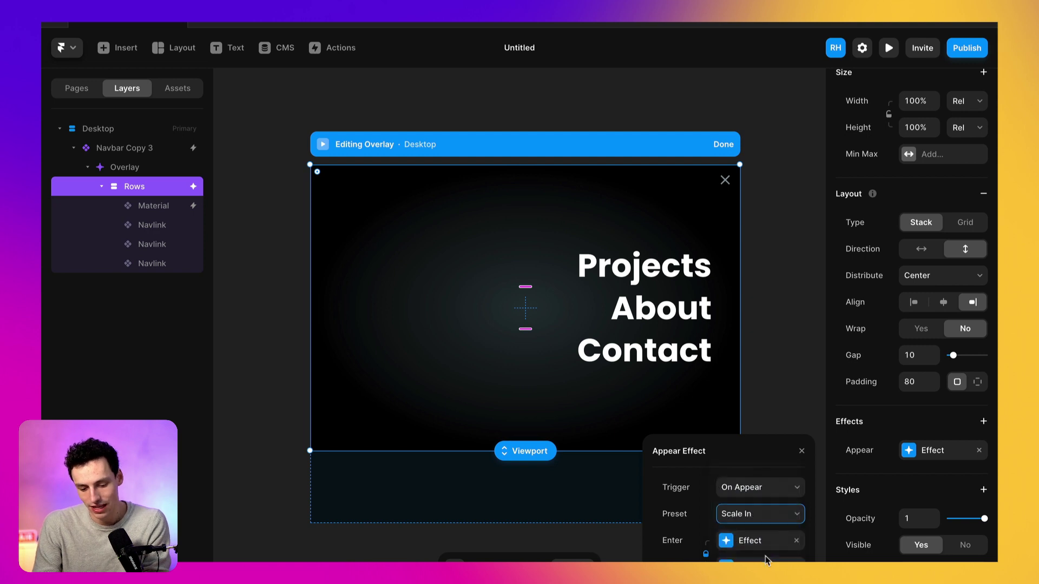
- Set the appear Offset X to -100 and spring stiffness to 150, then reselect Rows
click(733, 544)
click(738, 541)
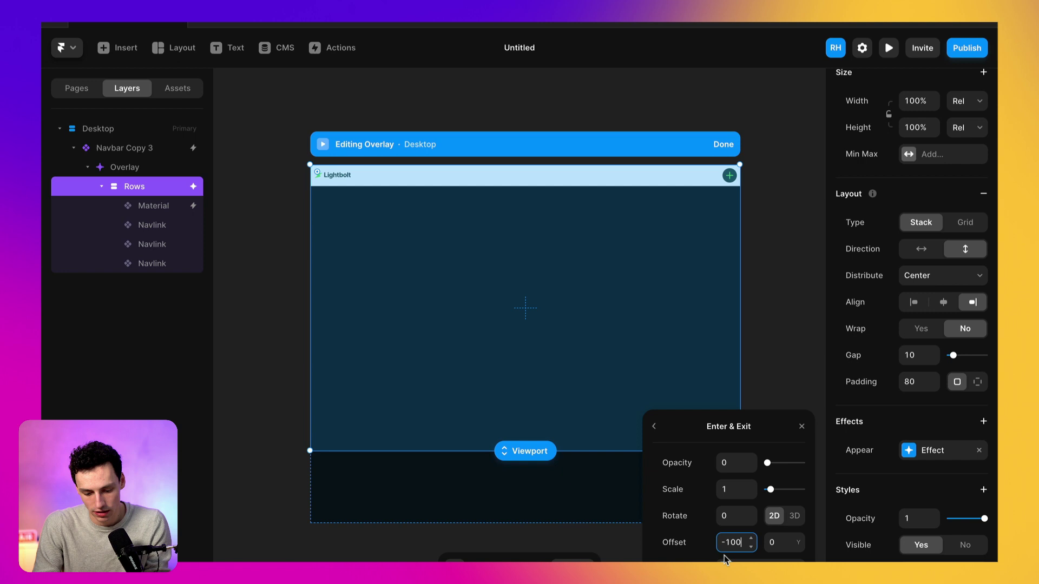
text(-100)
click(724, 559)
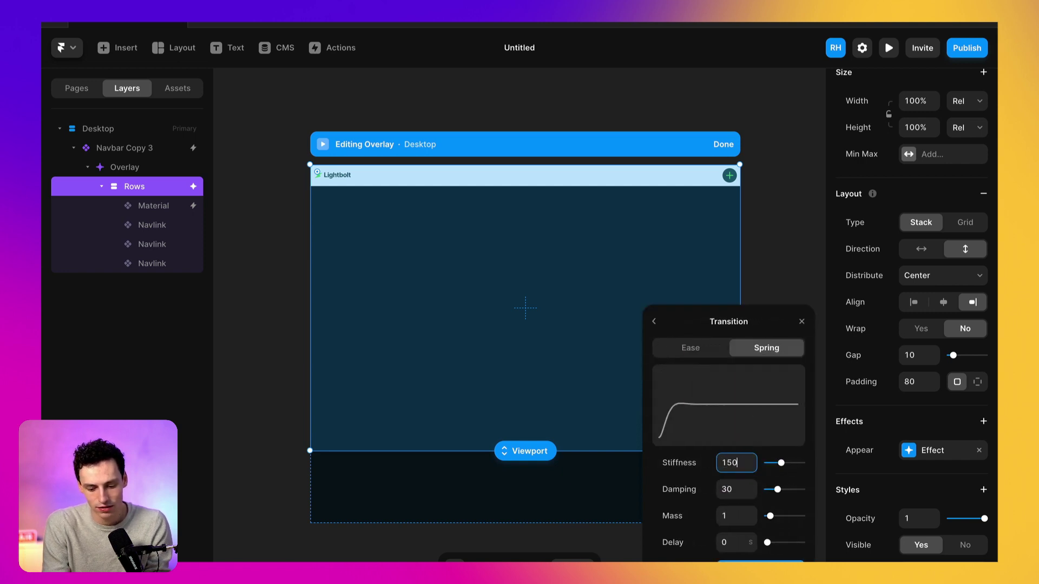
key(Return)
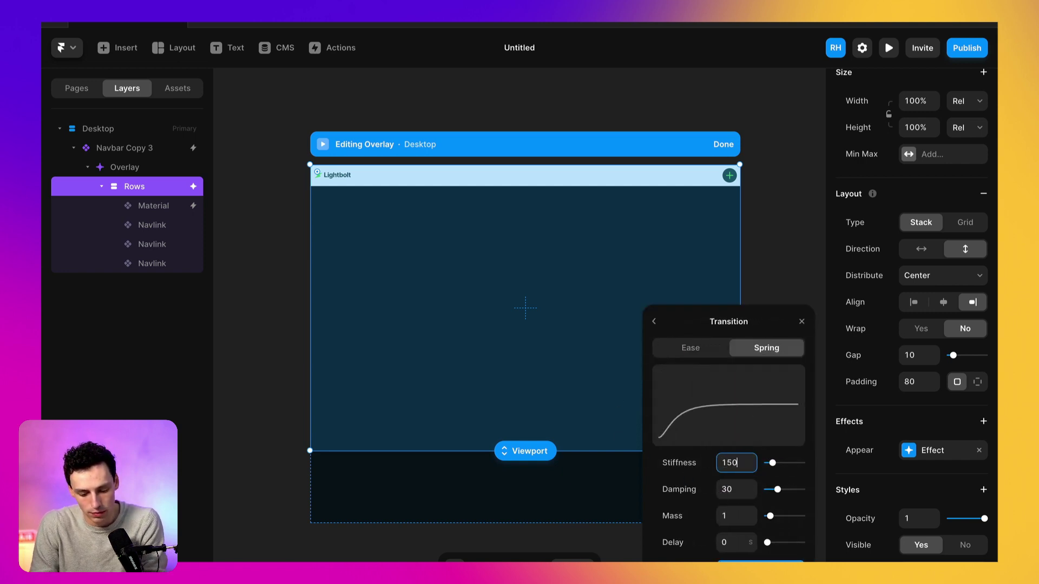
click(654, 322)
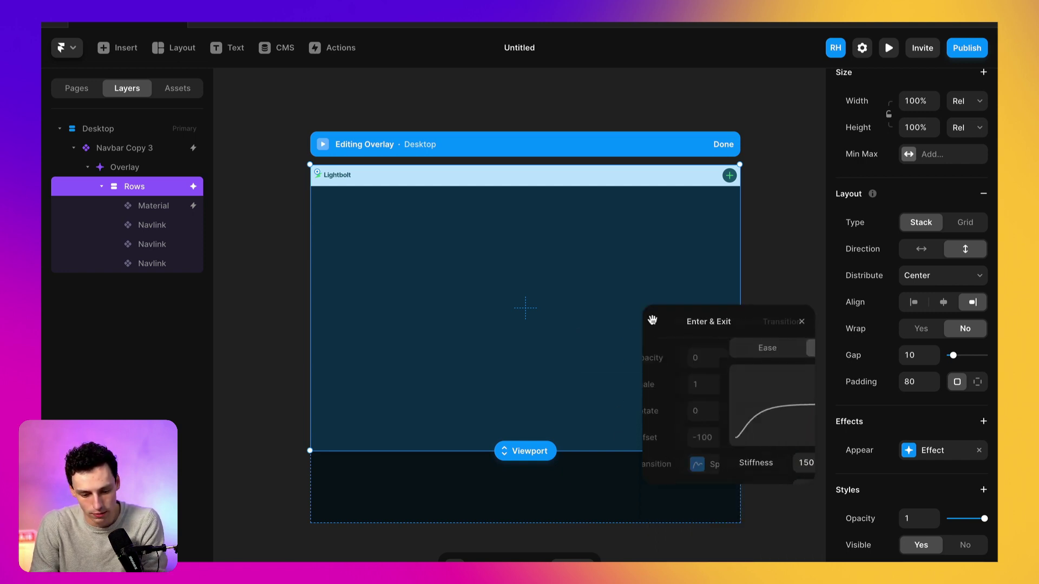
click(801, 324)
click(169, 171)
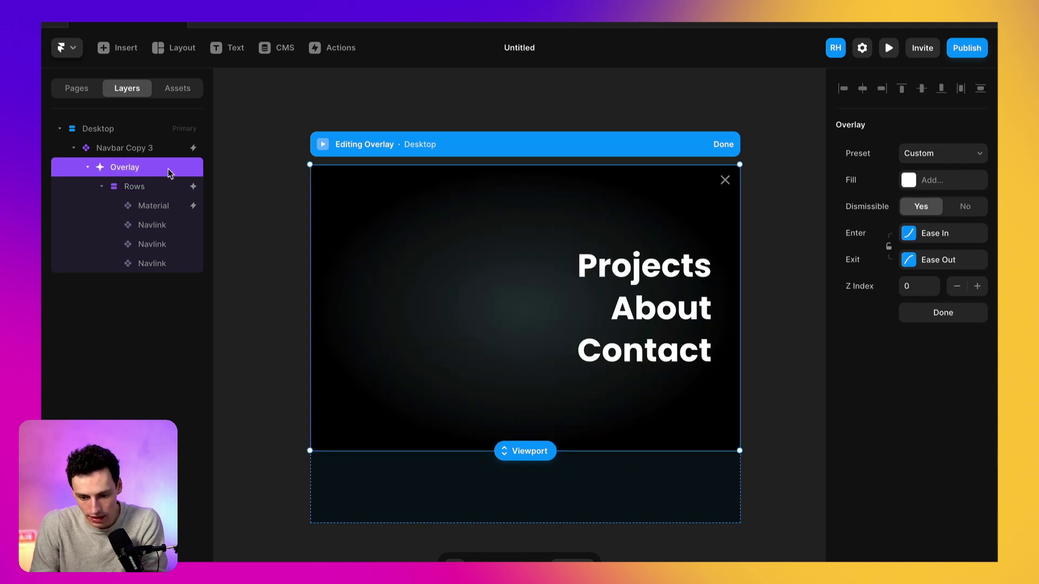
click(166, 188)
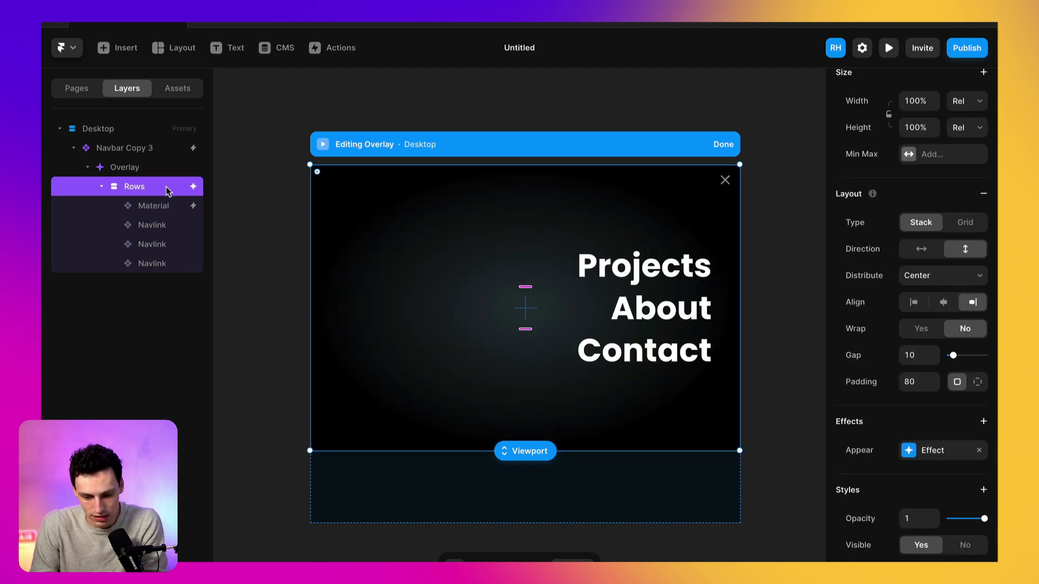
- Preview the menu sliding in, close it with the X, and return to the editor
click(888, 48)
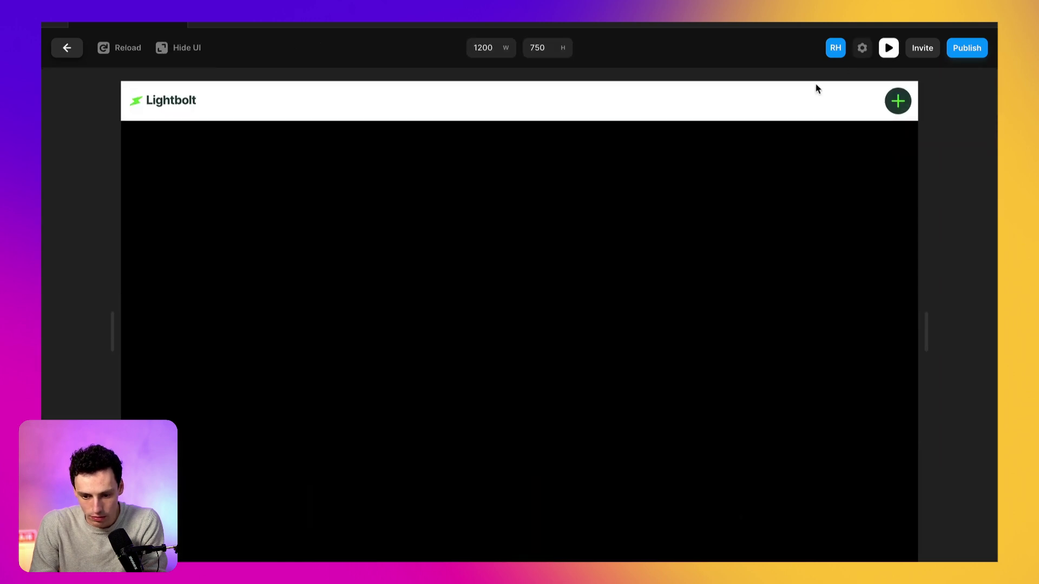
click(898, 103)
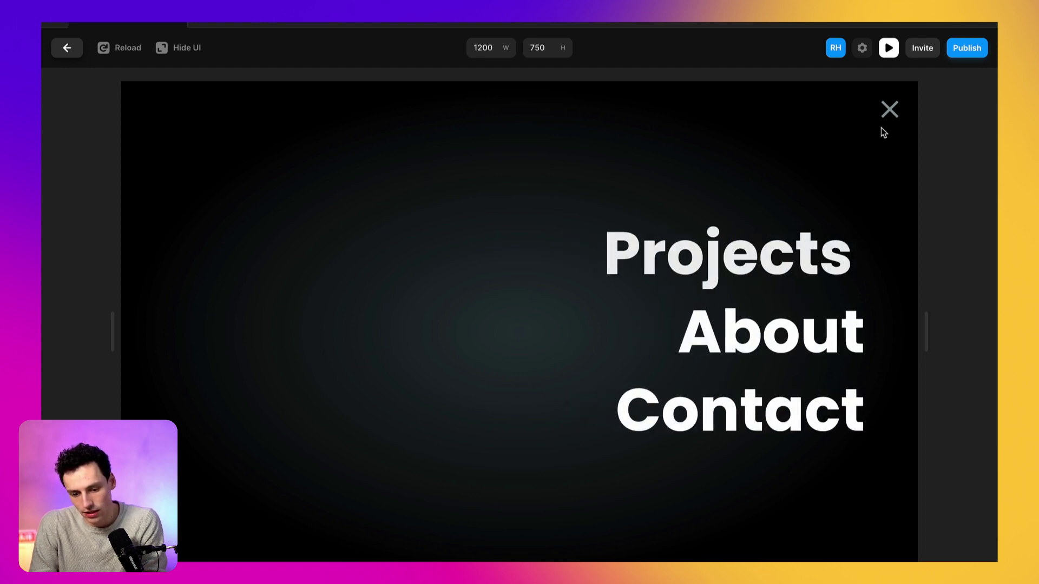
click(889, 109)
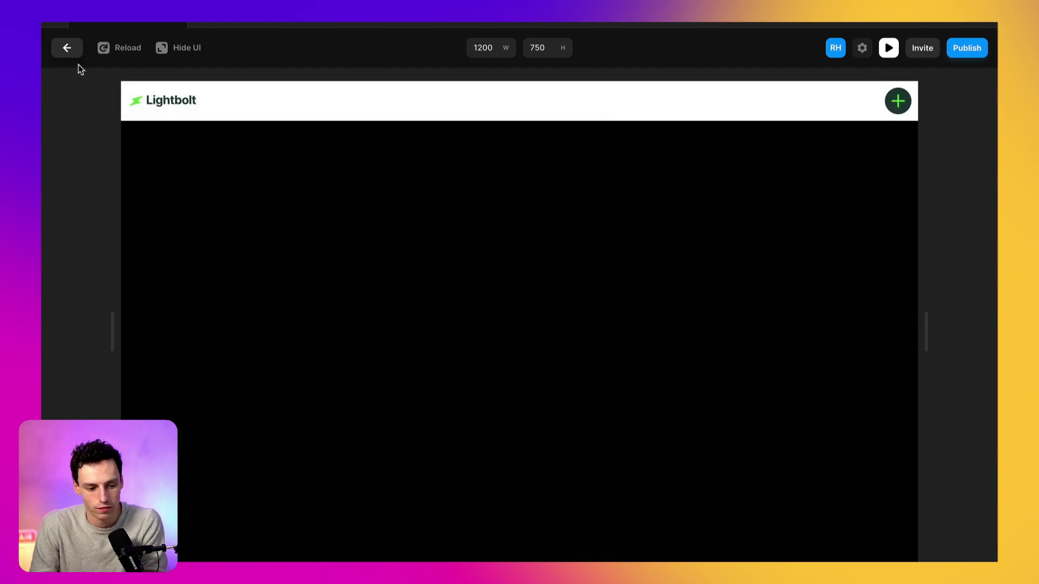
click(73, 52)
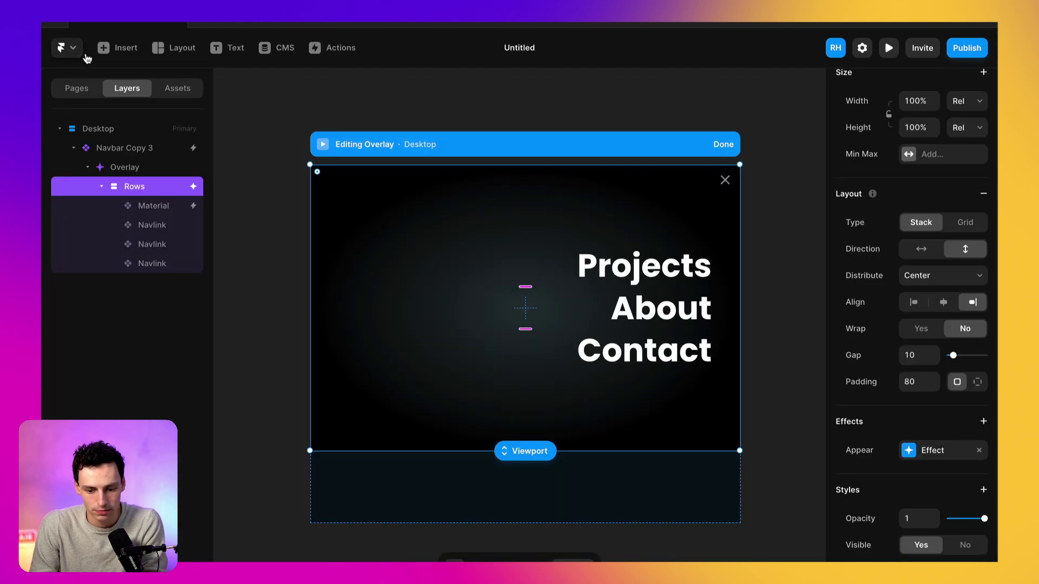
- Try an On Appear effect on the close X, remove it, and click Done
click(725, 182)
scroll(966, 487, down, 4)
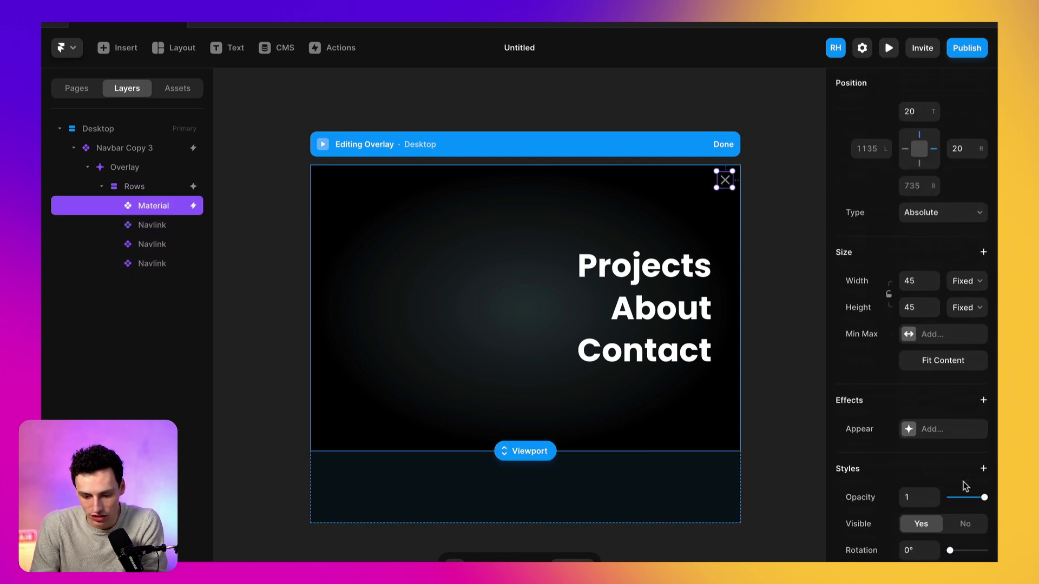
click(908, 398)
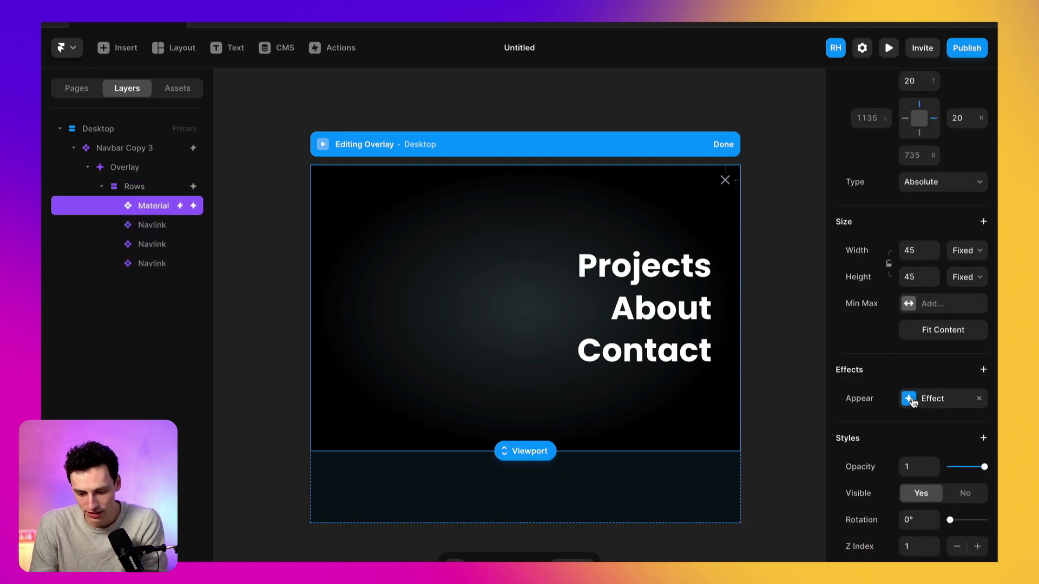
scroll(913, 402, down, 2)
click(912, 339)
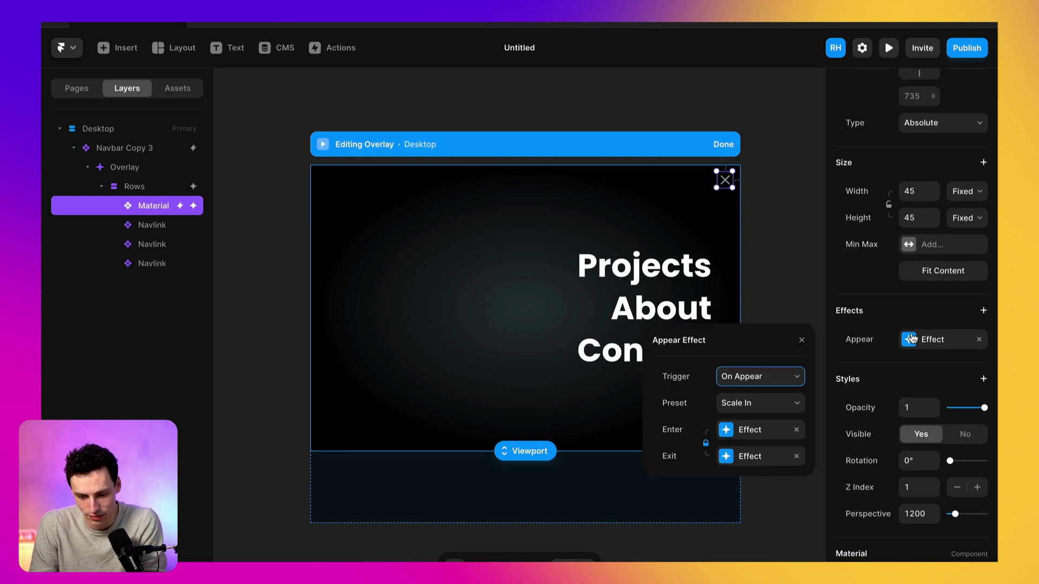
click(740, 374)
click(803, 341)
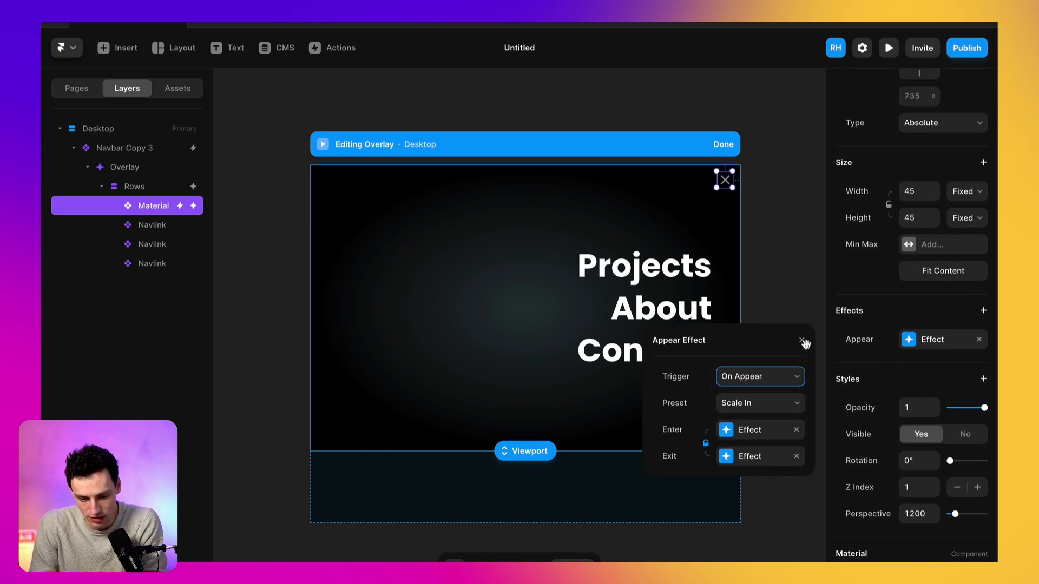
click(981, 341)
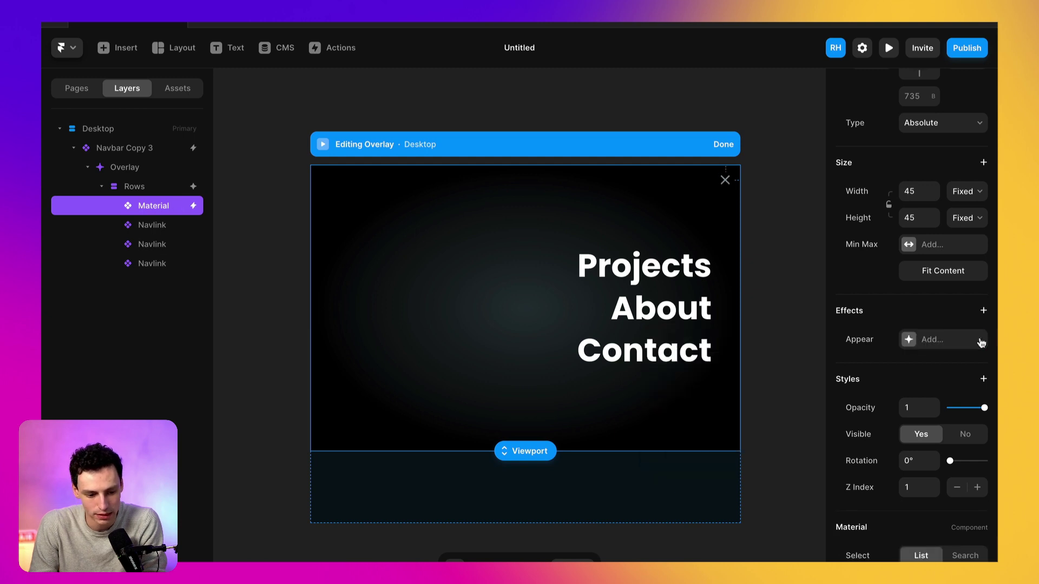
click(723, 144)
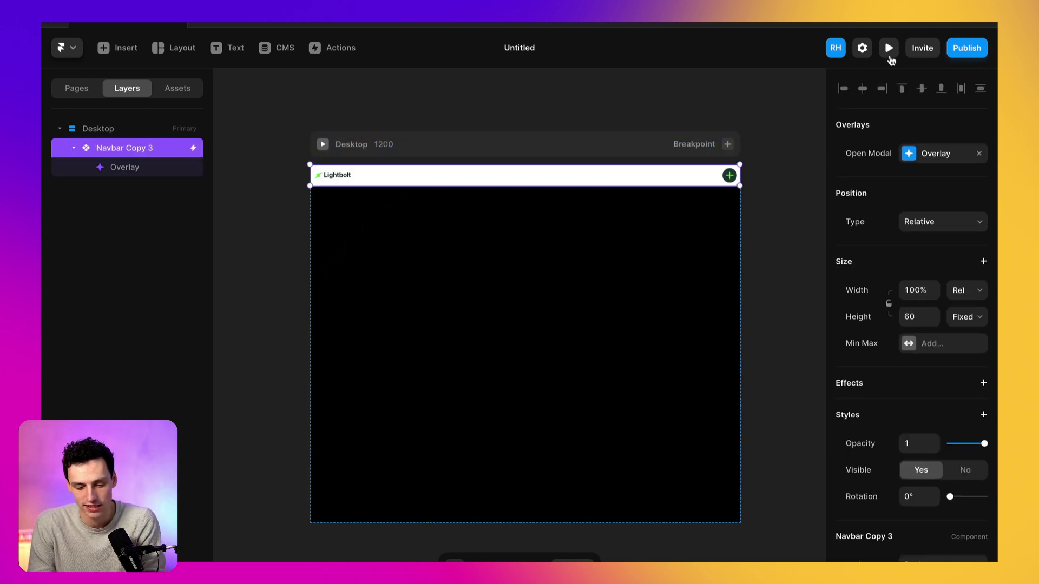
- Run the site preview and open the overlay menu showing Projects, About and Contact
click(889, 53)
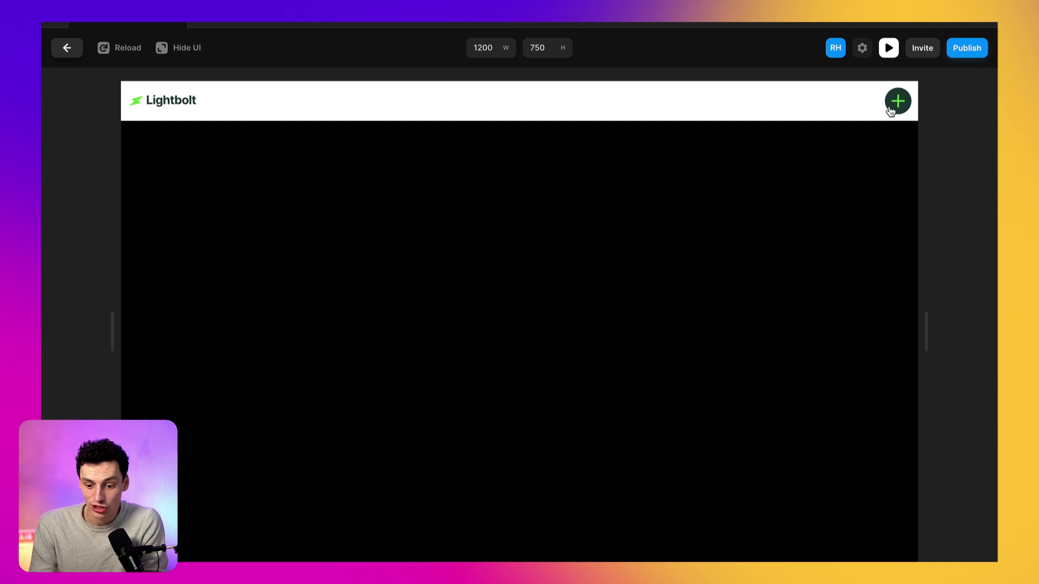
click(896, 102)
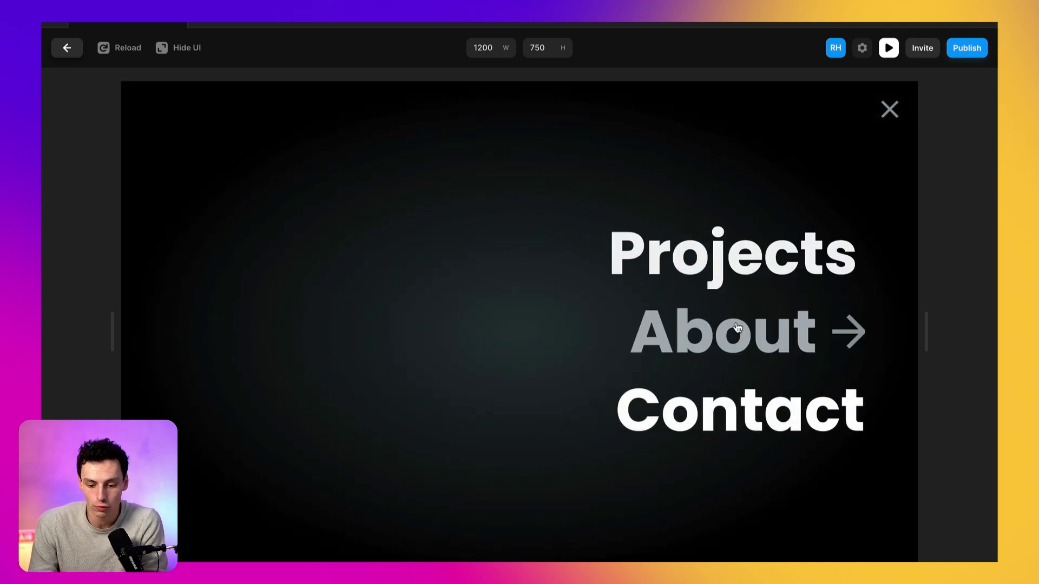